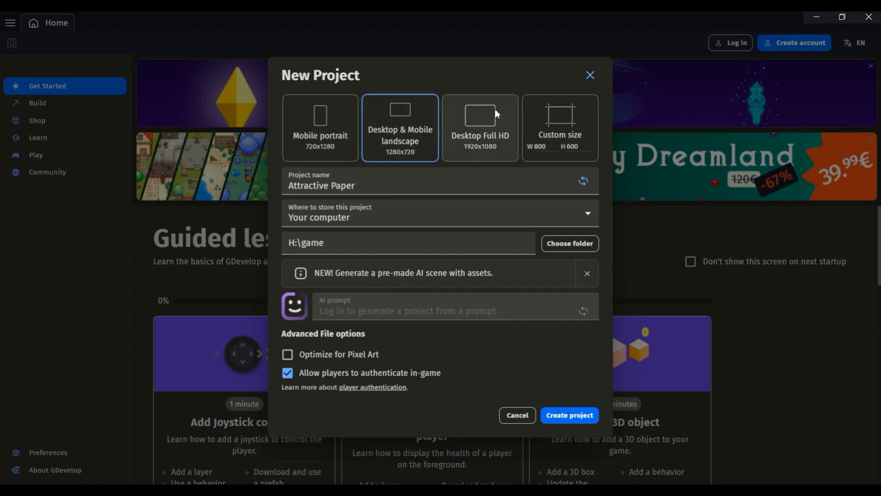
Create the new project with the Desktop Full HD 1920x1080 preset and bring the whole scene frame into view
click(480, 116)
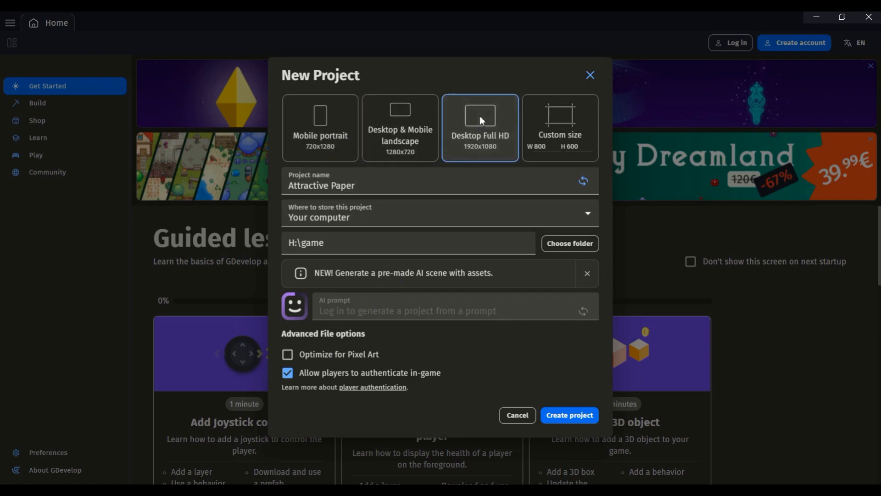
click(567, 416)
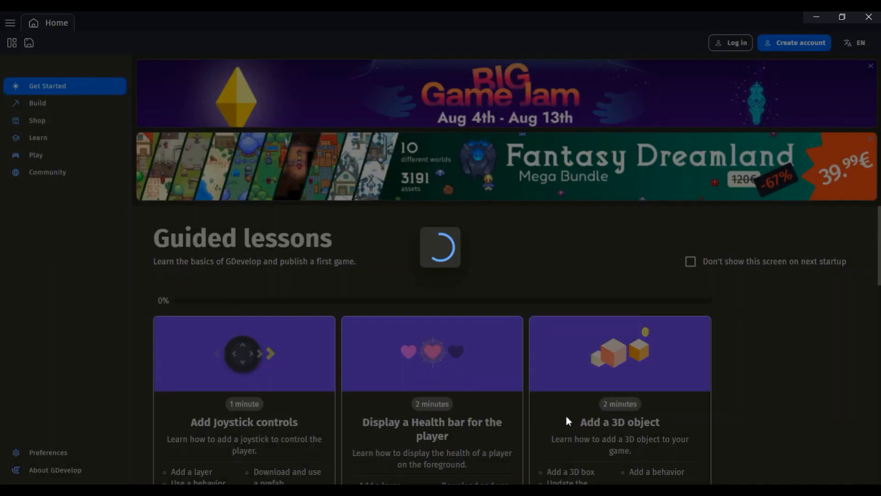
scroll(551, 280, down, 3)
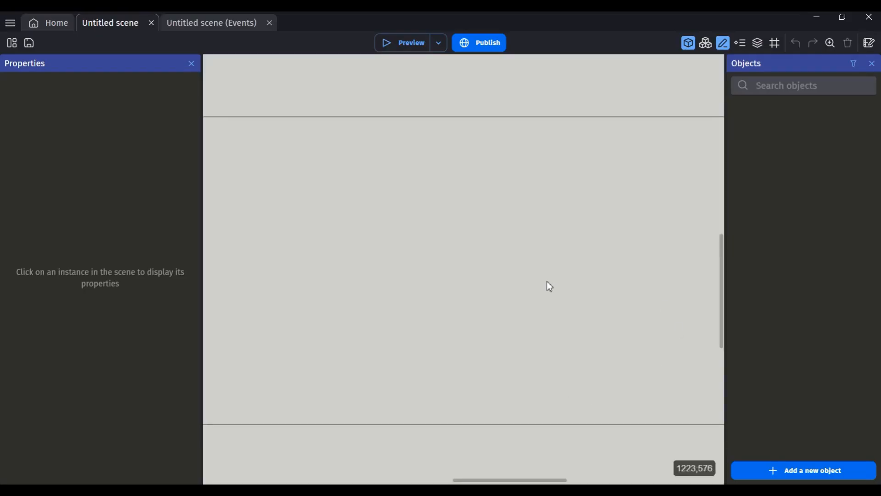
scroll(532, 266, down, 1)
middle_drag(537, 255, 515, 248)
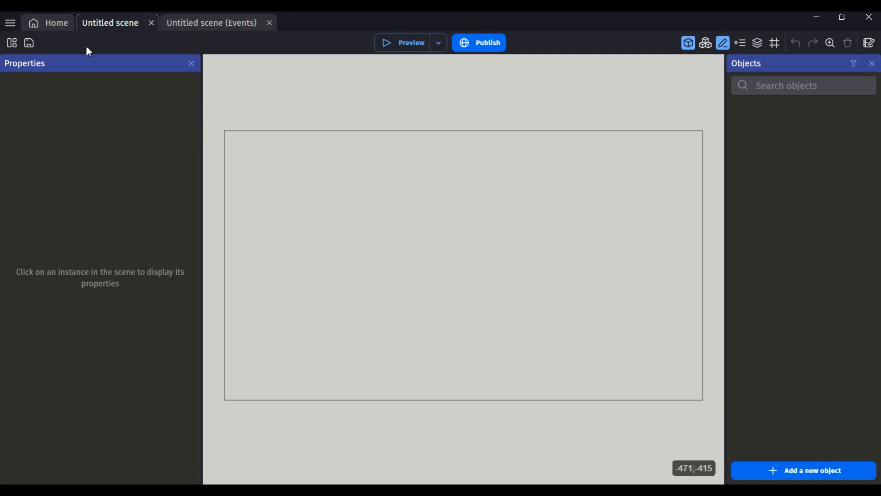
Set the game resolution resize mode to "No changes to the game size" in the game properties and apply it
click(11, 44)
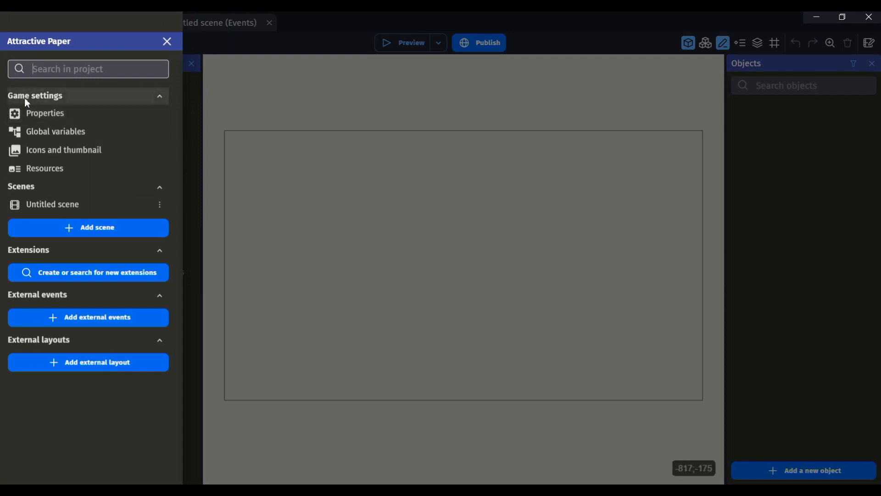
click(41, 113)
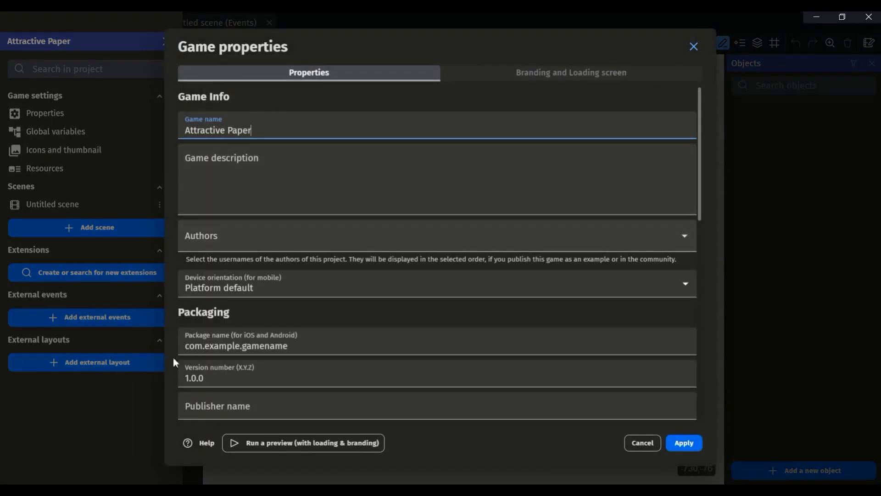
scroll(214, 404, down, 3)
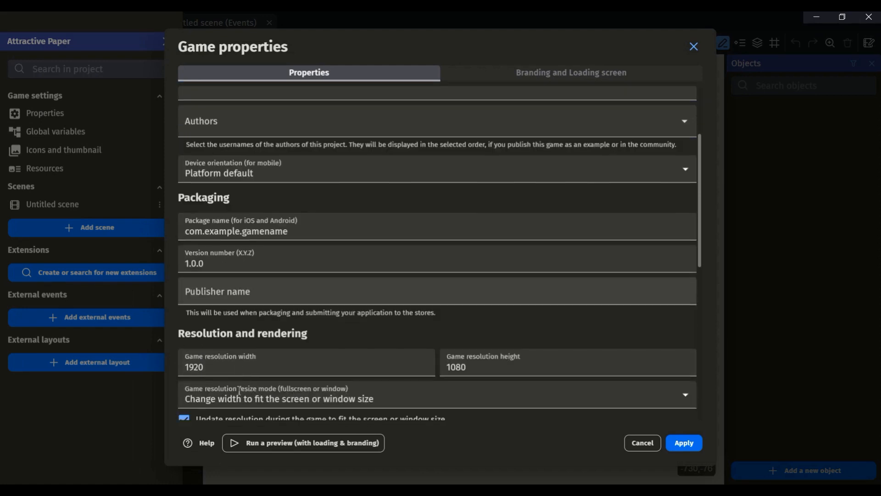
scroll(239, 391, down, 3)
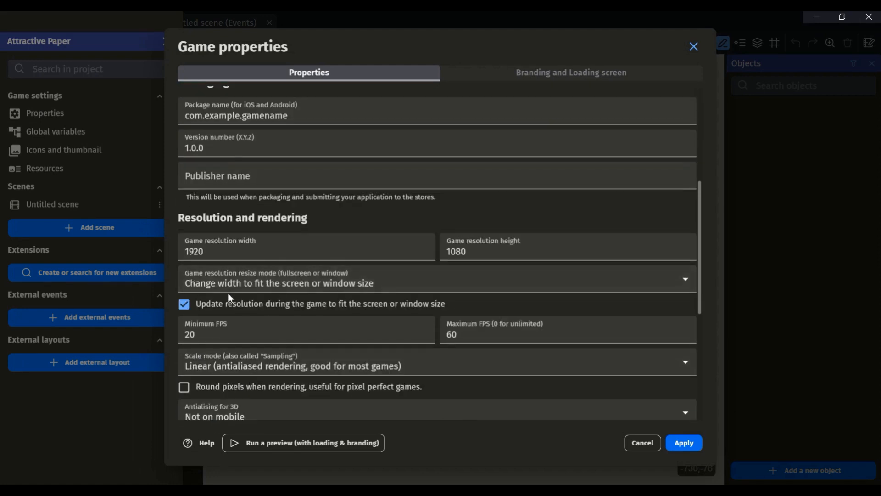
click(270, 285)
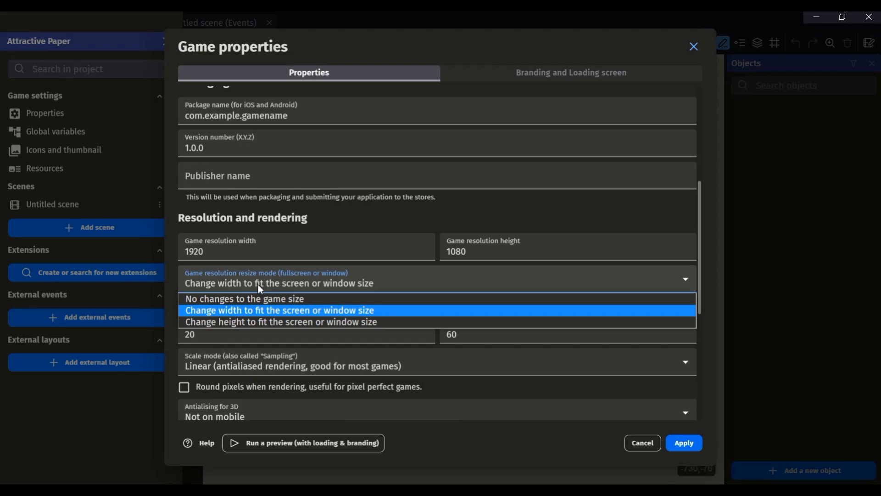
click(262, 299)
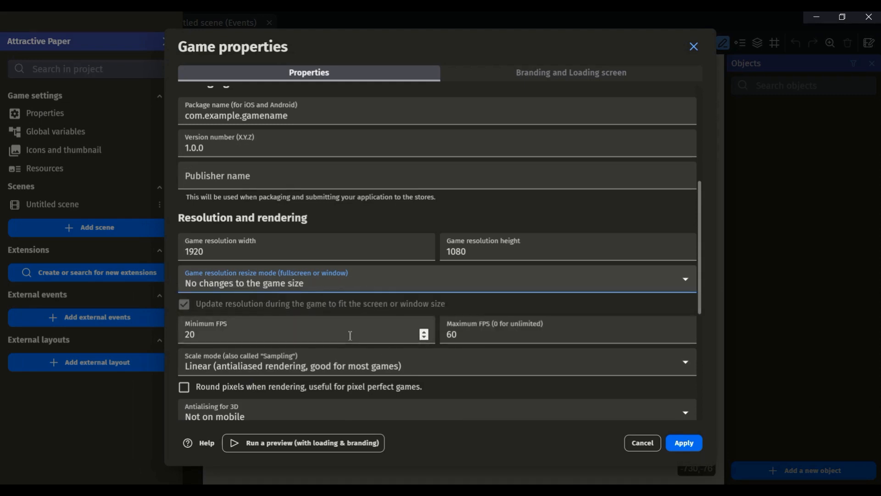
scroll(351, 335, down, 7)
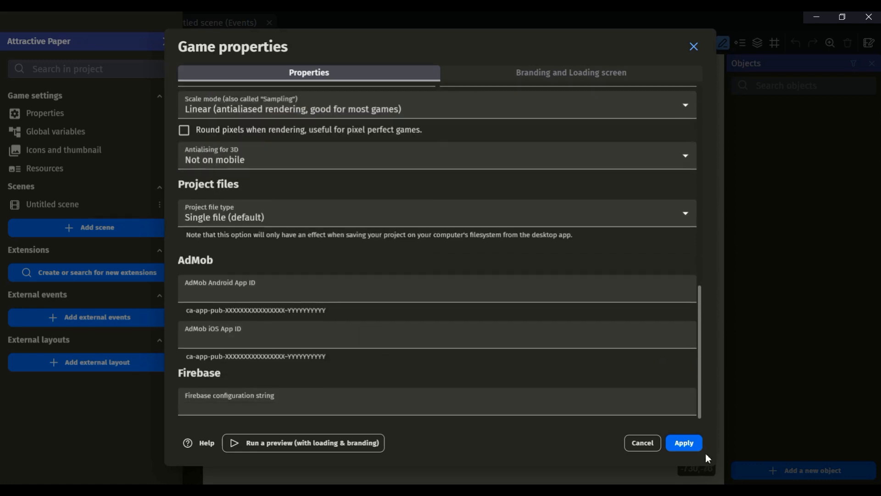
click(691, 446)
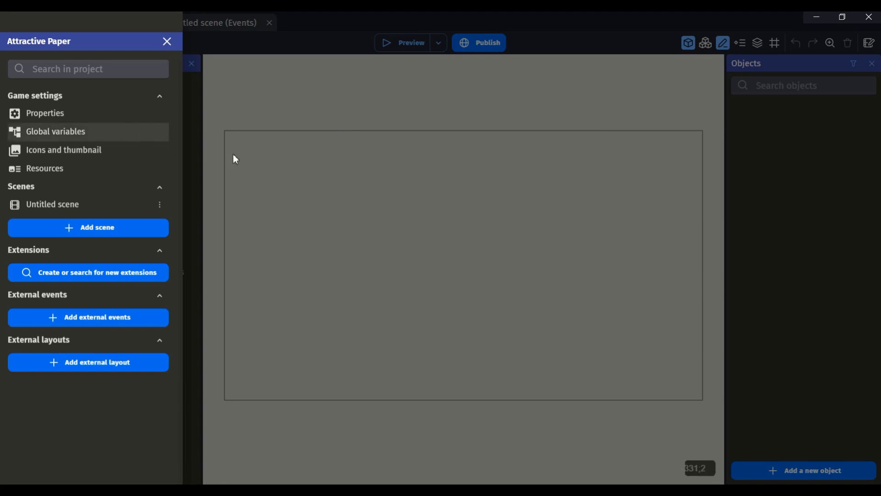
click(260, 83)
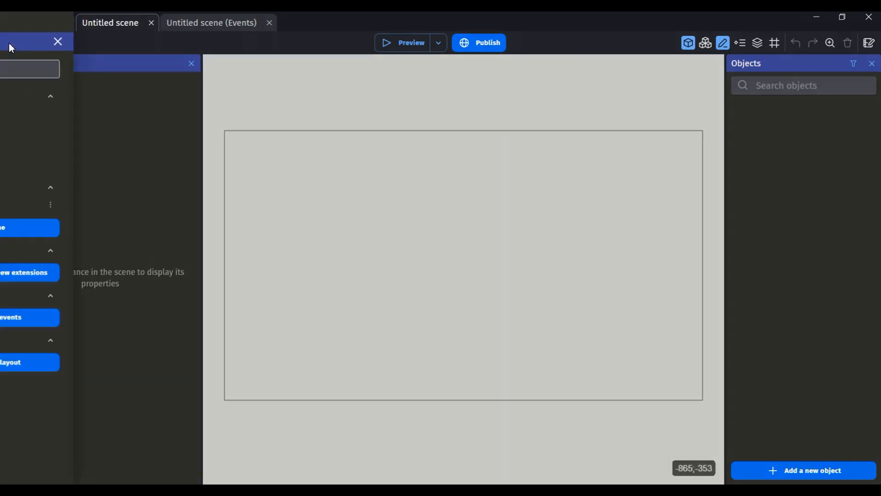
Rename the untitled scene to sceneDemo and reopen it in the scene editor
click(12, 43)
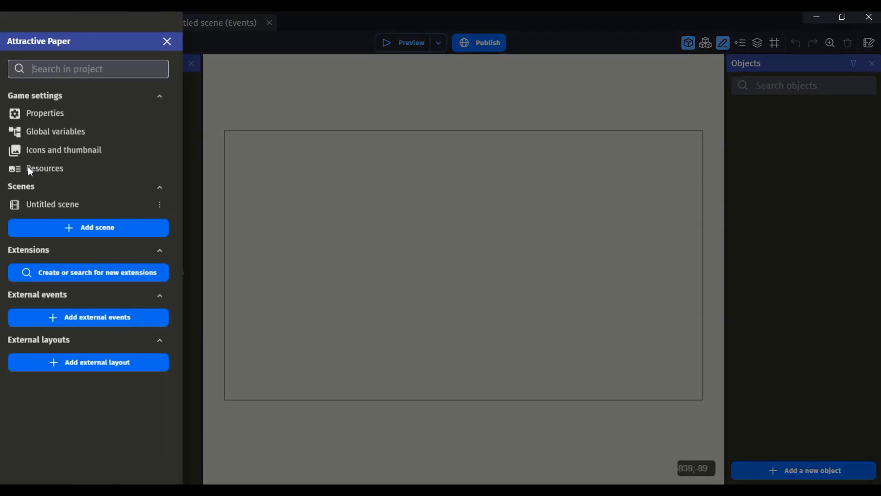
click(54, 207)
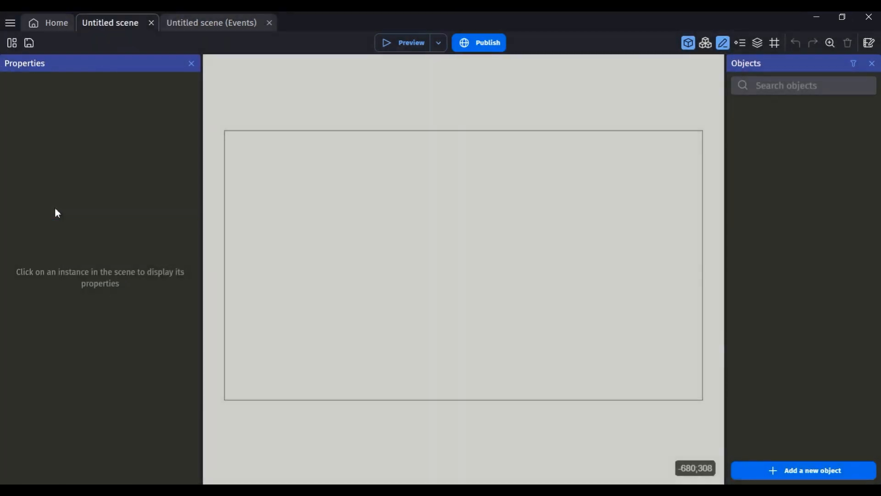
click(13, 43)
click(160, 204)
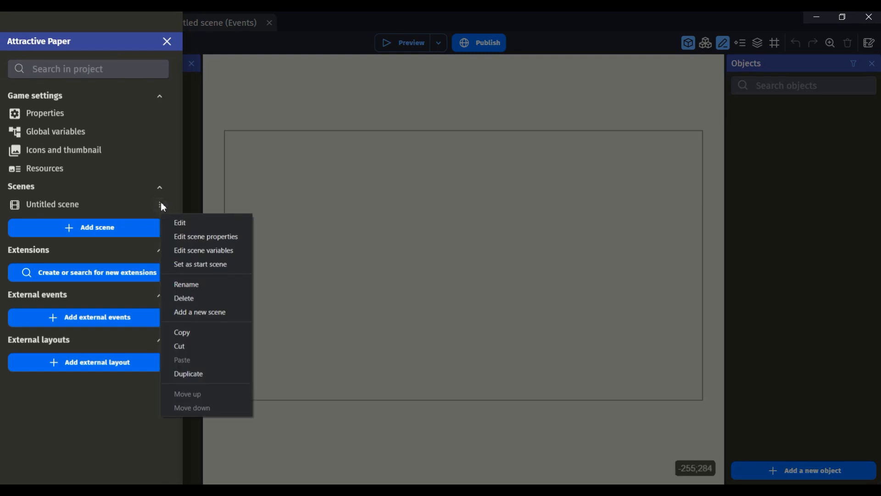
click(196, 288)
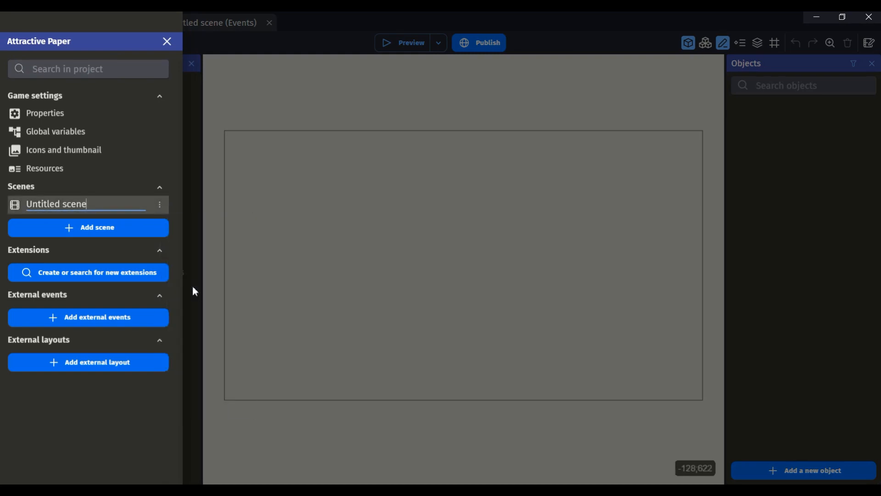
key(BackSpace)
key(BackSpace)
key(BackSpace)
key(BackSpace)
key(BackSpace)
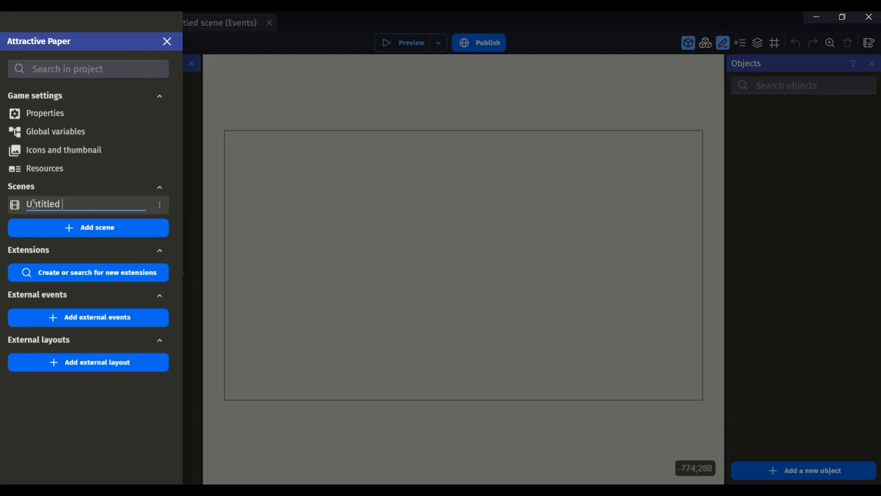
double_click(33, 203)
text(scene)
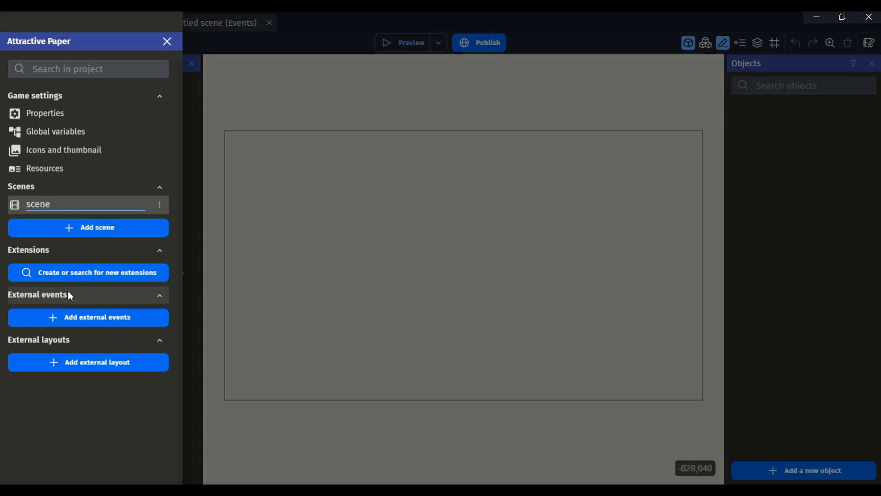
text(Demo)
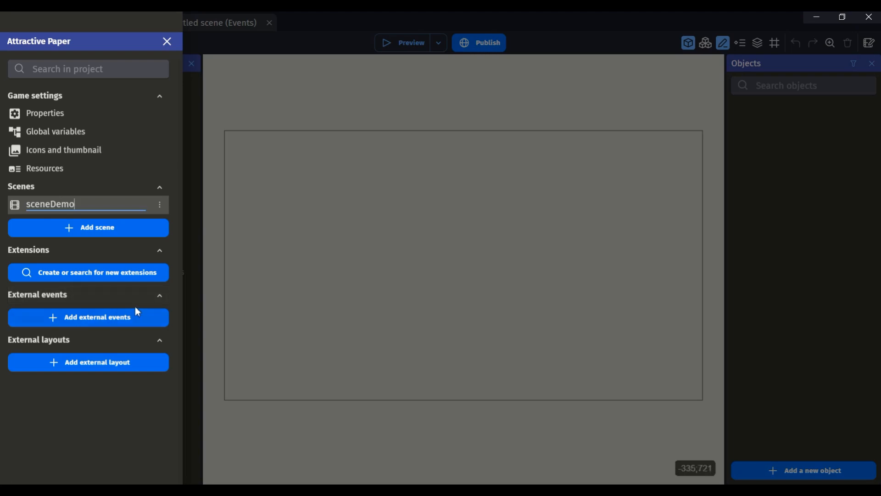
key(Return)
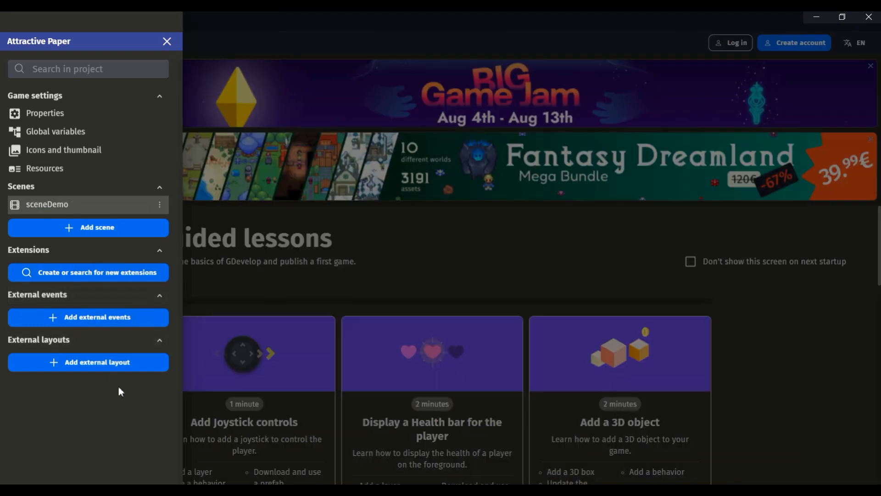
click(48, 207)
ctrl+scroll(444, 230, down, 3)
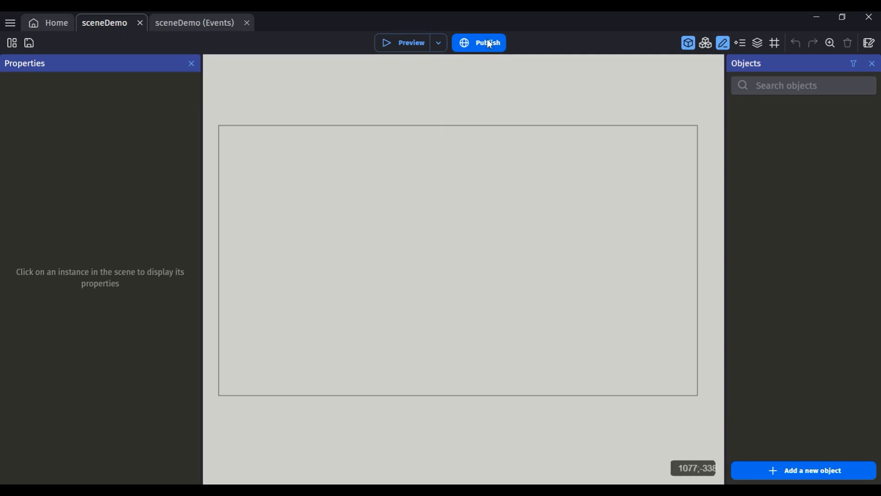
Generate the project icons from the grass JPG on drive H:, copying the file into the project folder
click(14, 46)
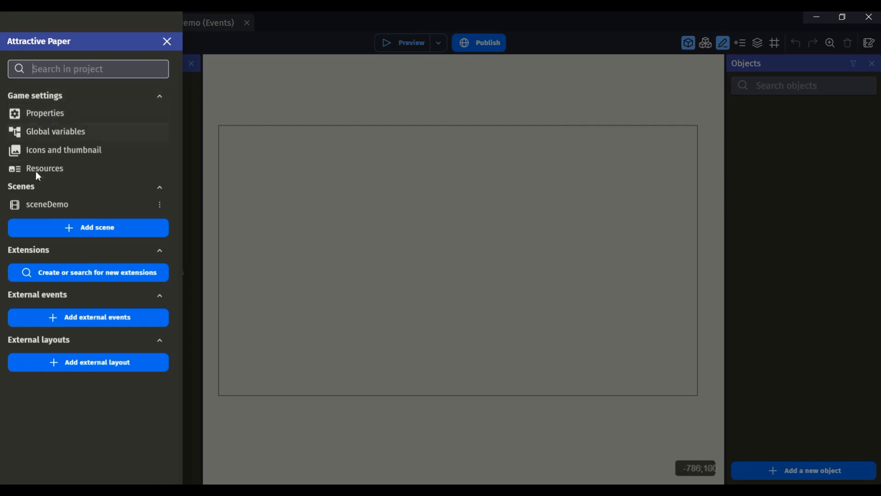
click(57, 149)
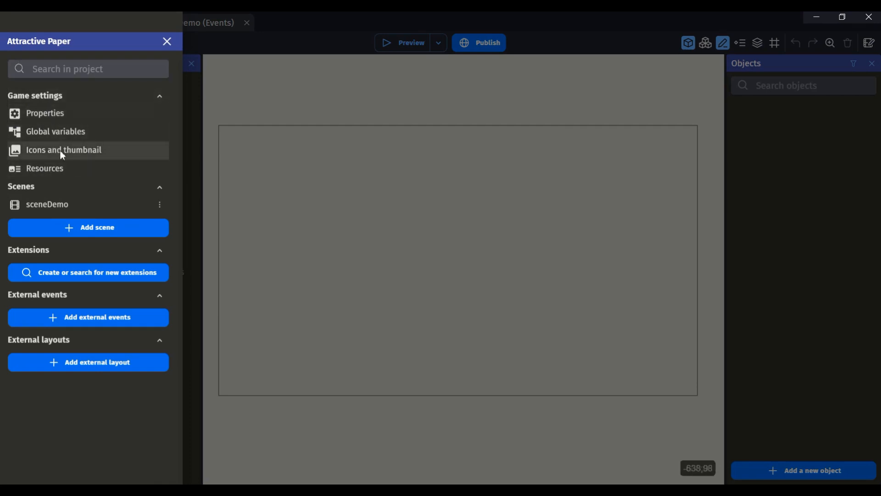
click(62, 155)
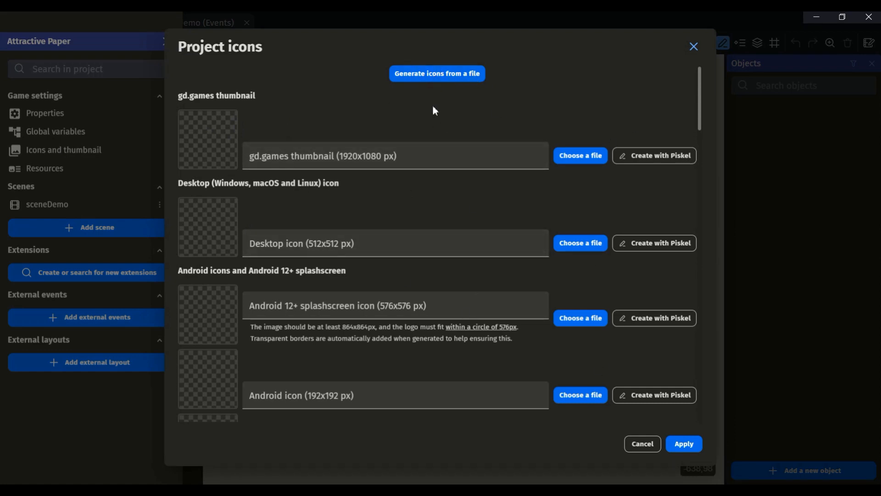
click(432, 74)
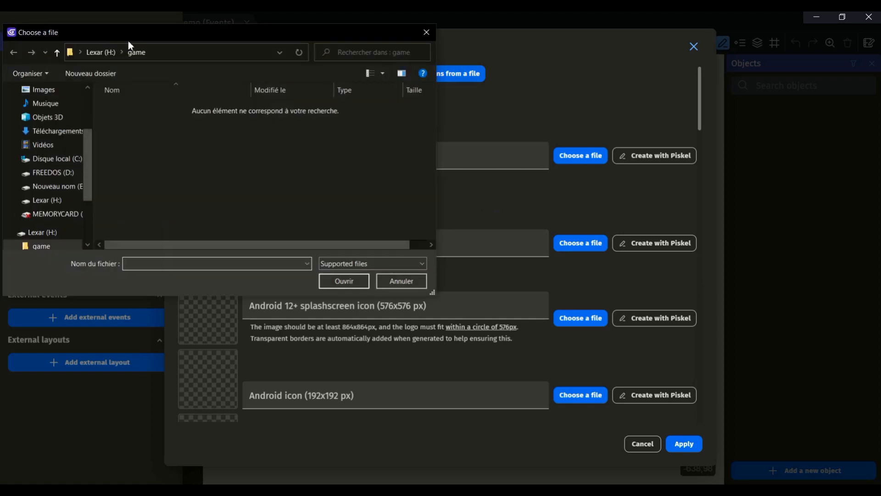
click(100, 52)
click(125, 156)
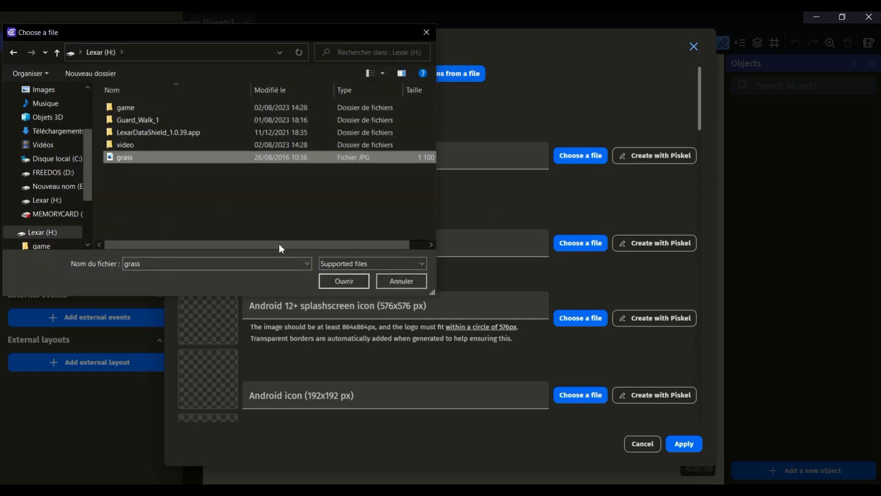
click(343, 282)
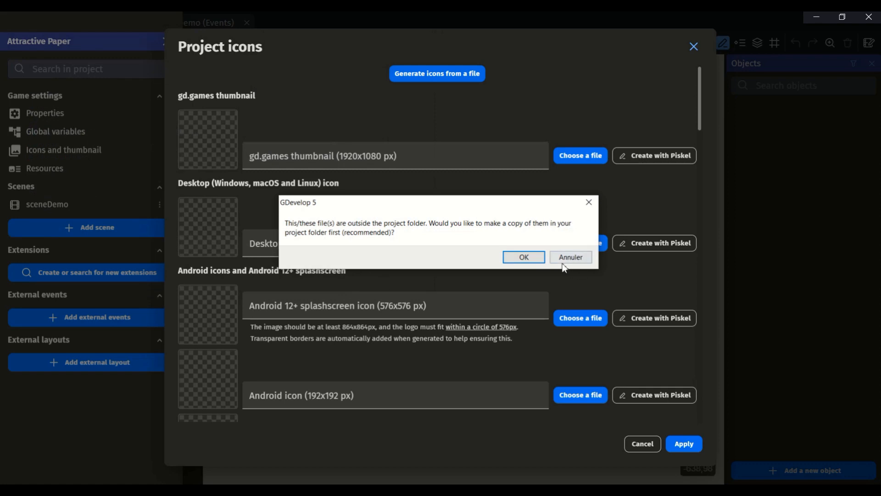
click(523, 257)
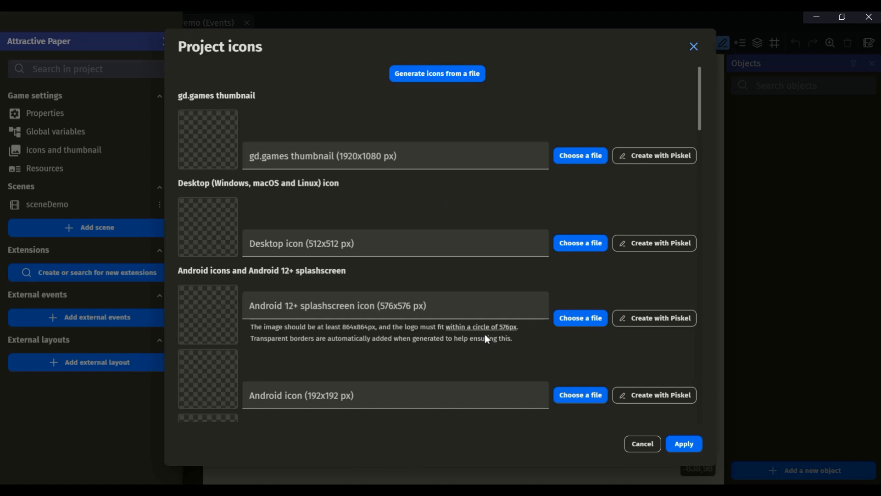
Check the source options for the gd.games thumbnail and review the generated desktop, Android and iOS icons
click(589, 155)
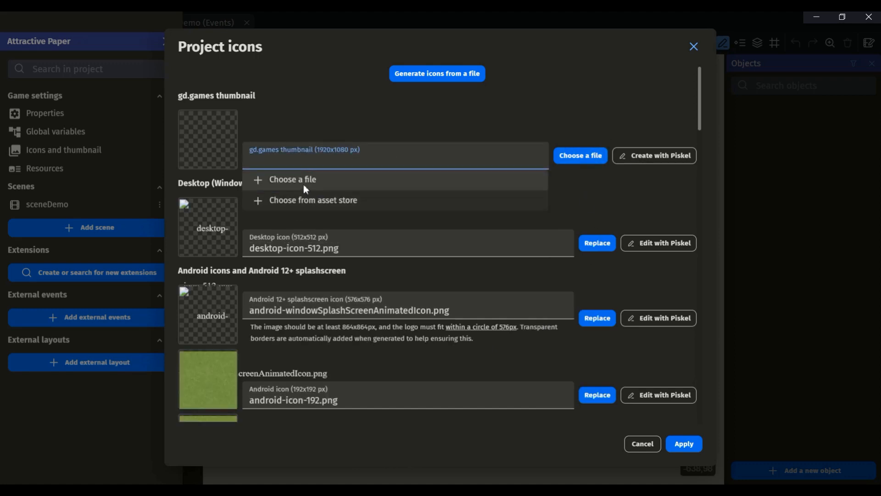
click(344, 121)
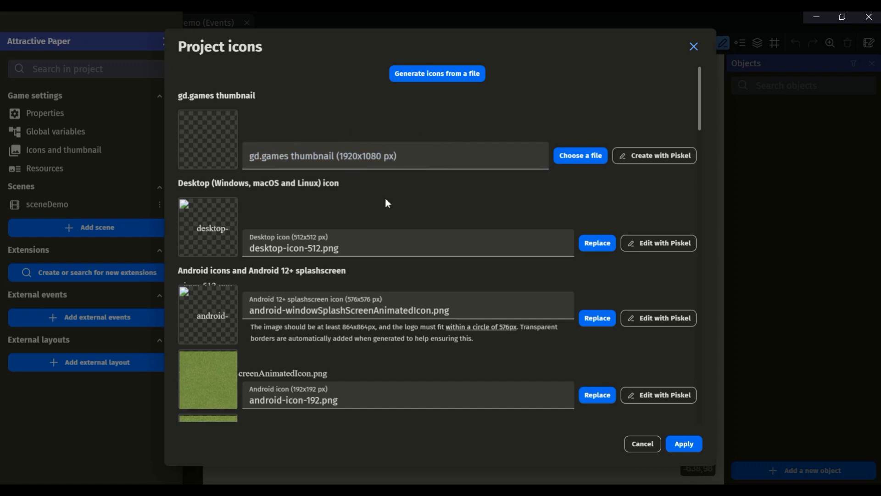
scroll(385, 198, down, 15)
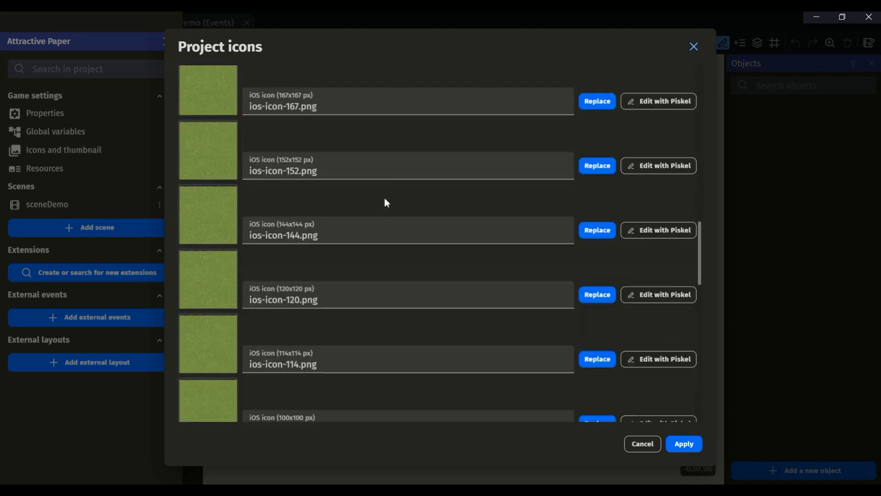
scroll(385, 202, down, 10)
scroll(385, 202, up, 7)
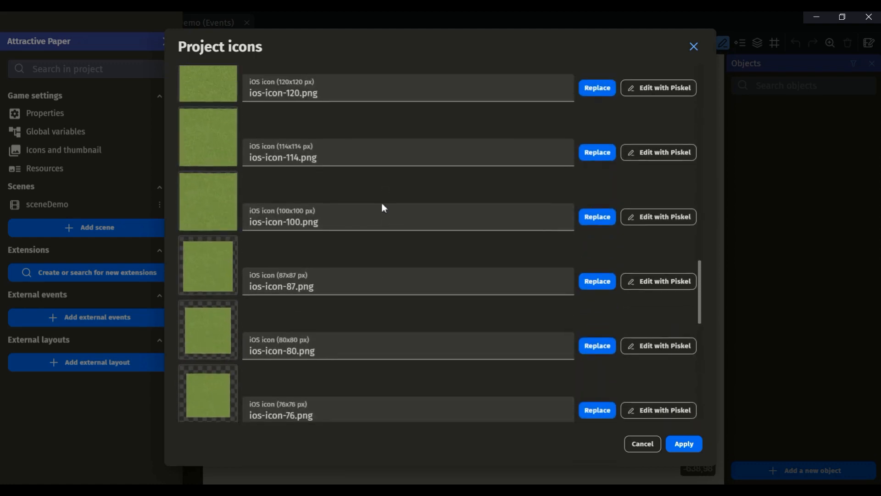
scroll(384, 207, up, 15)
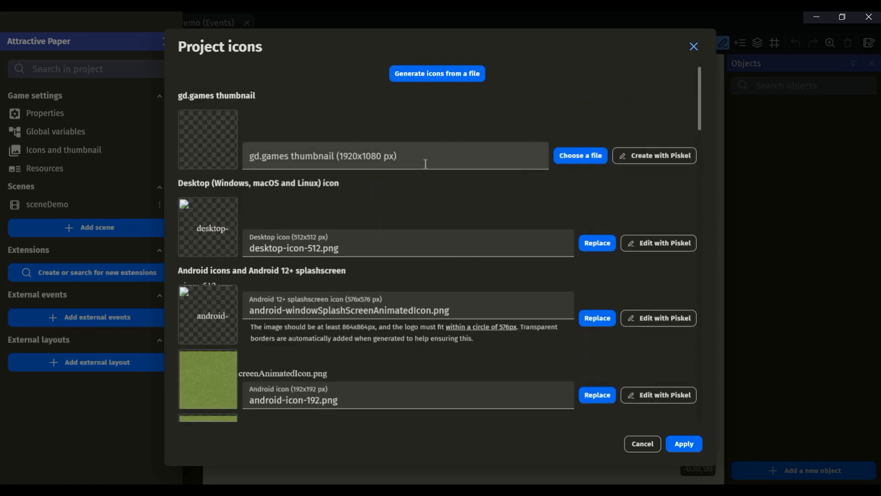
scroll(505, 274, down, 2)
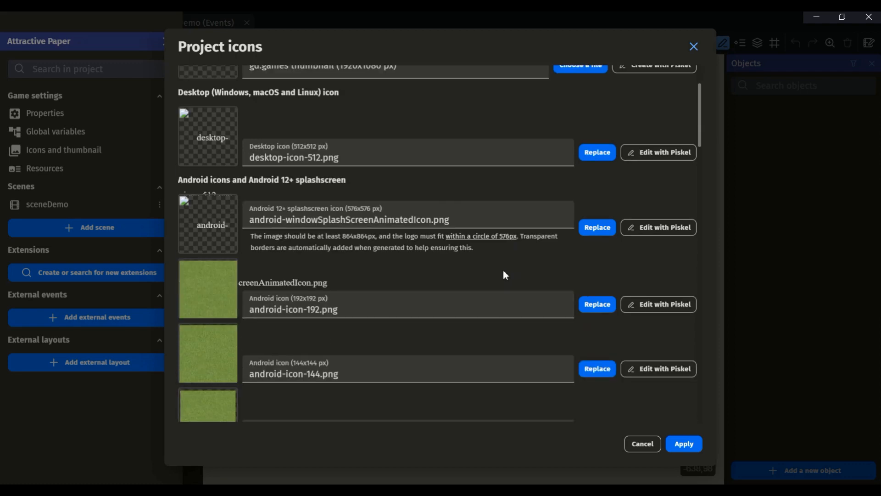
Finish checking the generated project icons, apply them to the project and return to the scene
scroll(504, 270, down, 1)
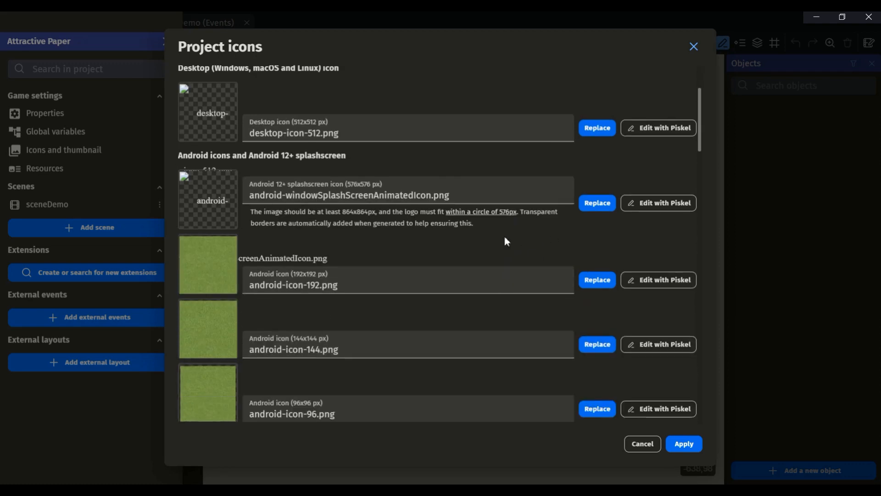
scroll(426, 226, up, 3)
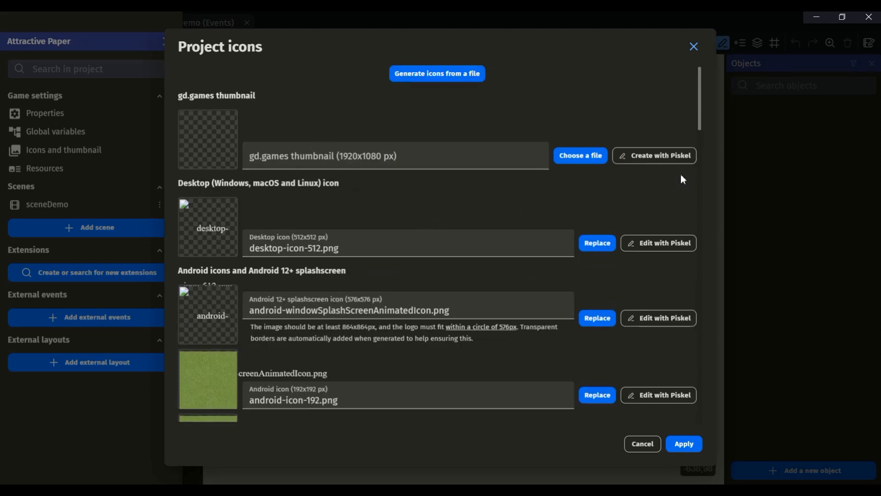
click(684, 444)
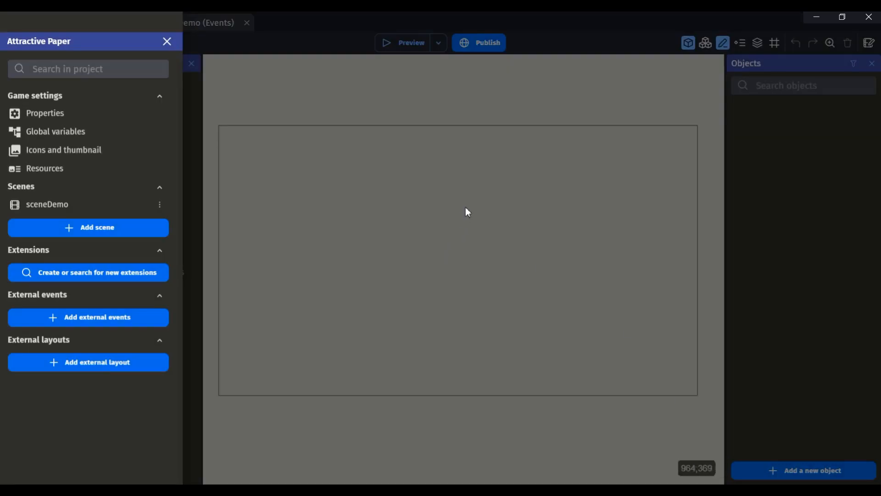
click(445, 200)
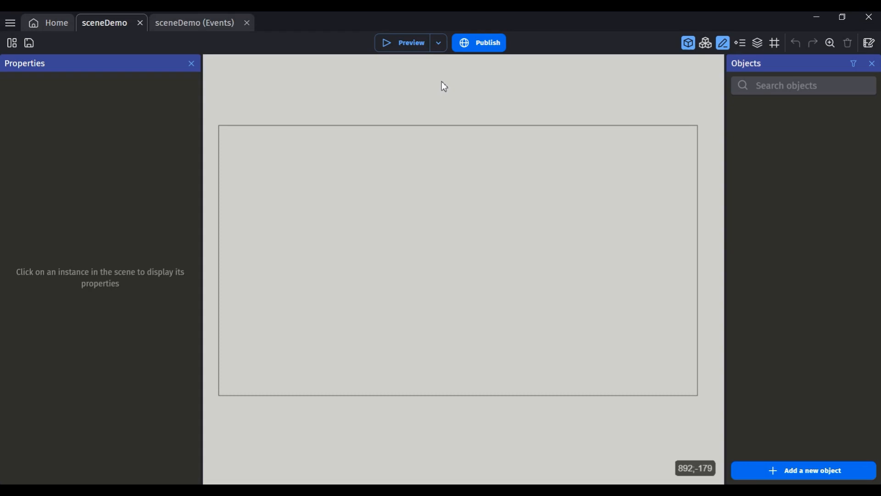
Check the preview launch options, run a preview of the empty scene, dismiss its authentication banner and close the preview
click(444, 43)
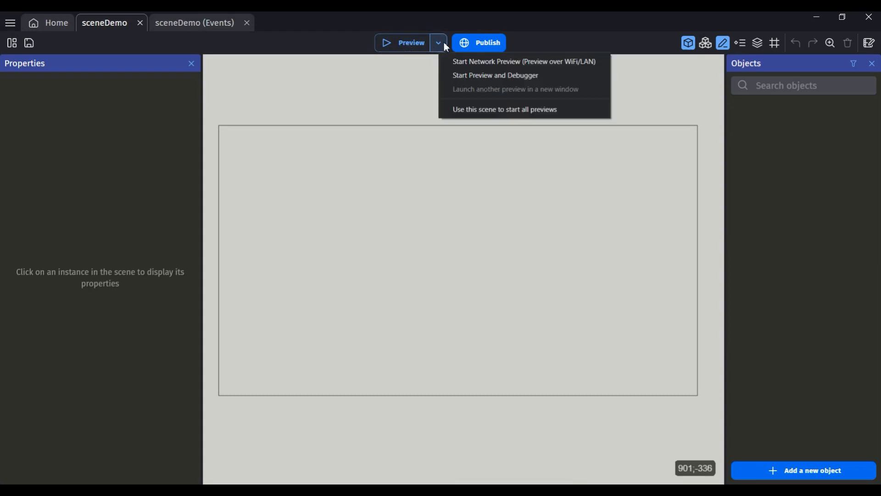
click(391, 44)
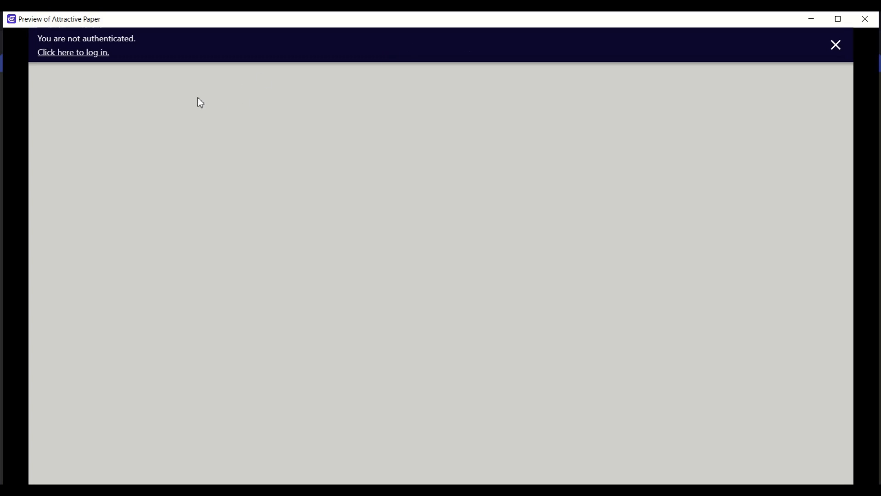
click(836, 45)
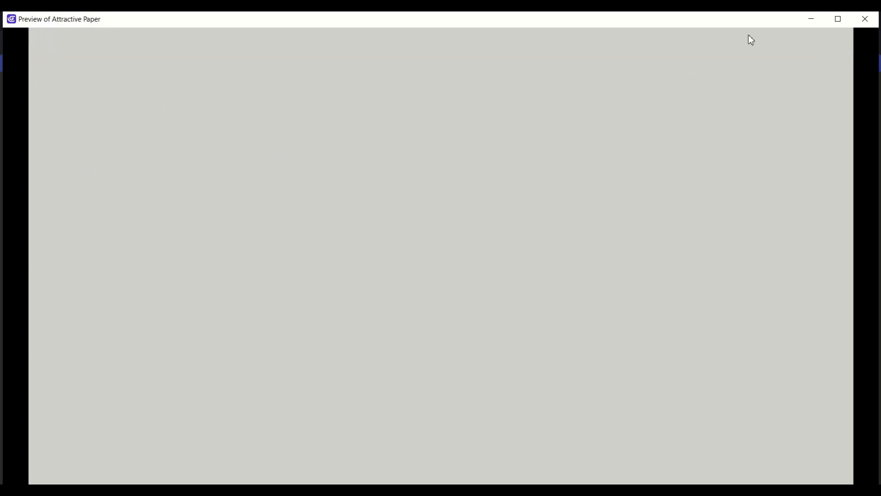
click(865, 19)
scroll(501, 217, down, 3)
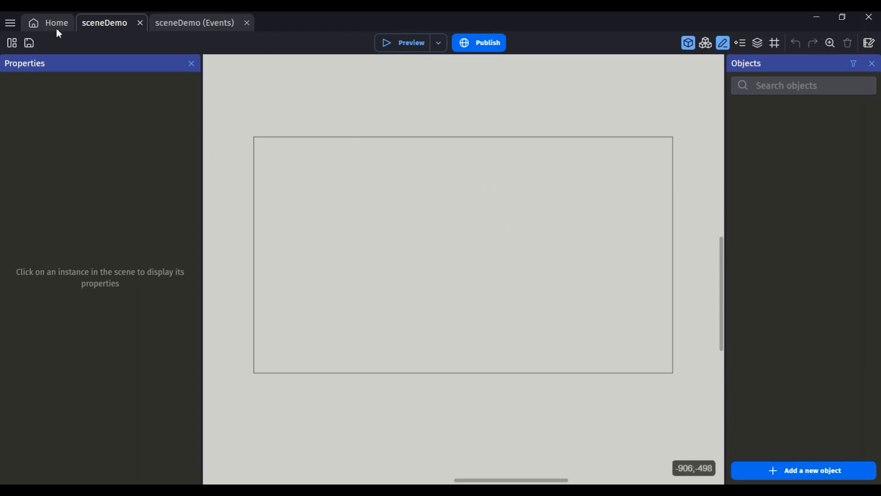
Look over the main menu and the home page's Get Started and Build sections, returning to the sceneDemo scene
click(10, 23)
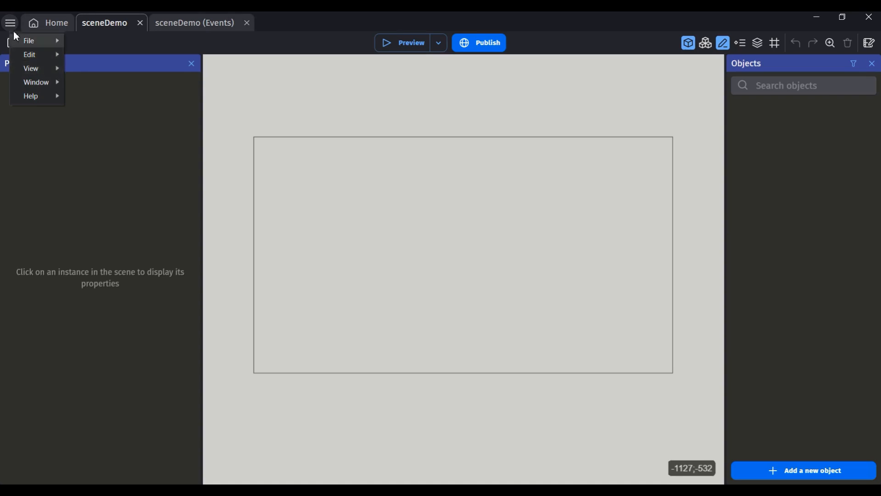
click(55, 21)
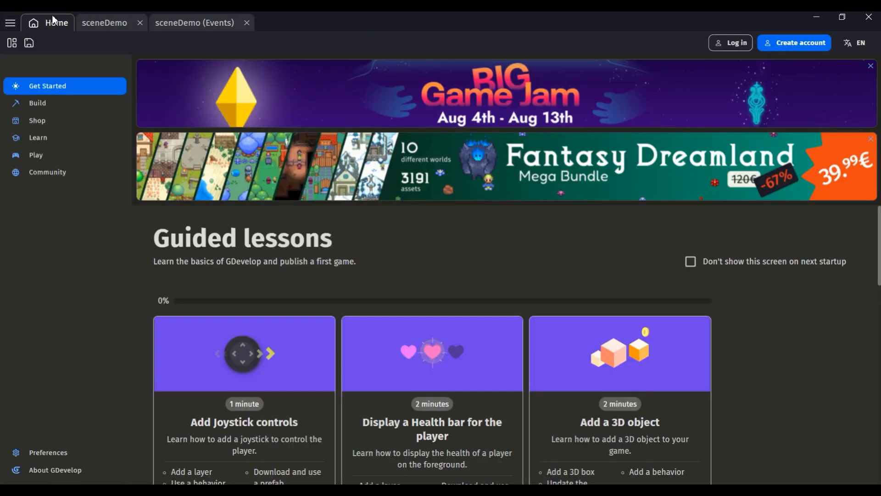
click(105, 21)
click(64, 23)
click(48, 104)
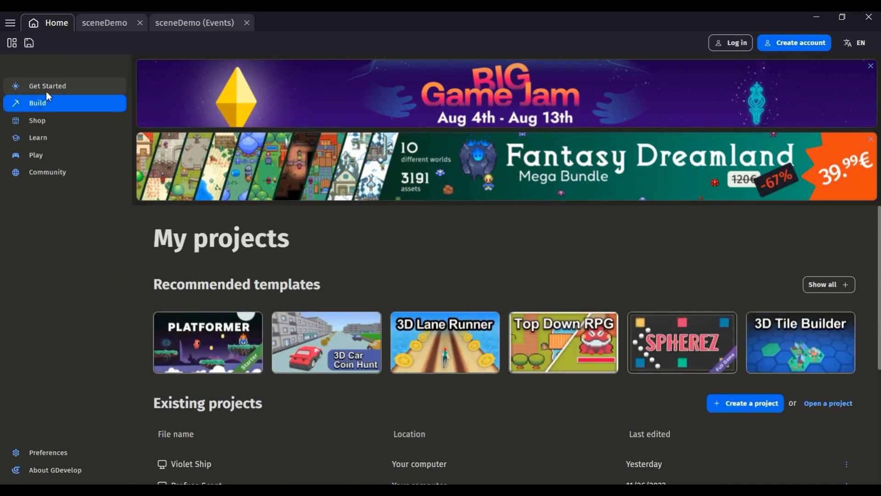
click(46, 89)
click(103, 24)
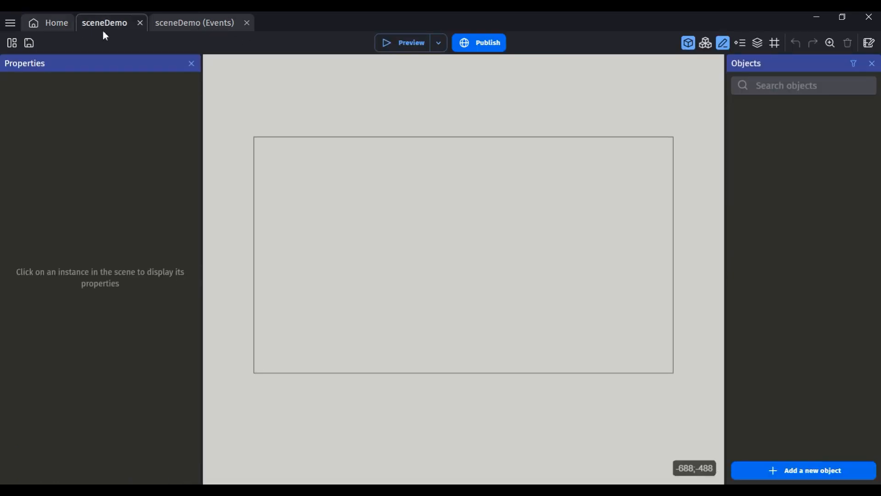
Review the game's publishing and export options, then close them
click(25, 43)
click(498, 46)
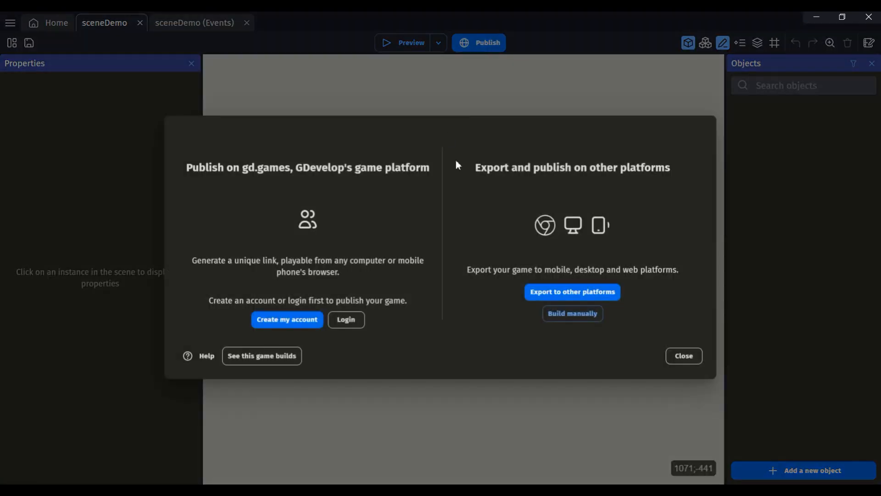
click(684, 356)
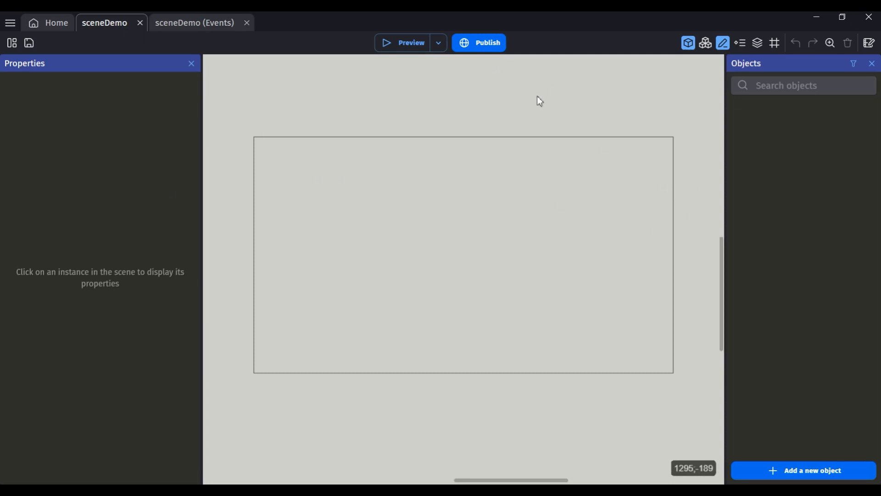
Show the grid in the scene editor
click(777, 44)
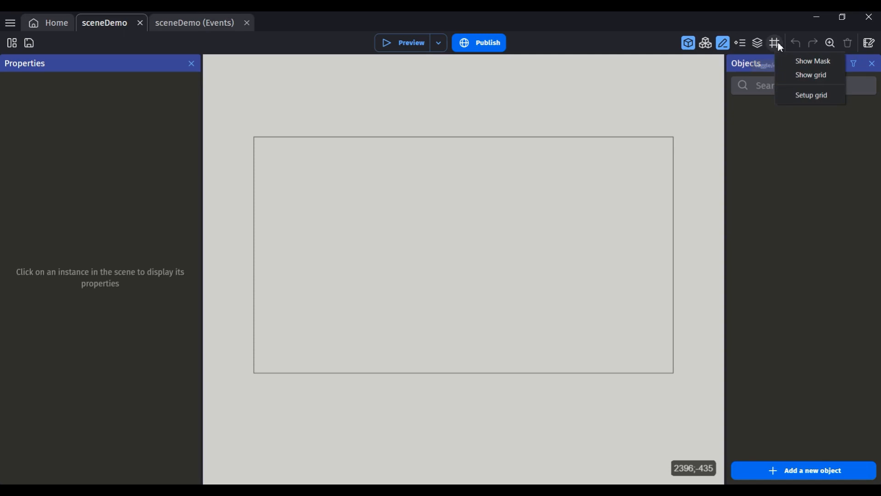
click(822, 75)
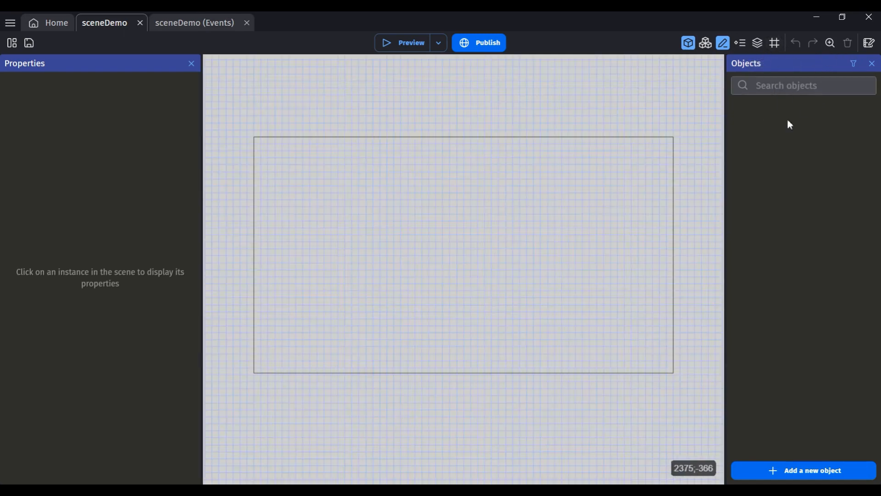
Create a new Tiled Sprite object from scratch that uses desktop-icon-512.png as its image
right_click(376, 155)
click(399, 183)
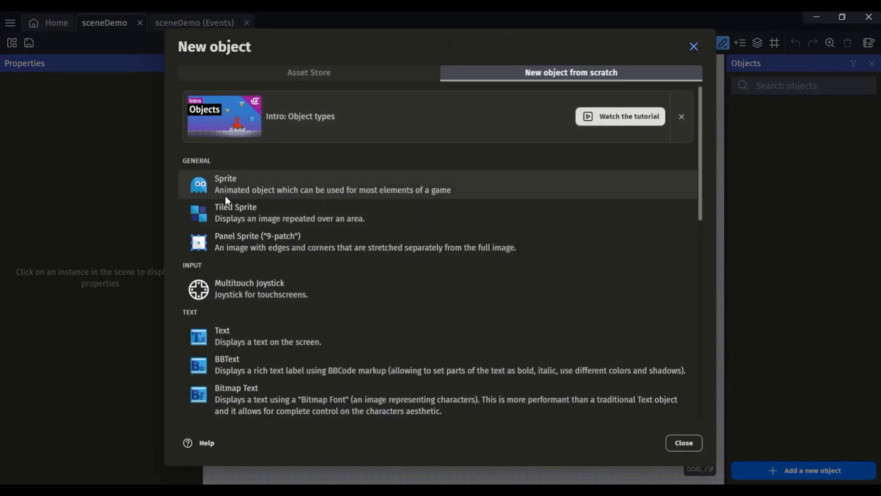
click(229, 210)
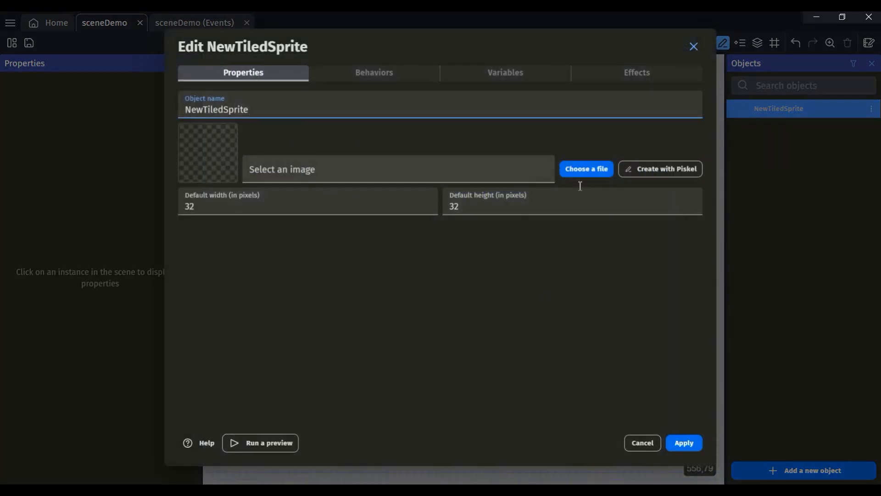
click(583, 172)
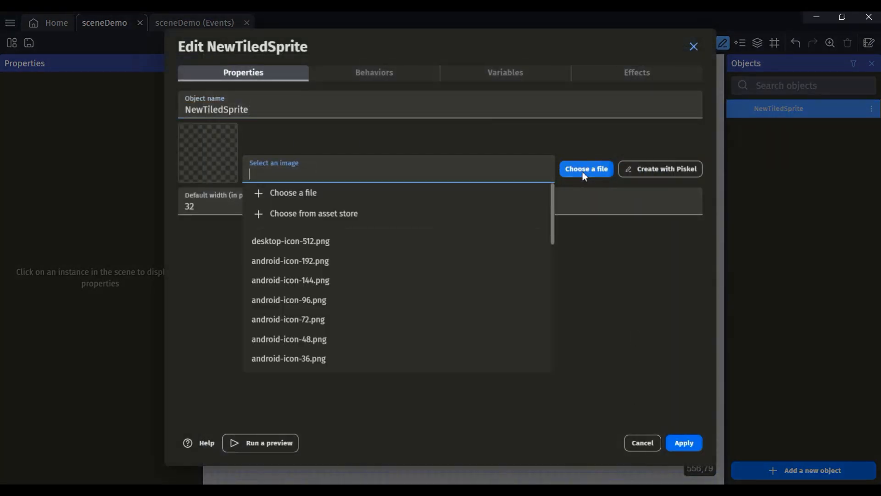
click(288, 240)
click(702, 447)
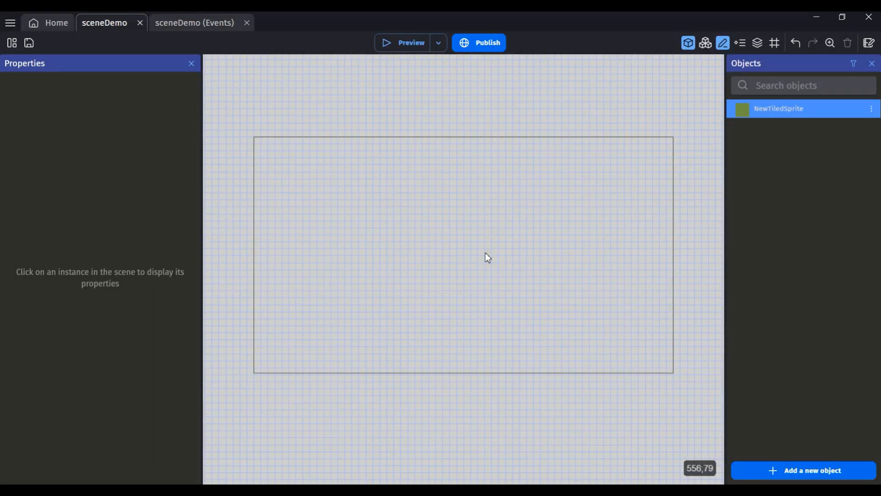
Place the tiled sprite in the scene and enlarge it beyond the whole game frame, starting at about X -704, Y -768
click(377, 155)
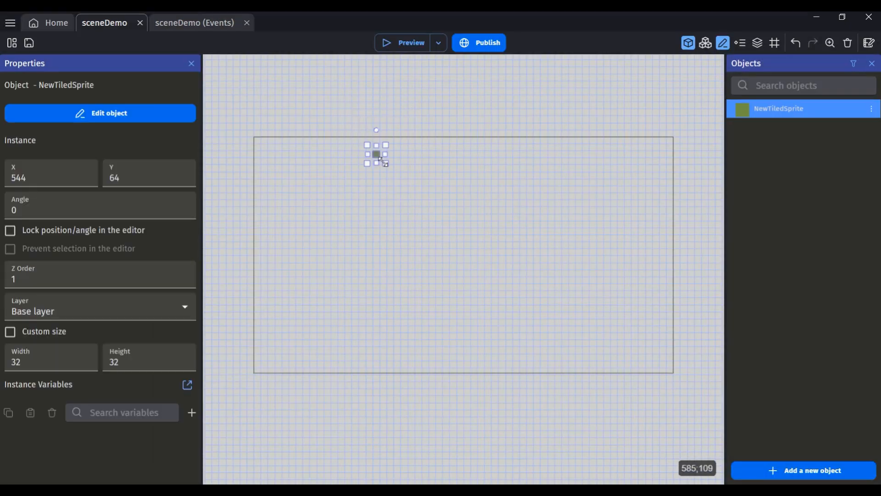
drag(423, 194, 659, 389)
scroll(563, 300, down, 3)
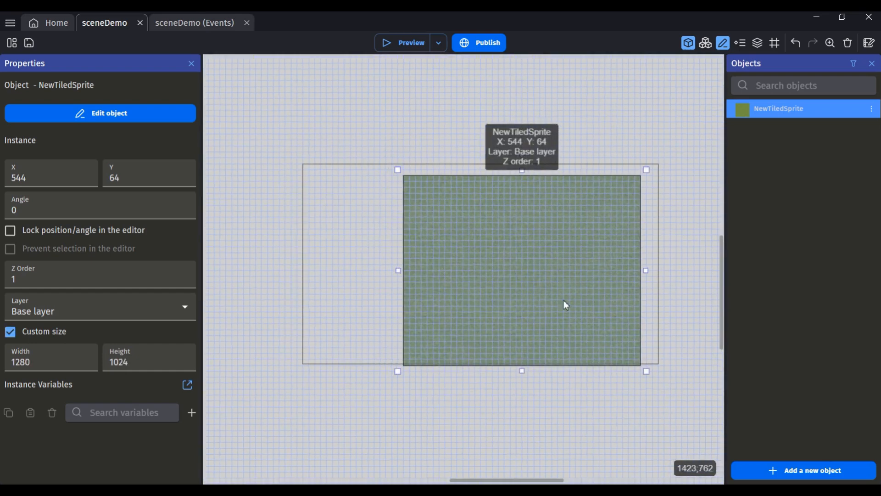
drag(422, 355, 252, 455)
scroll(578, 193, down, 3)
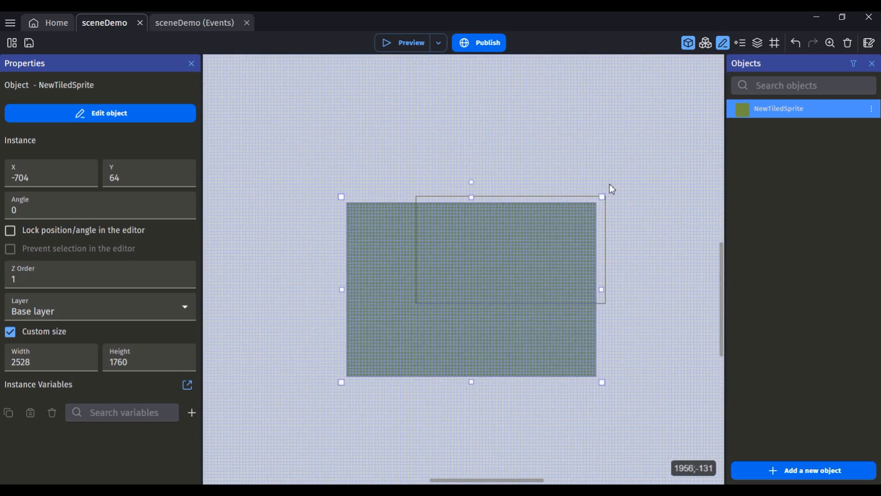
drag(607, 198, 692, 121)
click(593, 96)
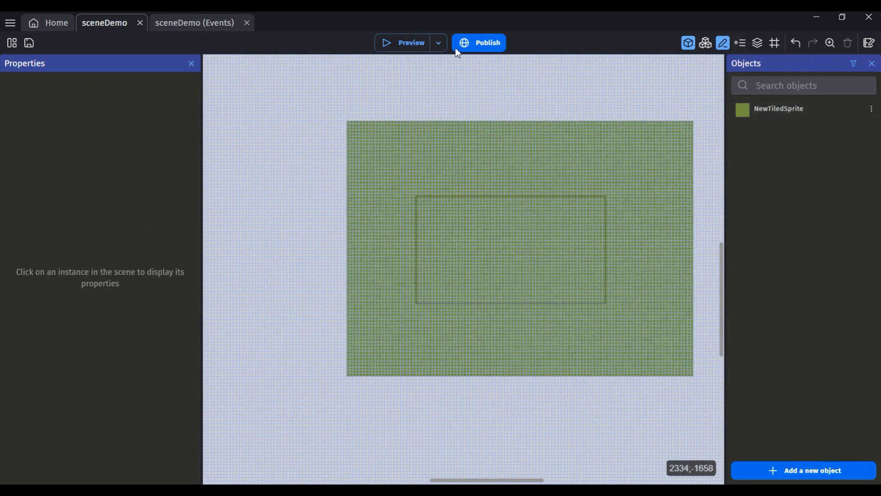
Preview the scene with the grass background, dismiss the authentication banner, maximize the preview window and close it
click(401, 52)
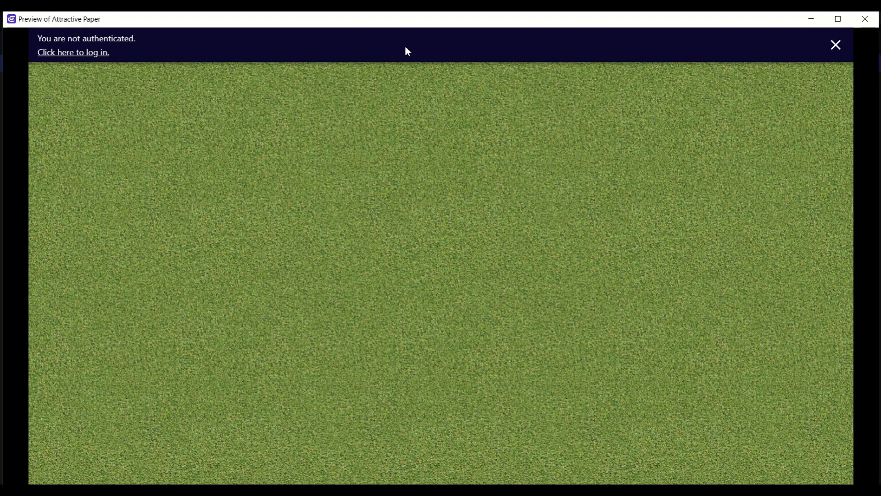
click(836, 45)
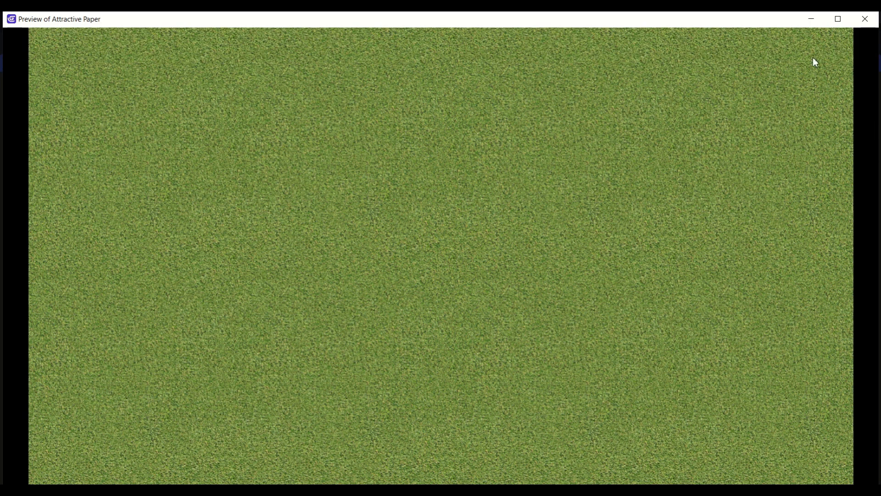
click(838, 19)
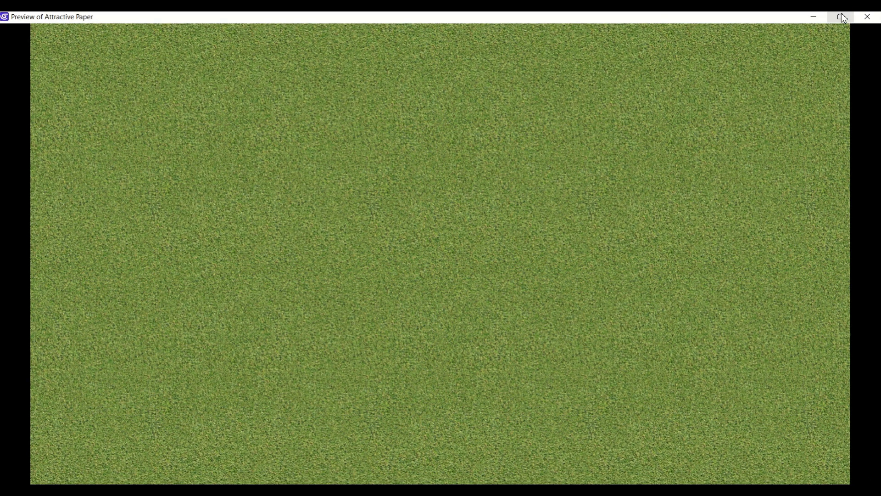
click(878, 16)
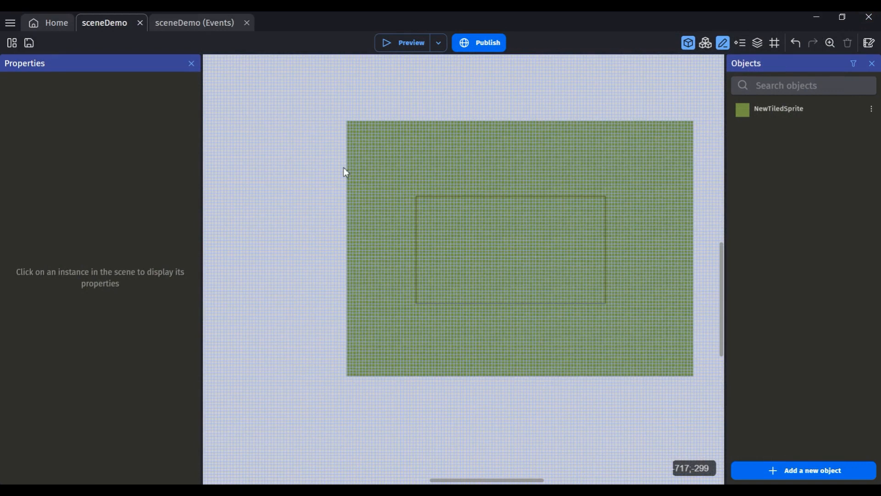
In the sceneDemo events, delete the event that displays the authentication banner and add a new empty event
click(206, 22)
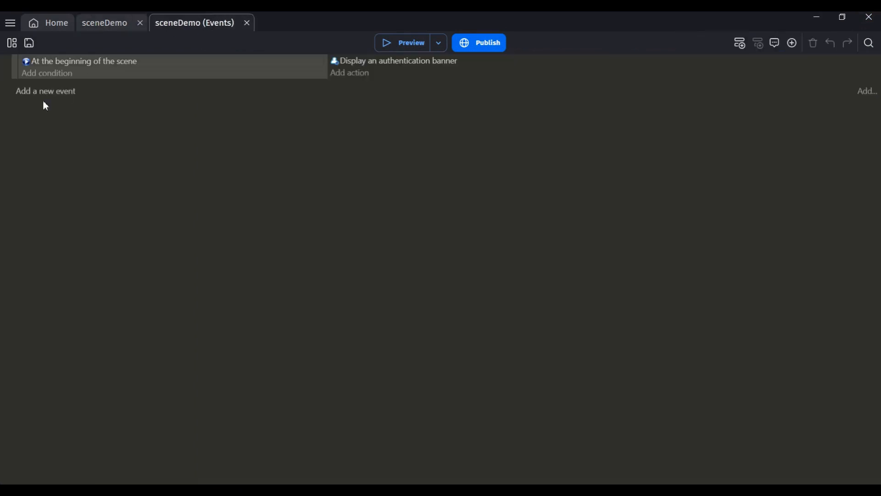
click(127, 75)
key(Delete)
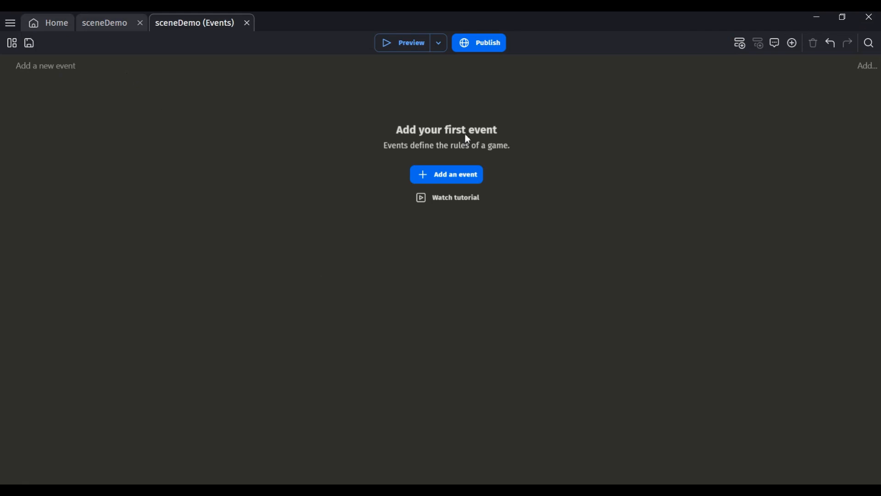
click(421, 175)
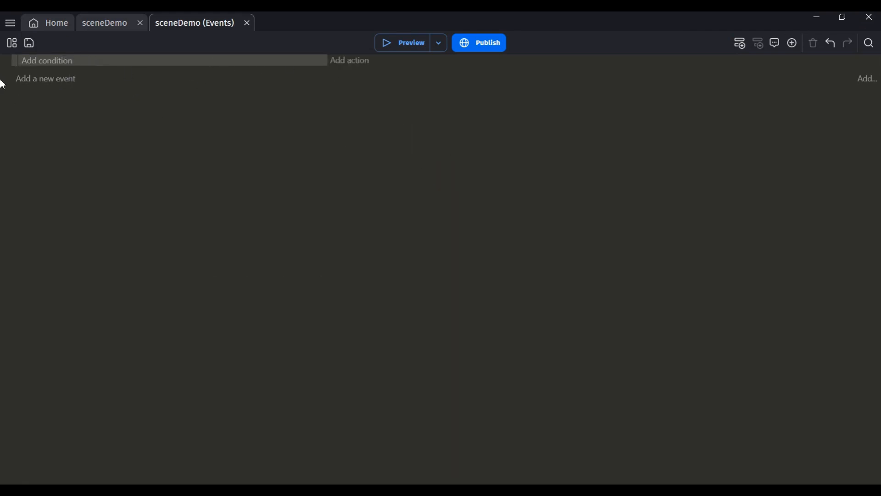
In the sceneDemo scene, rename the tiled sprite object to Terrain
click(106, 24)
scroll(482, 144, right, 3)
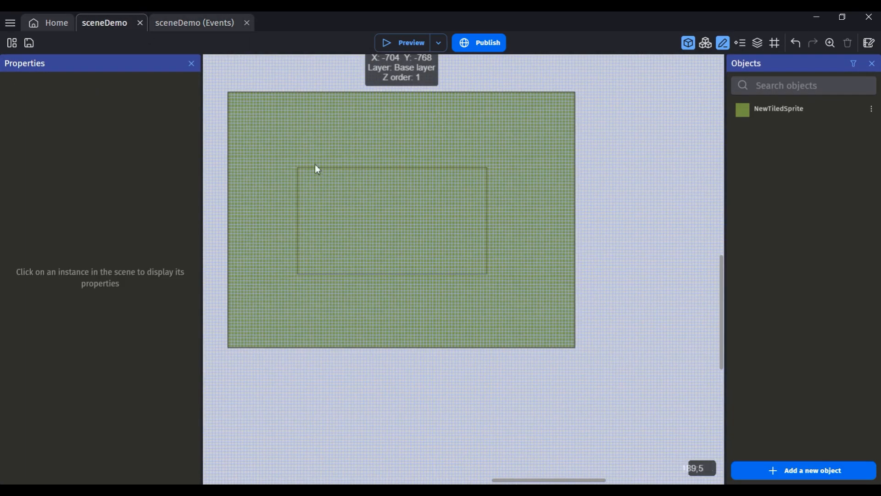
click(779, 111)
click(871, 109)
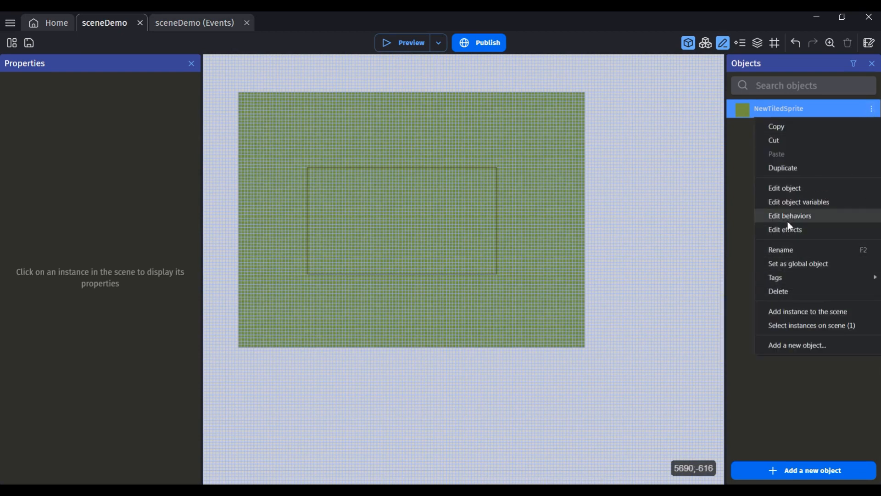
click(786, 250)
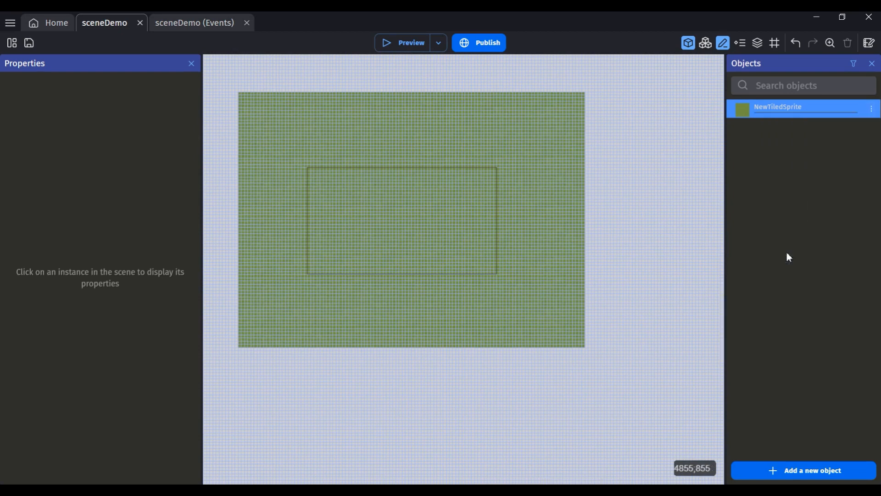
key(BackSpace)
key(BackSpace)
key(BackSpace)
key(BackSpace)
key(BackSpace)
key(BackSpace)
key(BackSpace)
key(BackSpace)
key(BackSpace)
key(BackSpace)
key(BackSpace)
key(BackSpace)
key(BackSpace)
key(BackSpace)
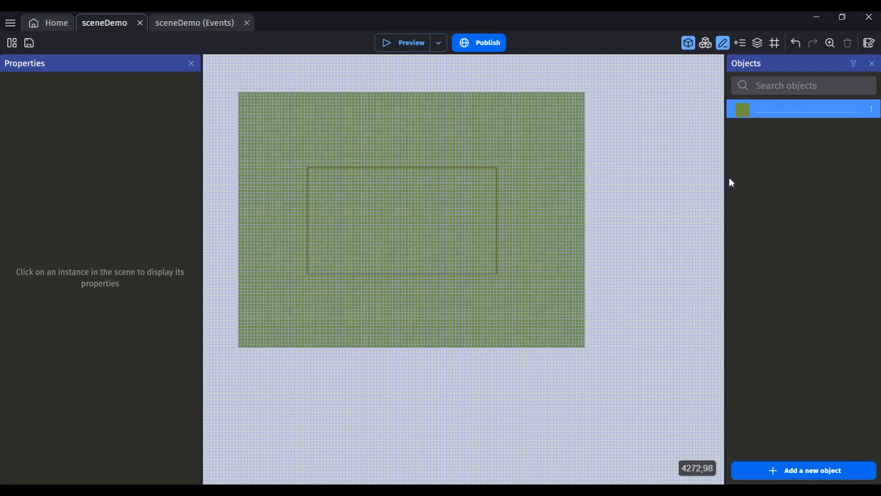
text(Terrain)
click(855, 122)
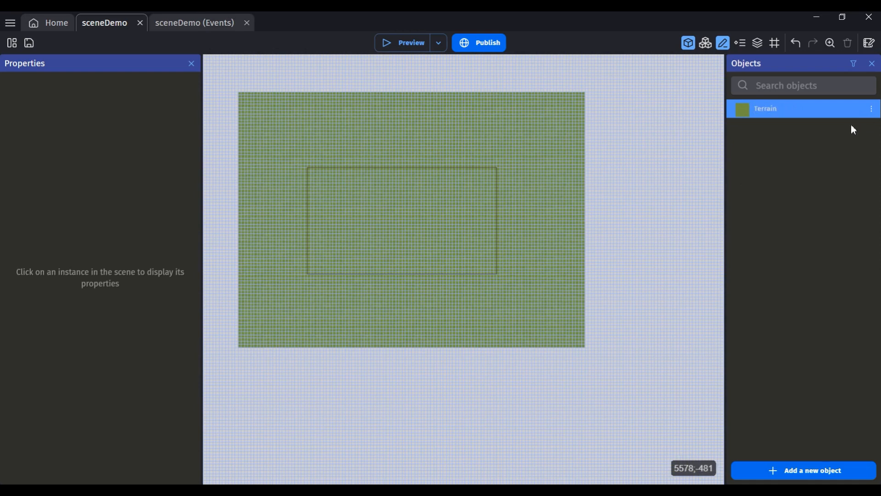
Preview the scene with the Terrain background and close the preview window
scroll(489, 247, down, 1)
middle_drag(402, 227, 453, 232)
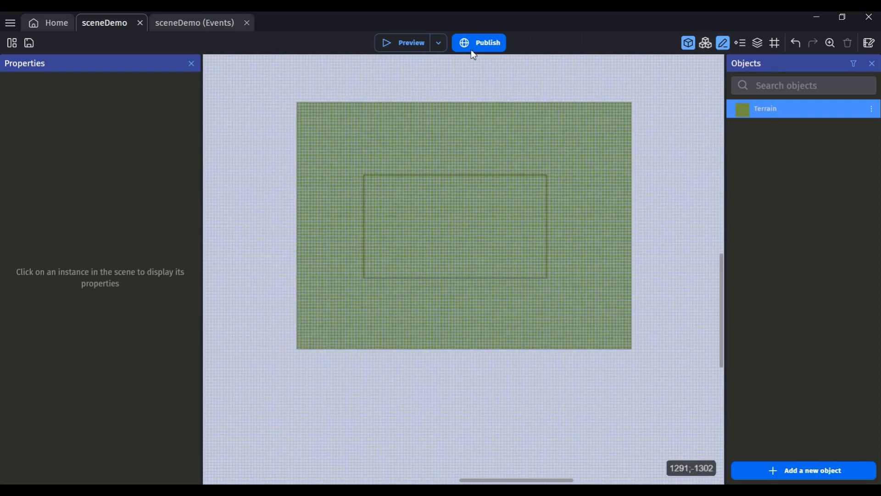
click(406, 46)
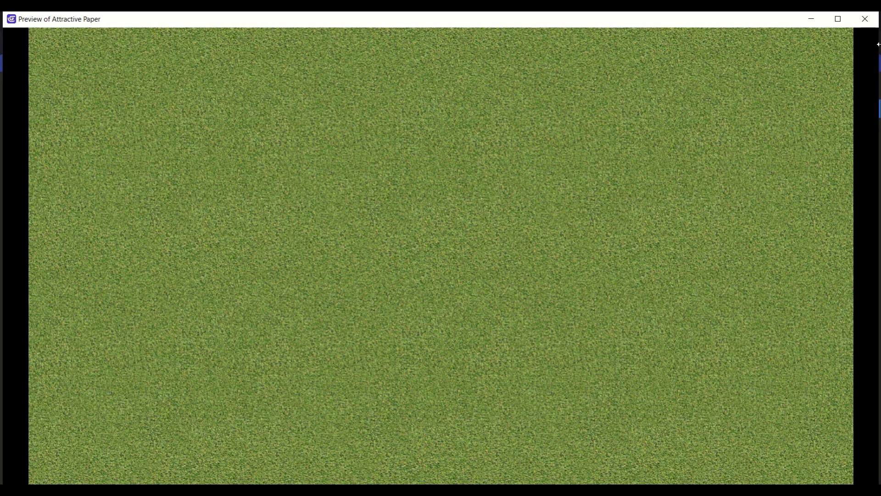
click(865, 19)
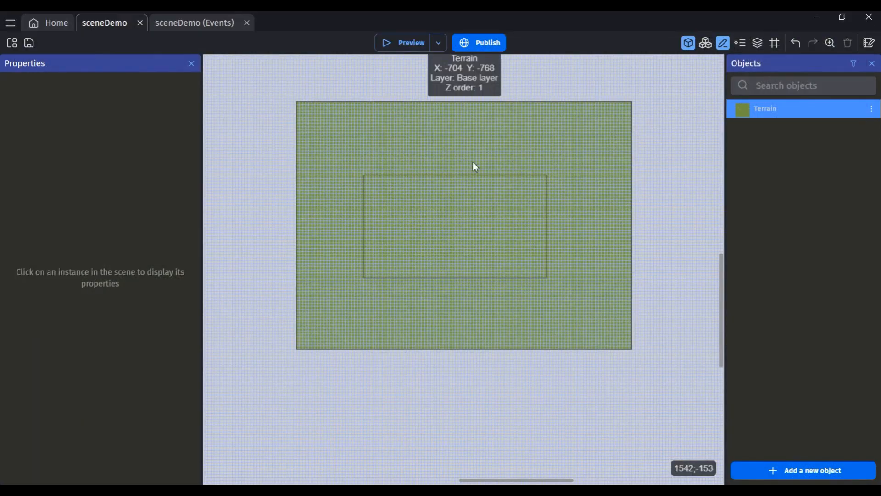
scroll(492, 237, up, 2)
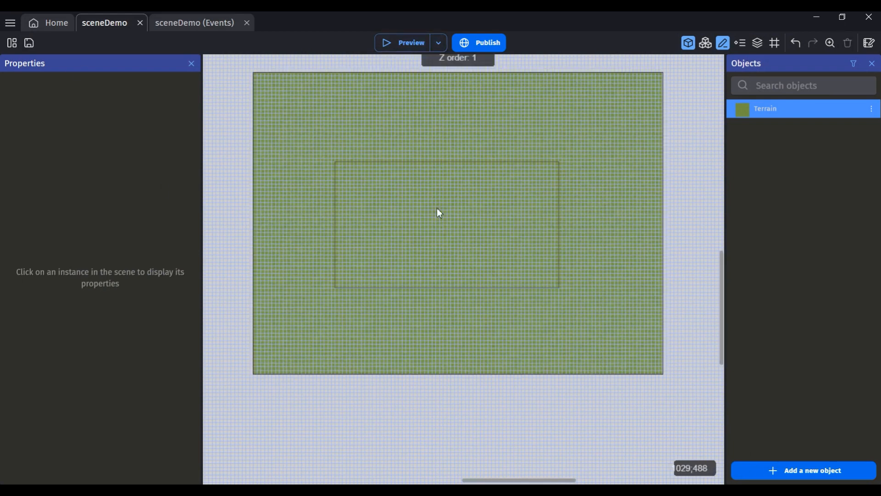
right_click(422, 199)
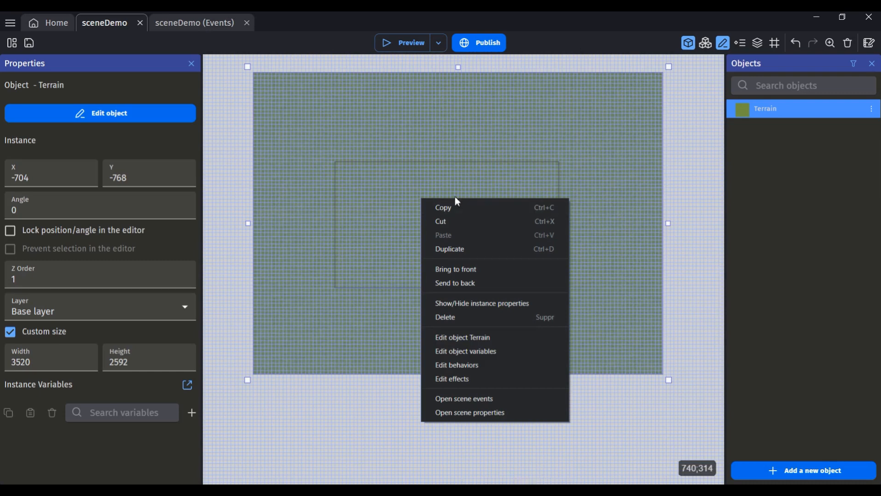
click(390, 185)
click(668, 154)
Insert a new Sprite object from scratch into the scene and name it Knight
right_click(690, 151)
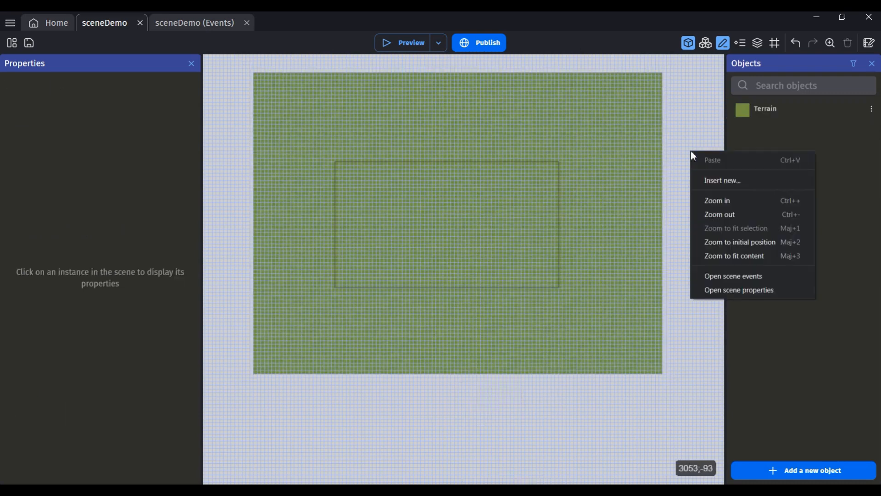
click(723, 181)
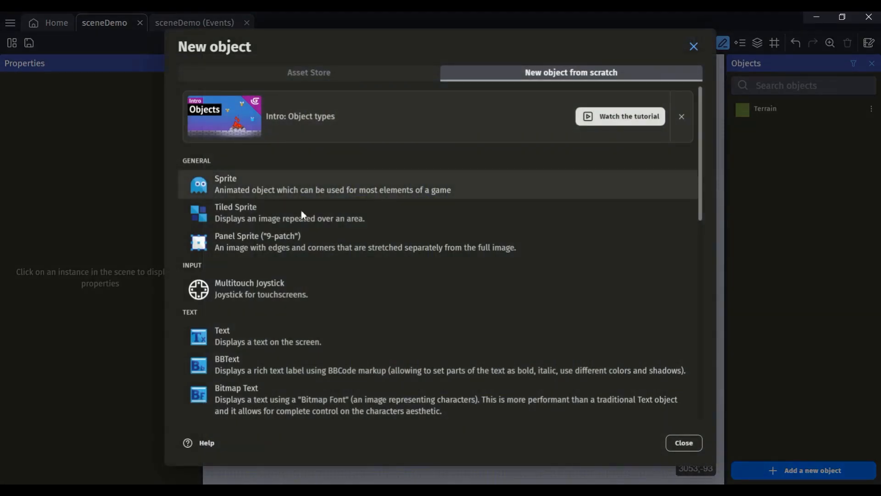
click(266, 184)
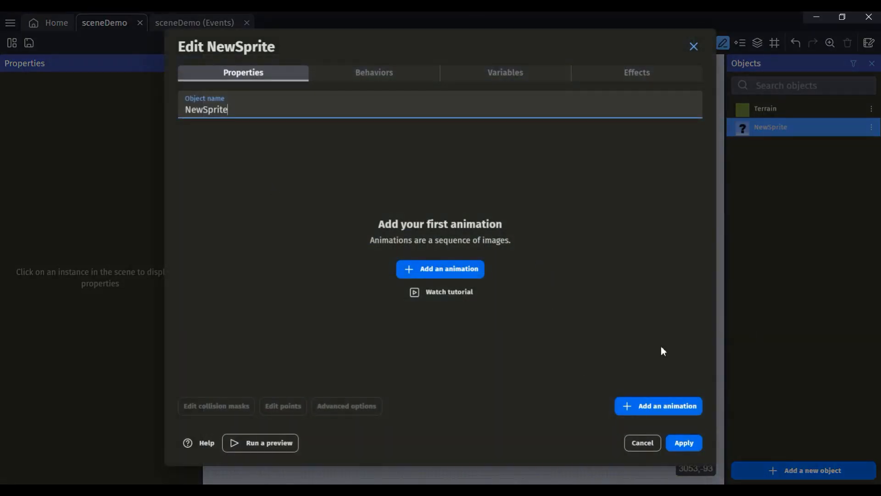
drag(283, 121, 176, 108)
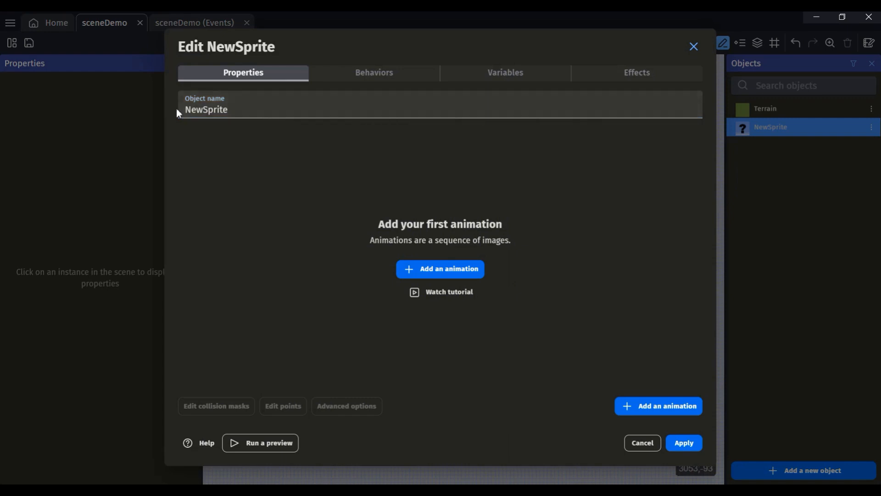
drag(235, 110, 200, 104)
key(BackSpace)
key(BackSpace)
key(BackSpace)
text(Knight)
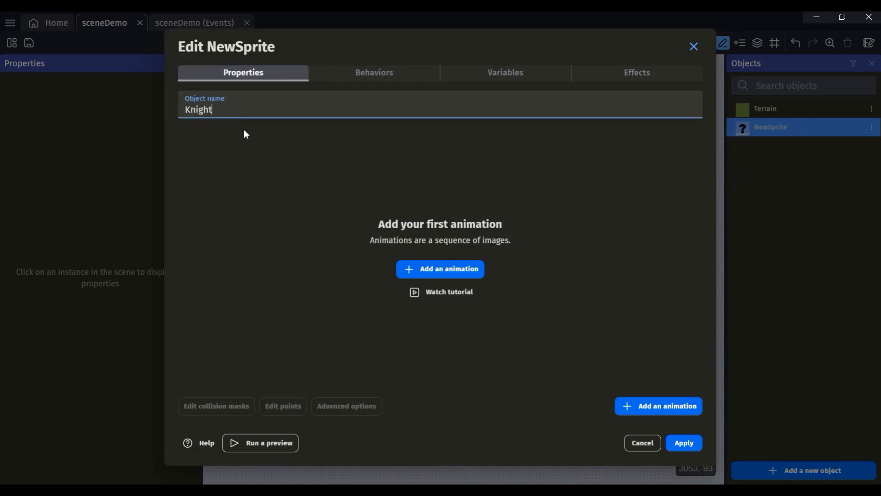
Add a first animation to the Knight sprite and name it Dos
click(437, 271)
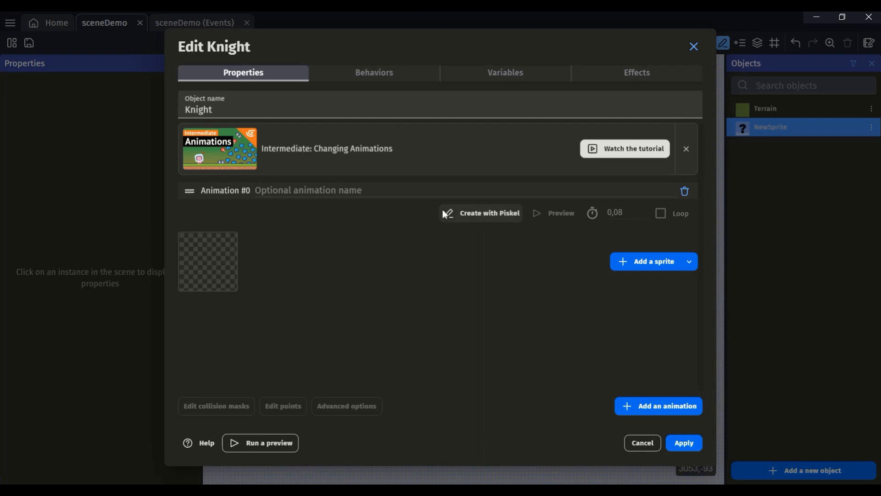
click(295, 190)
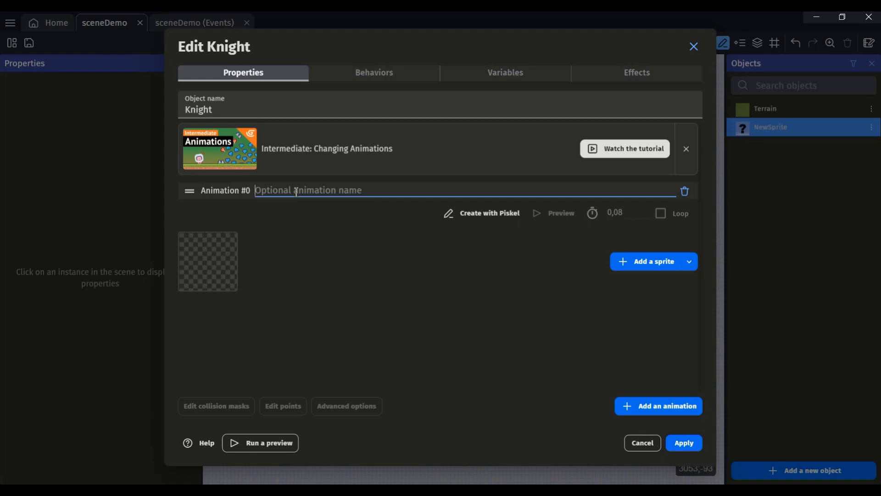
text(Dos)
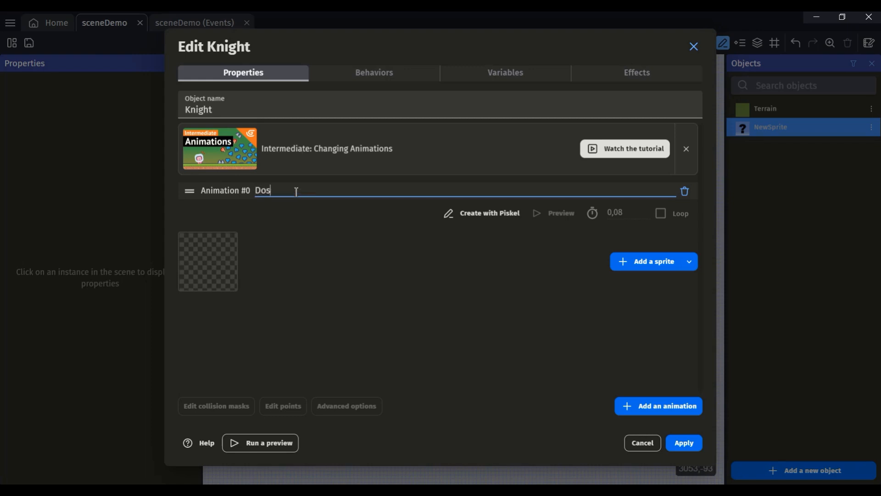
click(526, 272)
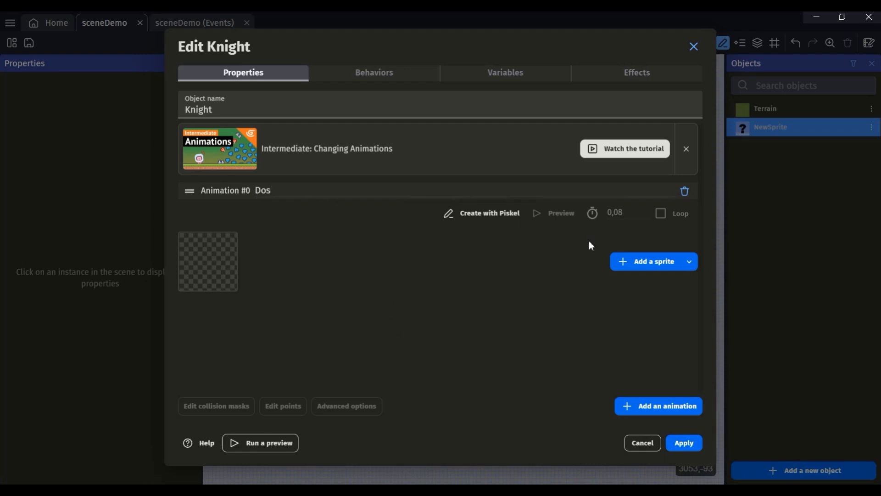
Add all PNG frames from the Guard_Walk_1/Dos folder to the Dos animation, copying them into the project folder
click(663, 266)
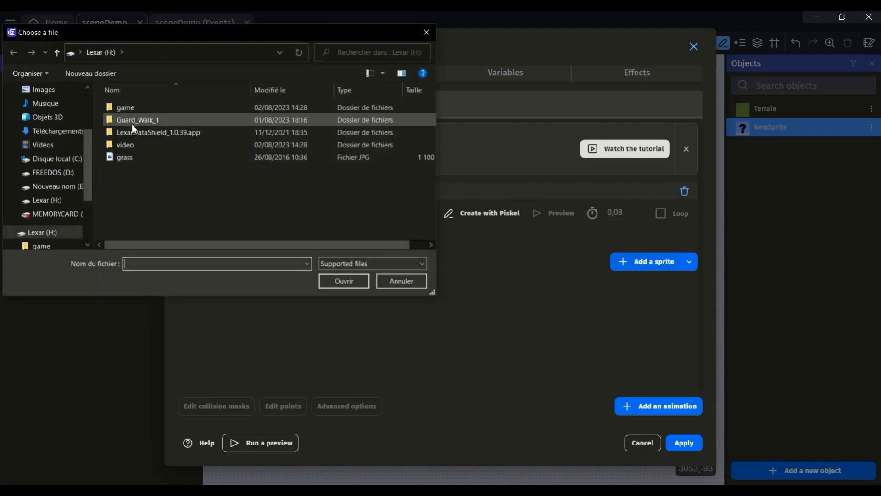
double_click(131, 123)
double_click(120, 111)
click(147, 107)
key(ctrl+a)
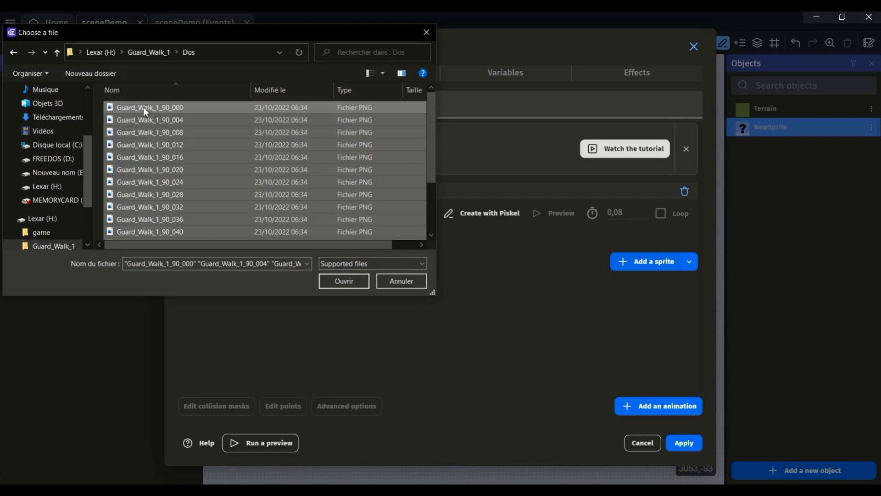
click(348, 279)
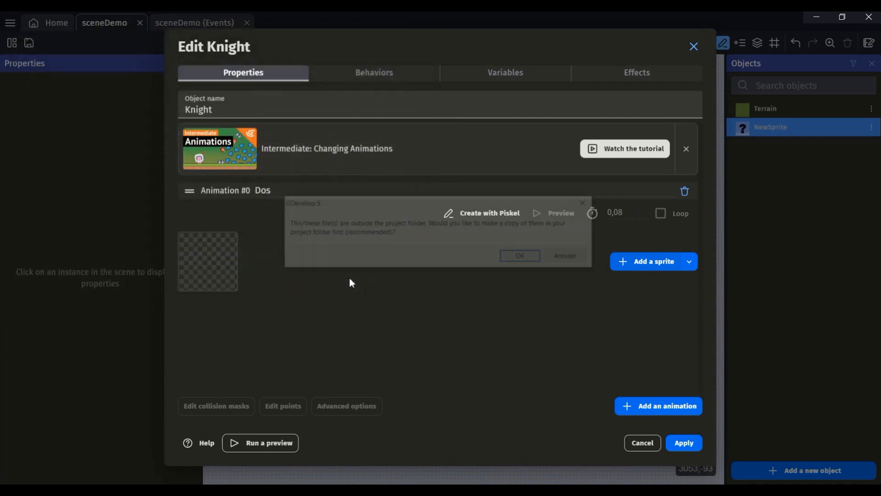
click(521, 255)
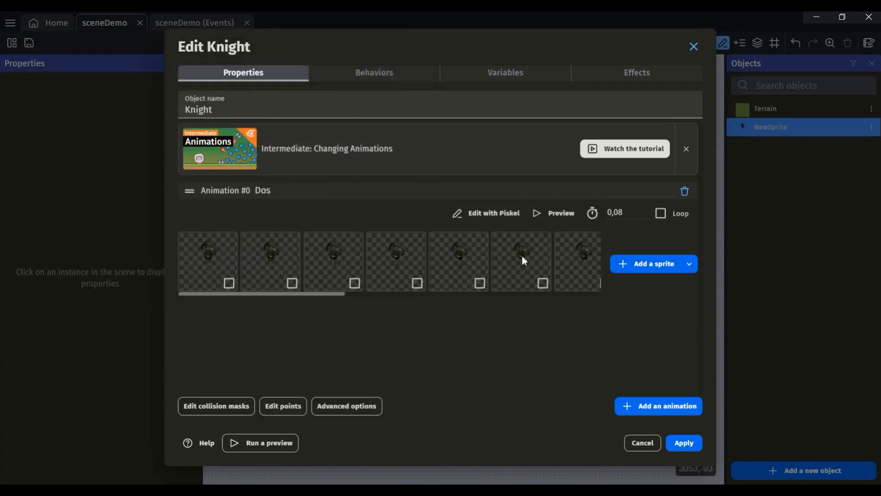
Set the Dos animation's time between frames to 0.05, make it loop and preview it
click(626, 212)
key(BackSpace)
text(5)
click(661, 213)
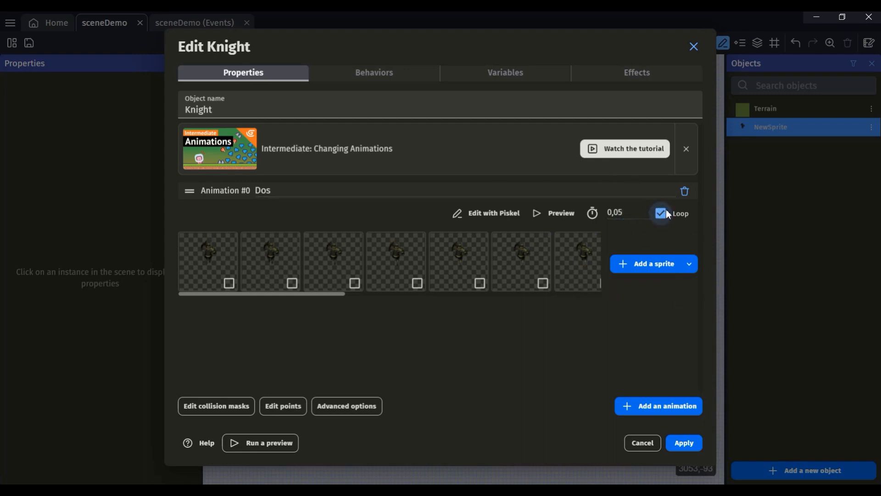
click(549, 214)
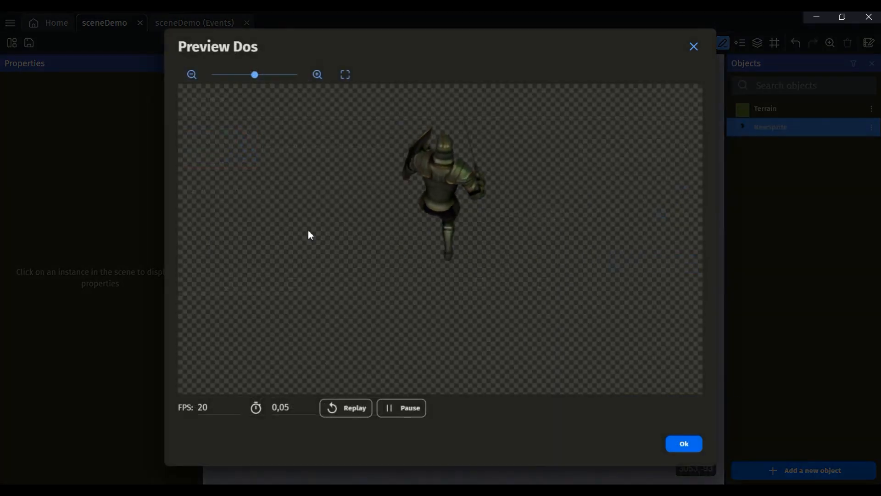
click(693, 47)
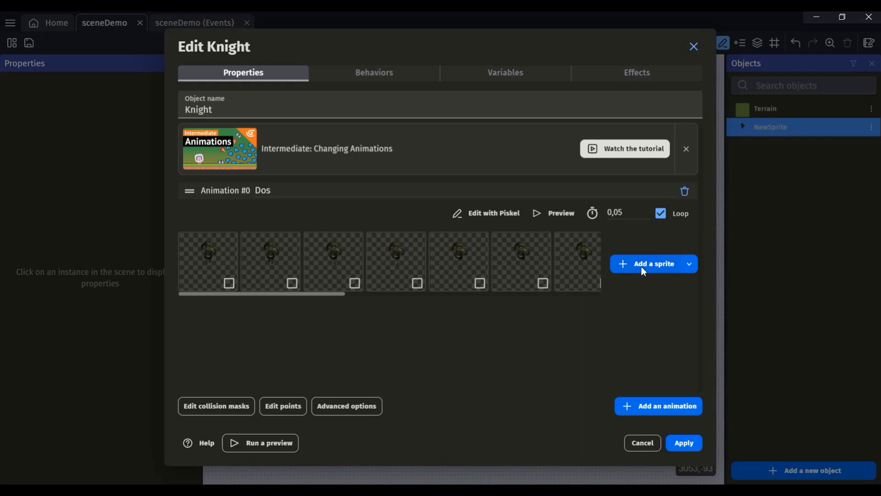
Add a second animation to the Knight sprite and name it Dos_droite
click(658, 405)
click(316, 280)
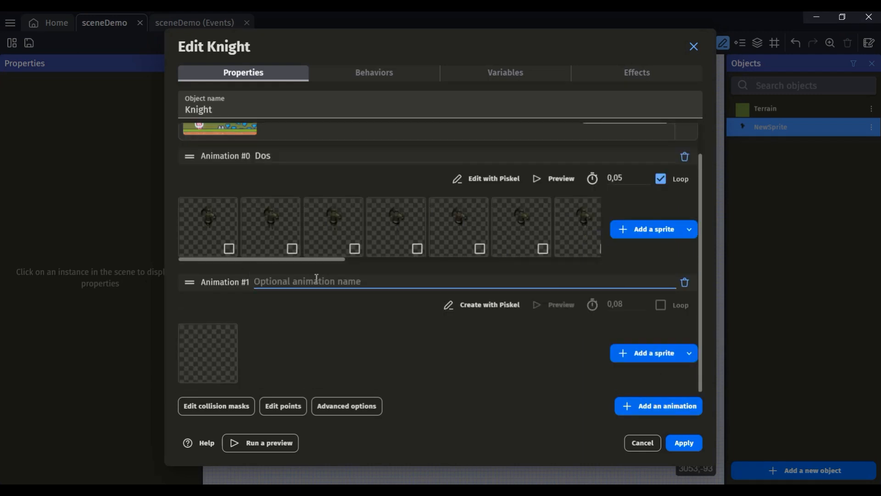
text(Dos)
text(_droite)
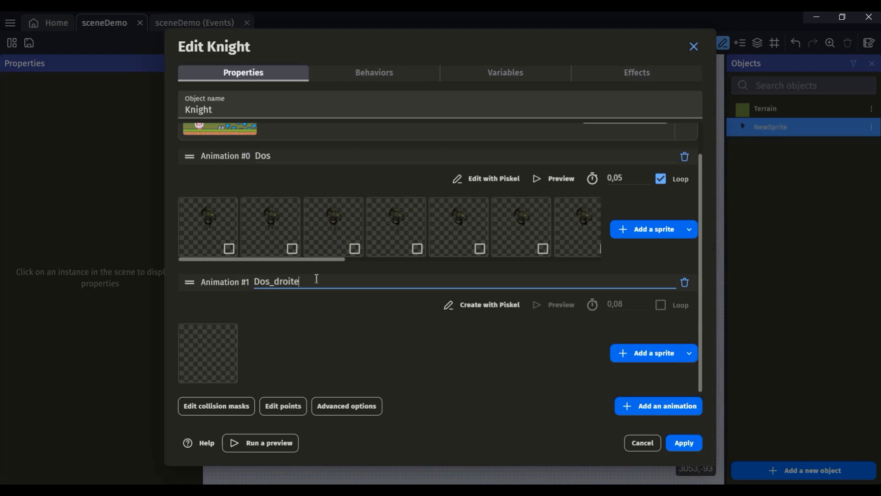
click(305, 339)
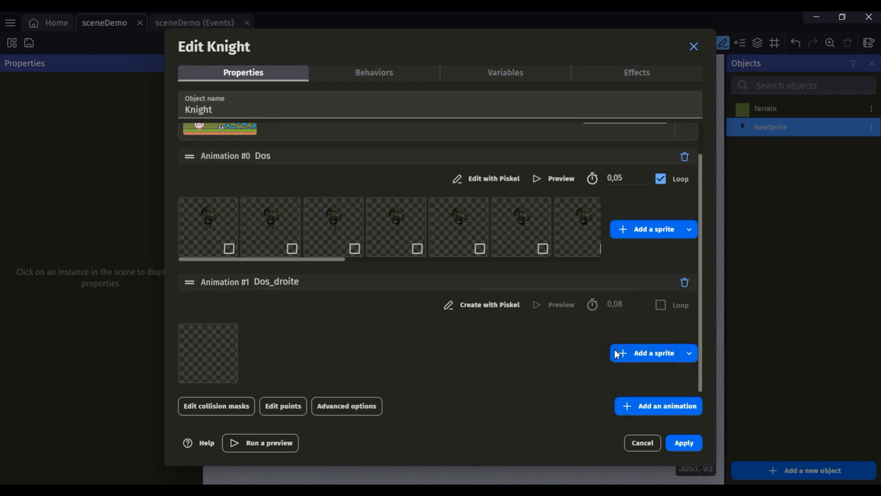
Add all PNG frames from the Guard_Walk_1/Dos_droite folder to the Dos_droite animation, copying them into the project folder
click(641, 357)
click(148, 52)
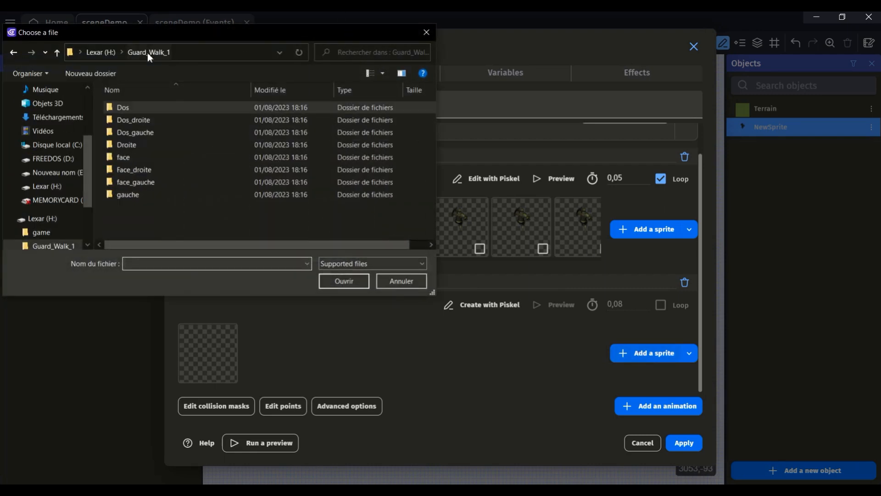
double_click(153, 118)
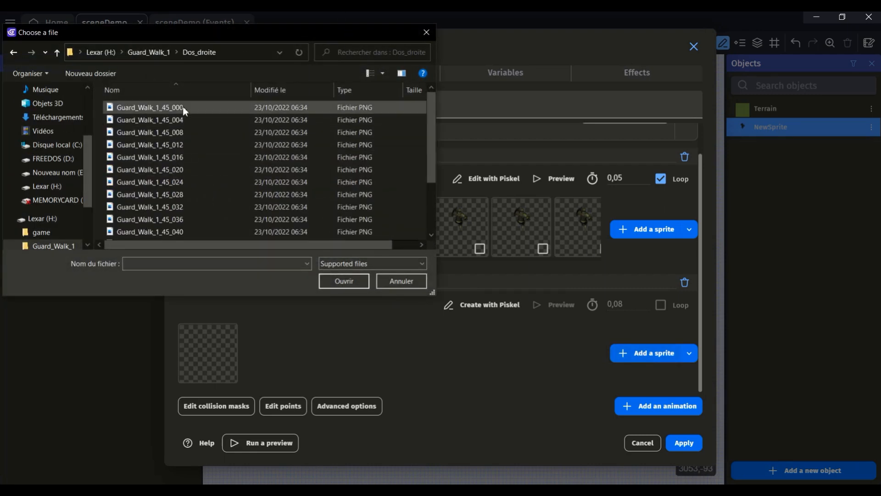
click(183, 107)
scroll(197, 183, down, 3)
shift+click(178, 238)
click(344, 281)
click(513, 258)
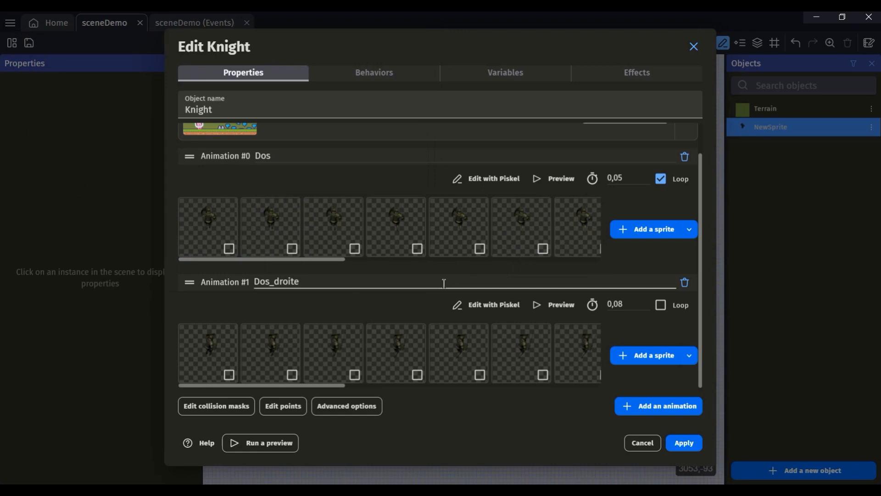
Set the Dos_droite animation's time between frames to 0.05, make it loop and preview it
scroll(448, 281, down, 1)
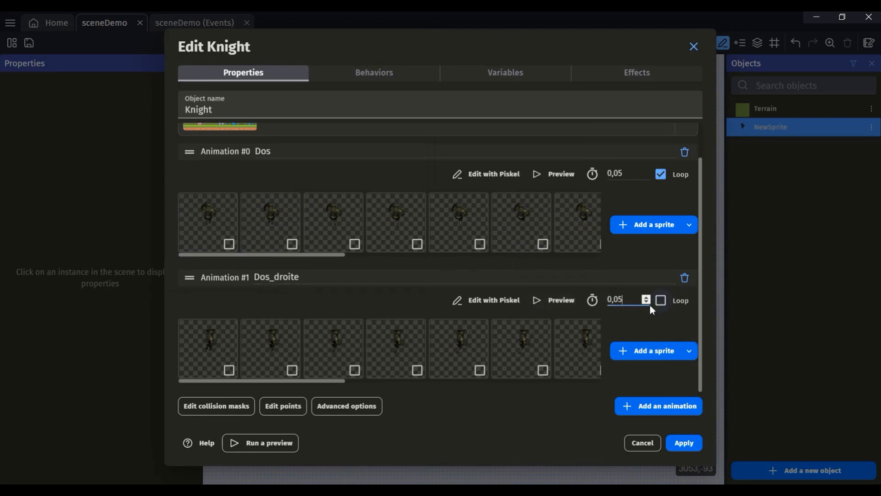
click(661, 301)
click(544, 301)
click(692, 45)
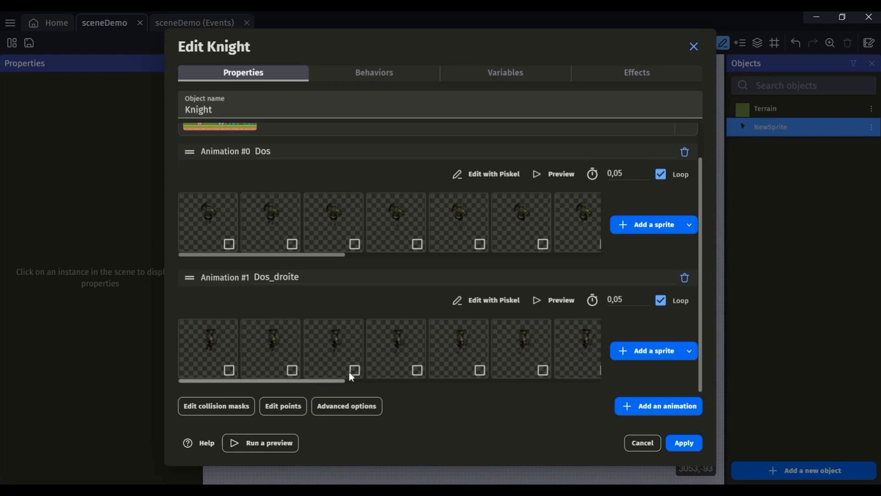
Add a third animation to the Knight sprite and name it Droite
click(661, 405)
click(293, 285)
text(Droite)
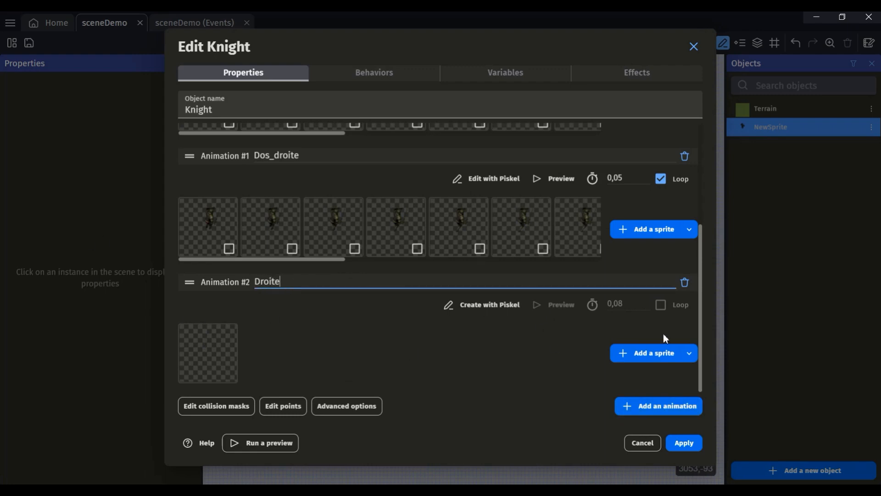
Add all PNG frames from the Guard_Walk_1/Droite folder to the Droite animation, copying them into the project folder
click(653, 353)
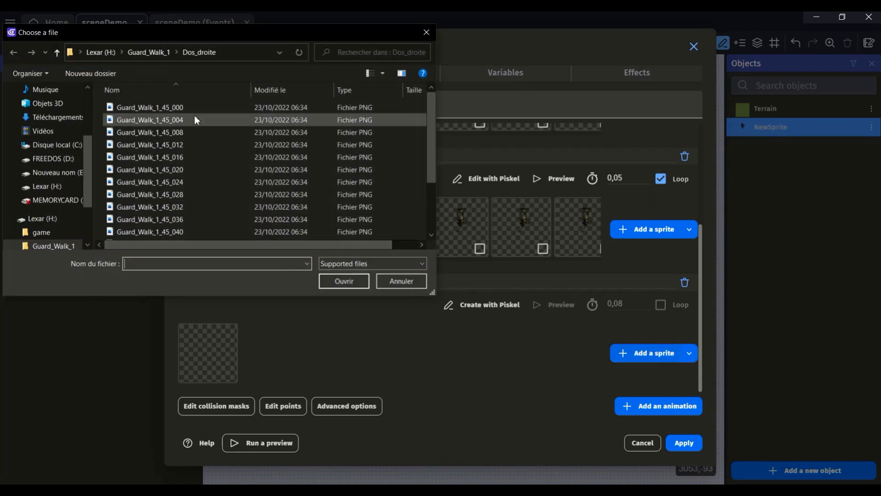
click(134, 52)
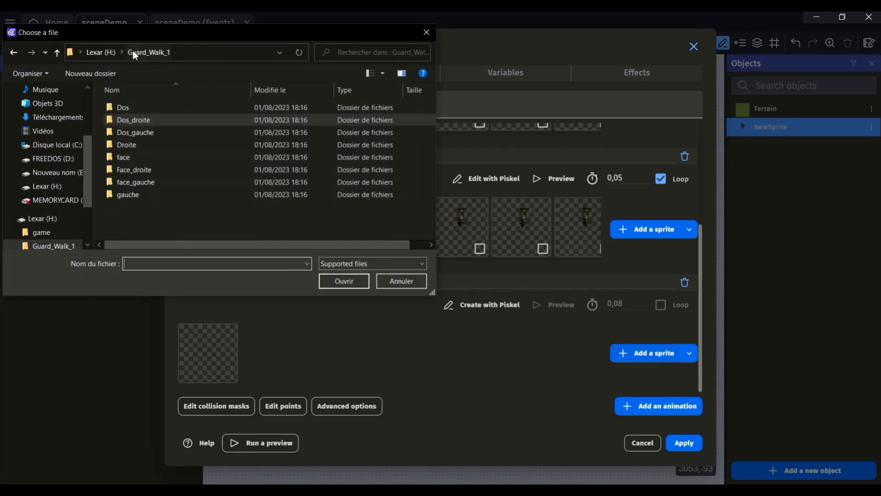
double_click(131, 144)
click(128, 111)
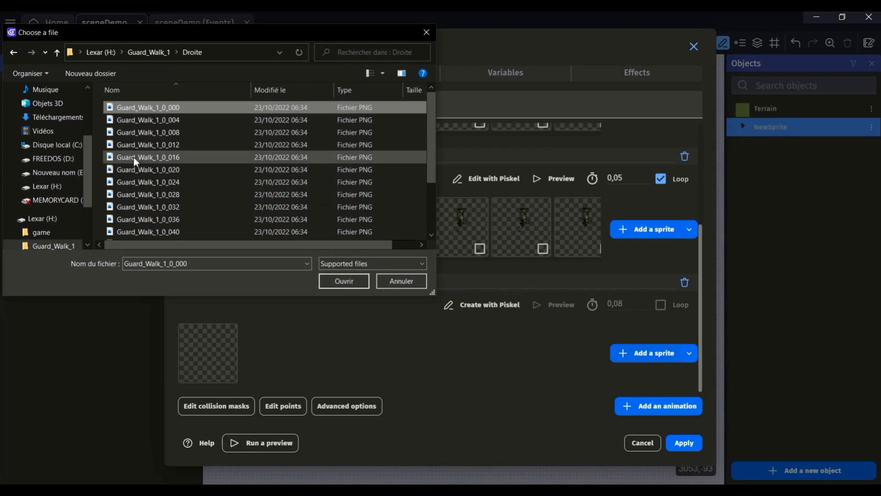
key(ctrl+a)
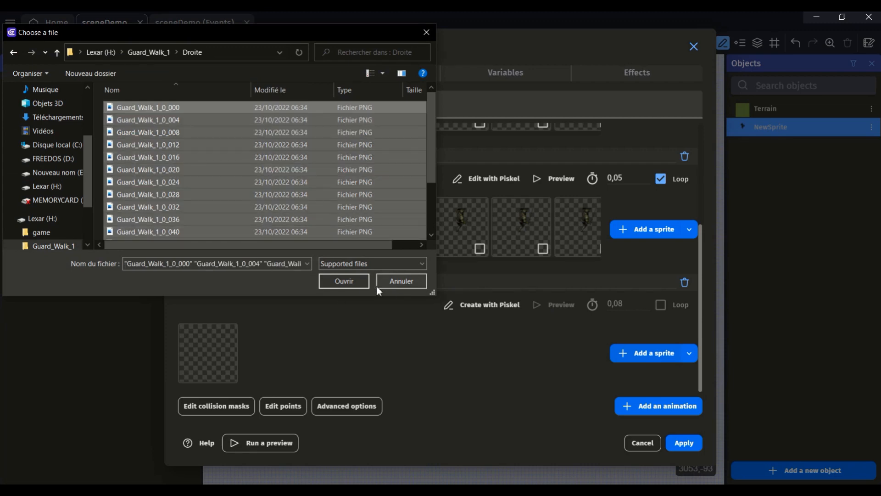
click(343, 281)
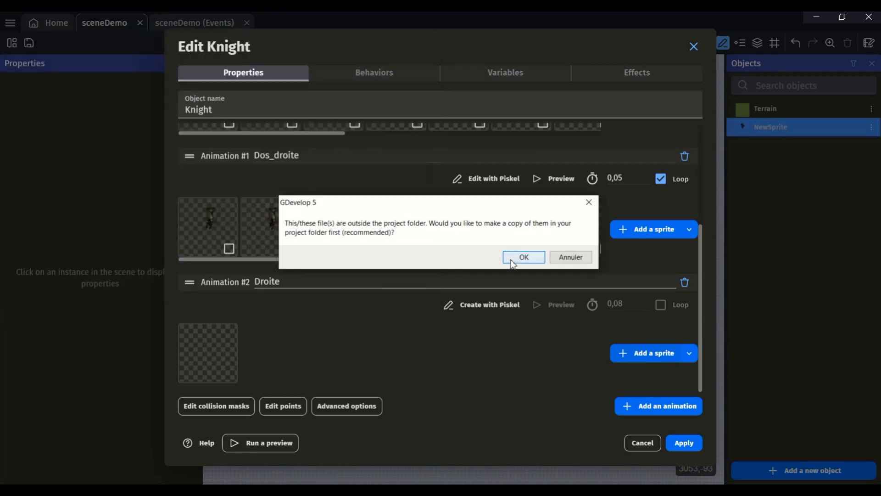
click(510, 260)
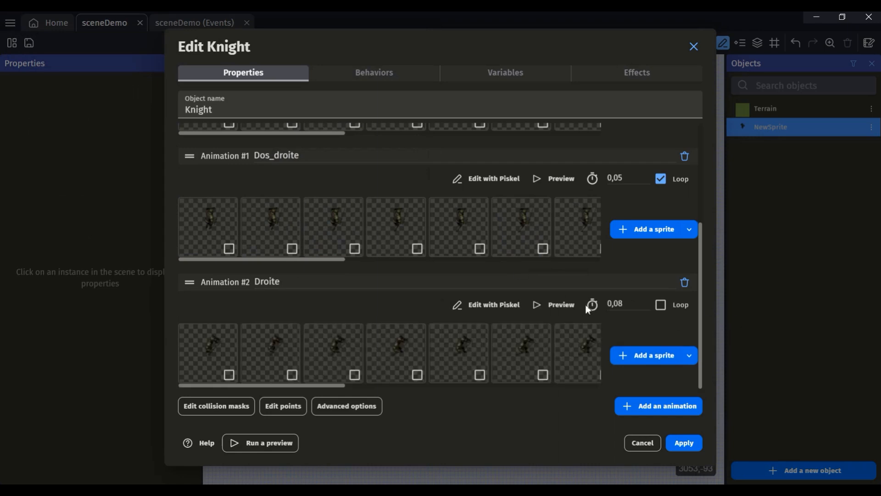
Set the Droite animation's time between frames to 0.05, make it loop and preview it
click(622, 304)
key(BackSpace)
text(5)
click(661, 305)
click(562, 306)
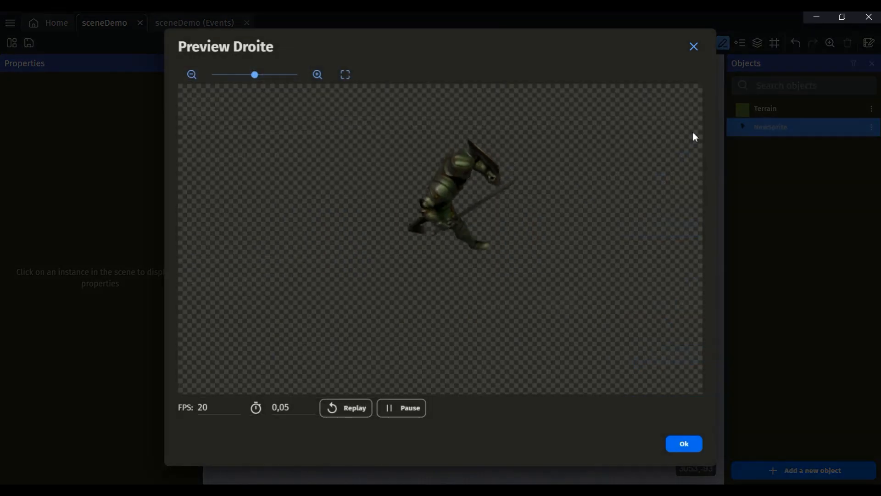
click(692, 45)
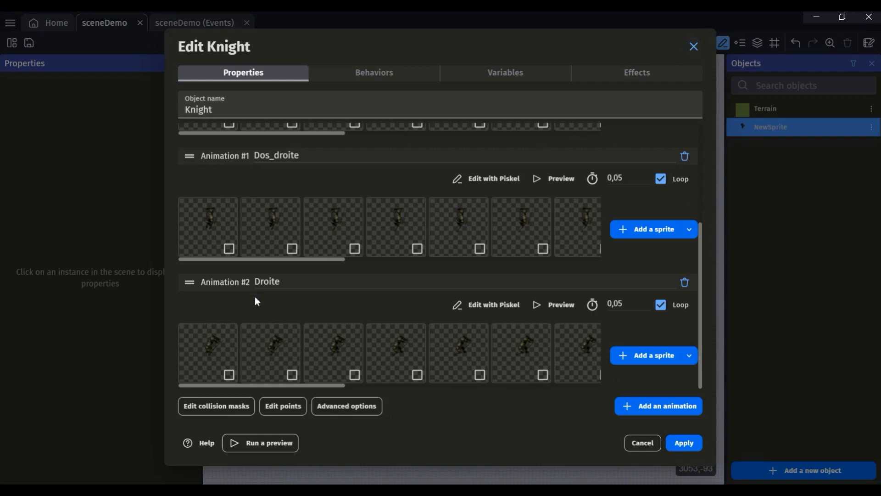
Examine the Knight sprite's collision mask settings on the first frame of the Dos animation
scroll(285, 362, down, 1)
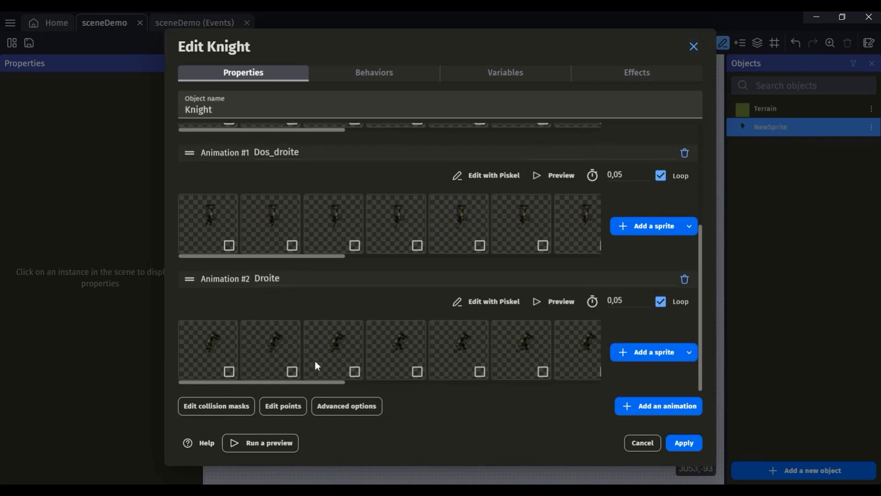
click(222, 406)
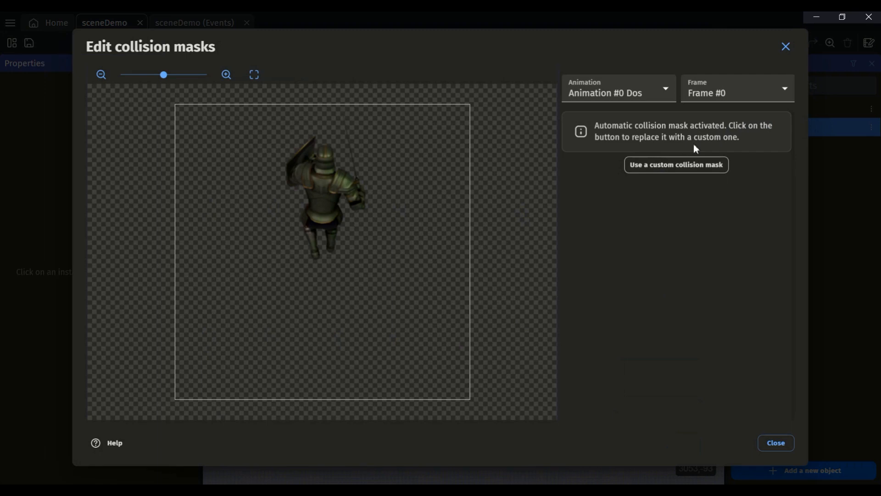
click(785, 47)
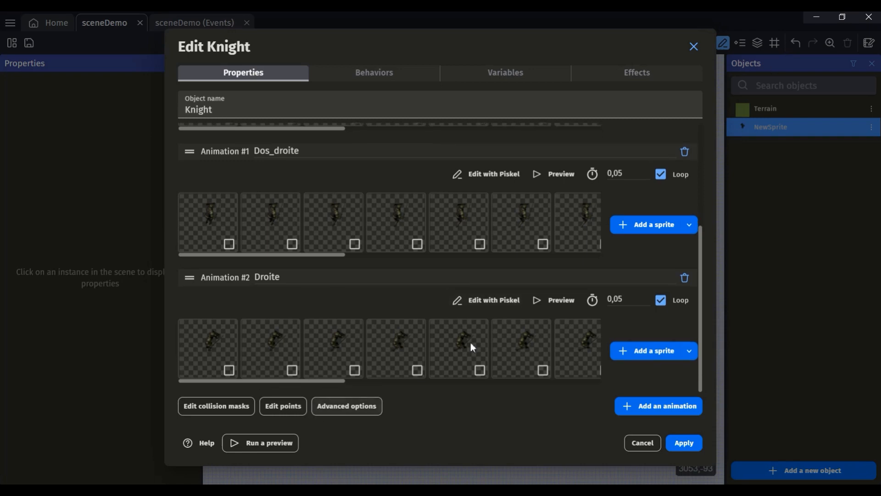
Add a fourth animation to the Knight sprite and name it FaceDroite
click(646, 406)
click(305, 284)
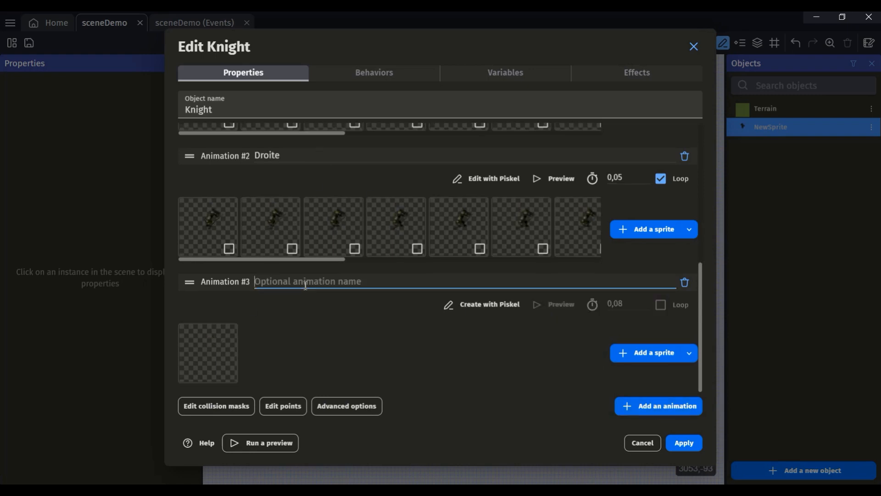
text(Face)
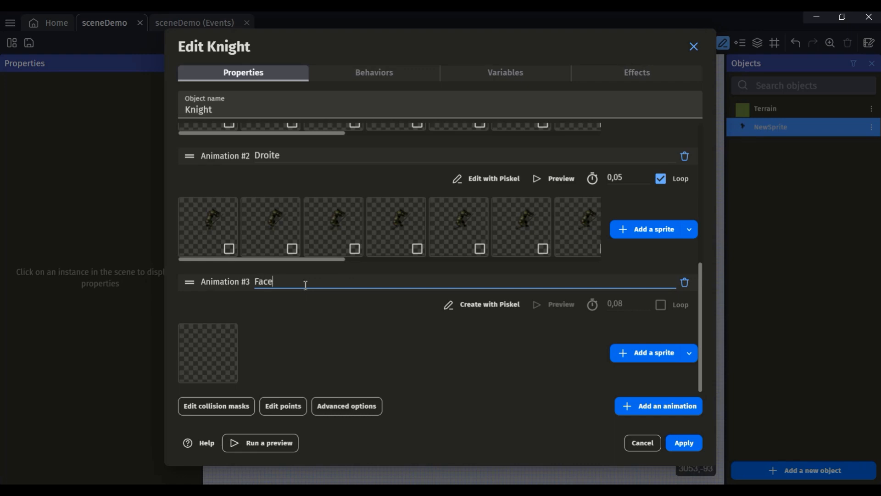
text(Droite)
Add all PNG frames from the Guard_Walk_1/Face_droite folder to the FaceDroite animation, copying them into the project folder
click(665, 357)
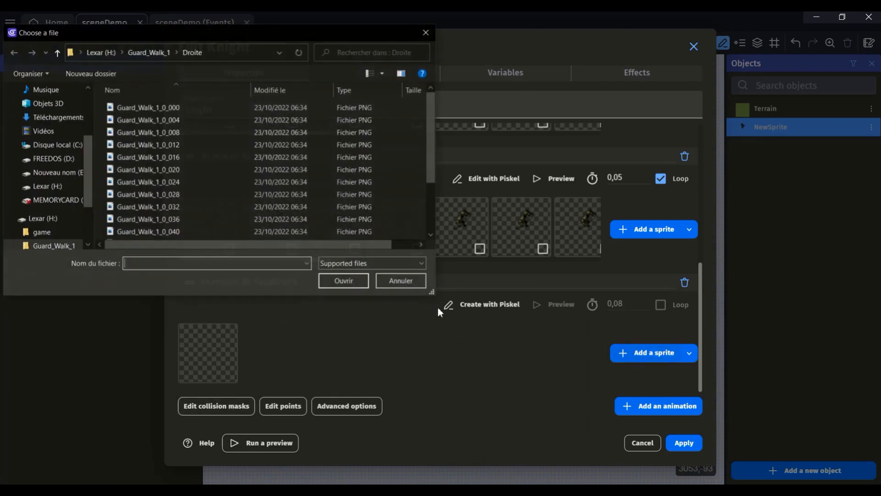
click(155, 51)
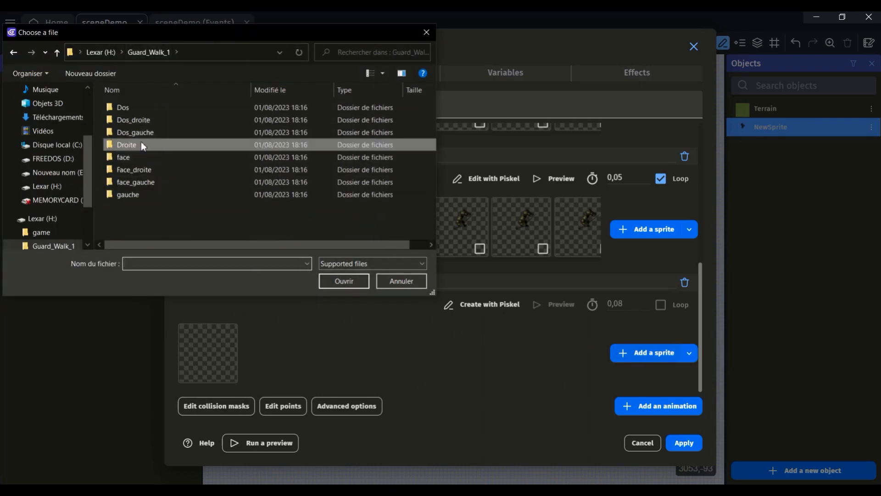
double_click(136, 166)
click(154, 110)
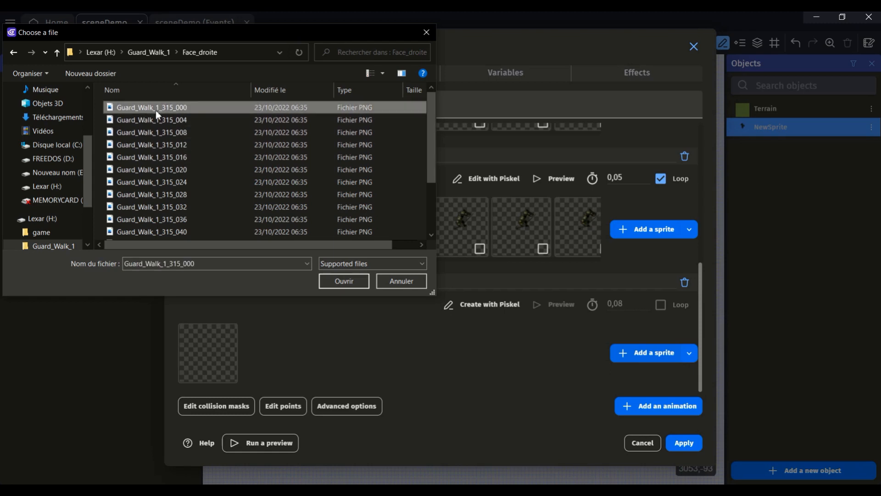
key(ctrl+a)
click(352, 283)
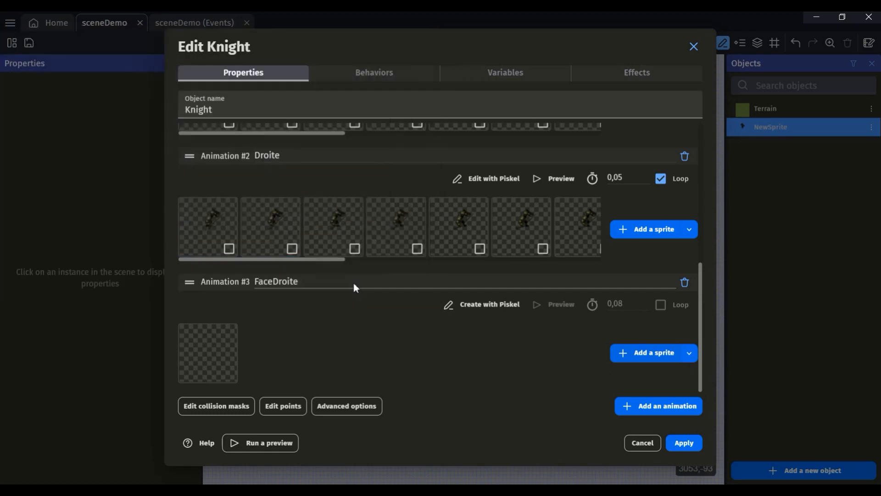
click(523, 257)
Set the FaceDroite animation's time between frames to 0.03 and make it loop
click(635, 307)
key(BackSpace)
text(3)
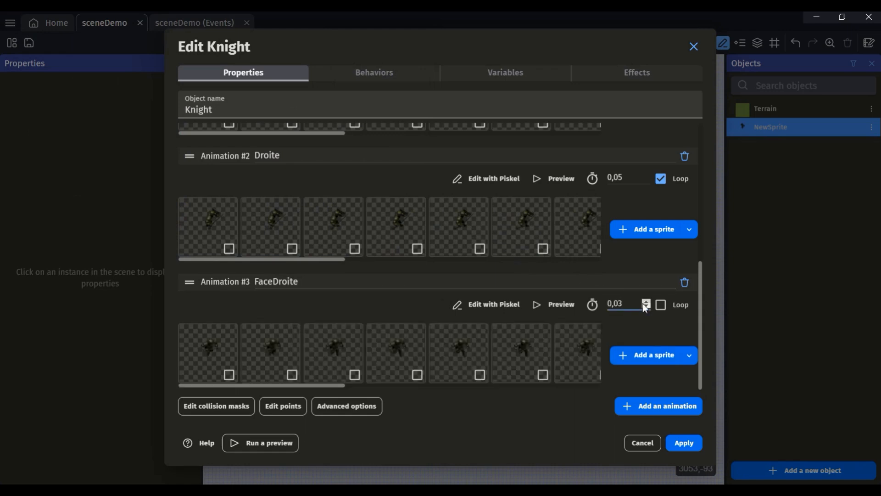
click(663, 307)
Run a preview of the game, close it and review the Knight's animation list
click(258, 443)
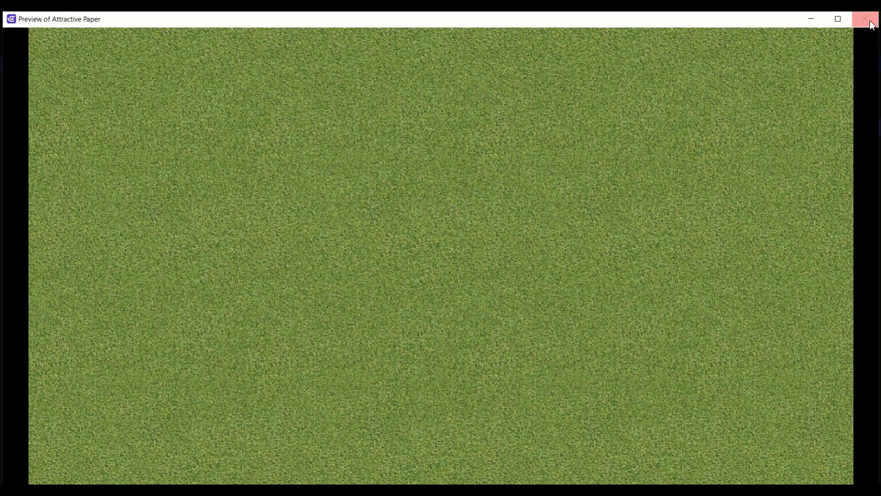
click(866, 18)
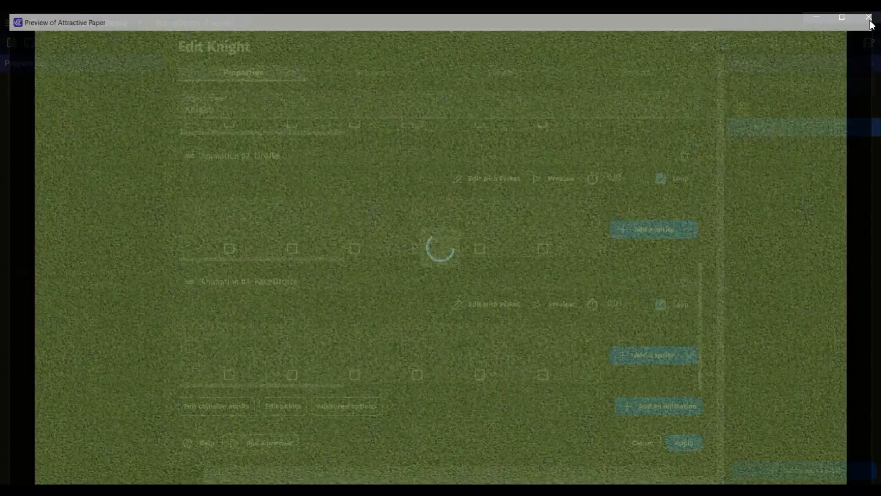
scroll(487, 265, up, 5)
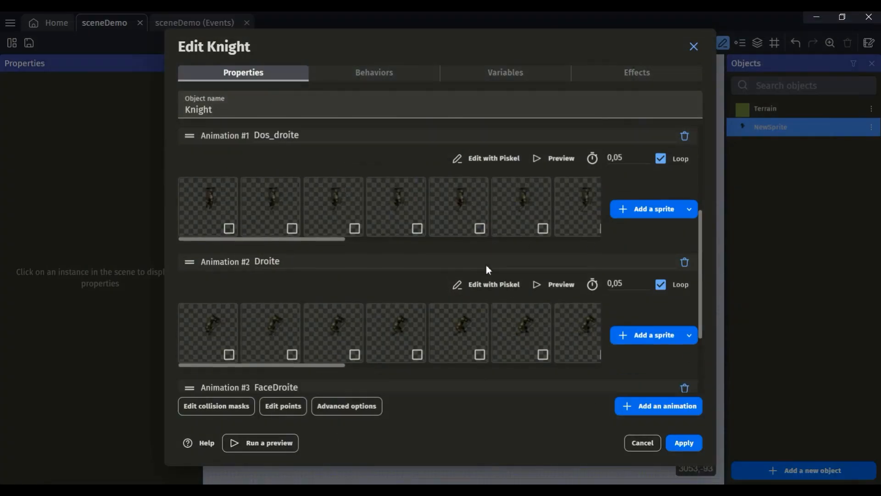
scroll(486, 269, down, 5)
scroll(486, 270, down, 1)
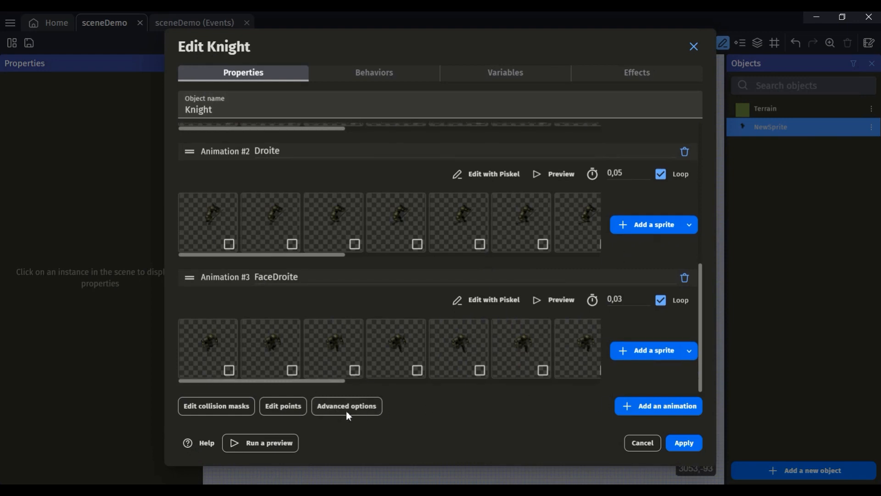
Preview the FaceDroite animation and set its time between frames to 0.05
click(551, 305)
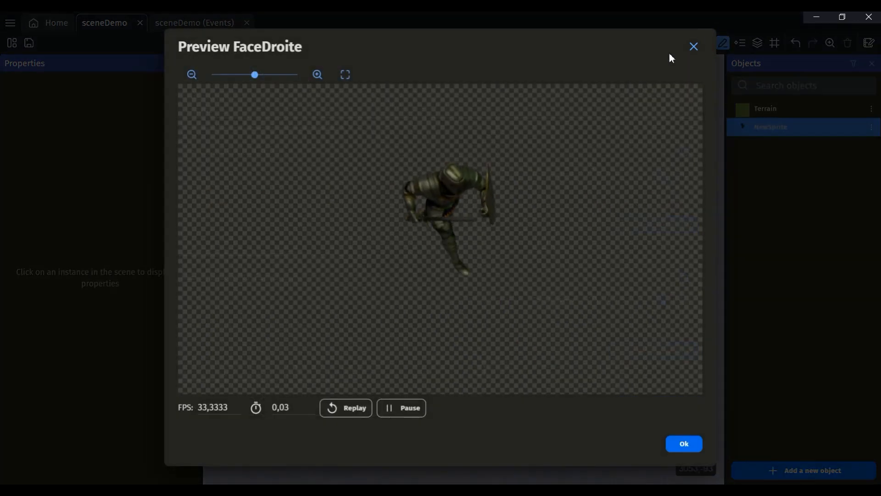
click(693, 43)
click(611, 303)
key(BackSpace)
text(5)
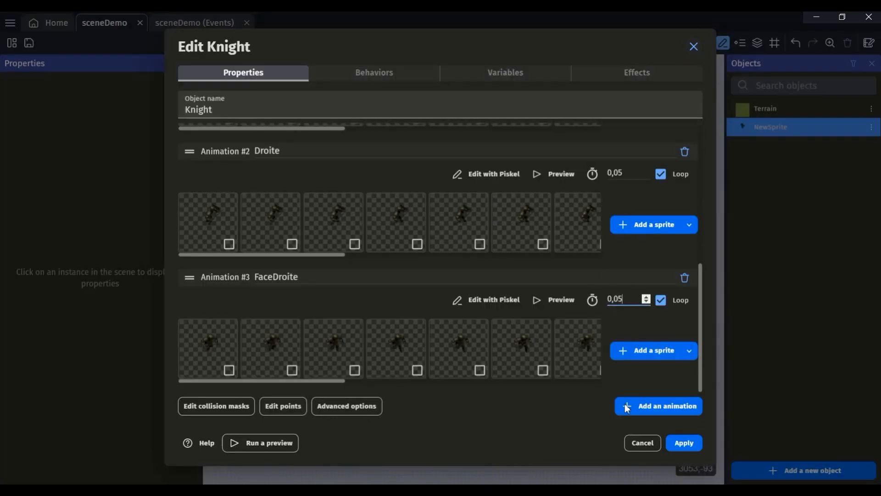
Add a fifth animation to the Knight sprite and name it Face
click(641, 409)
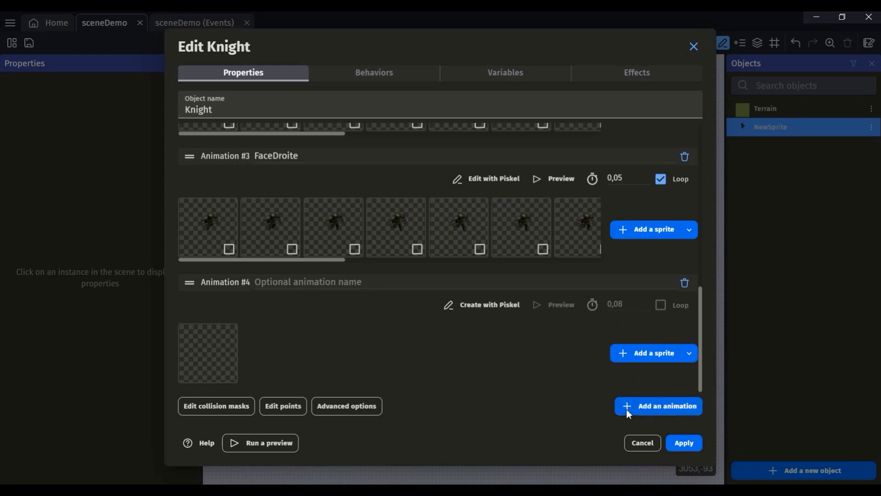
click(279, 282)
text(Fac)
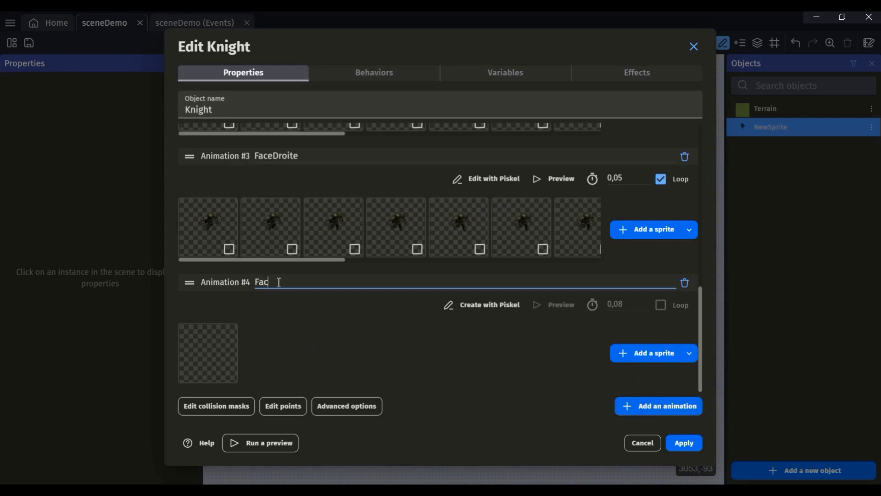
text(e)
click(297, 335)
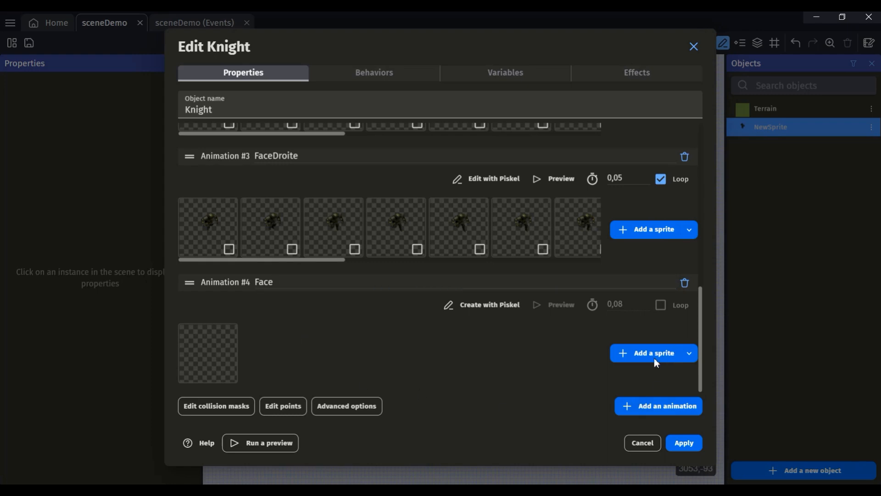
Add all PNG frames from the Guard_Walk_1/face folder to the Face animation, copying them into the project folder
click(666, 358)
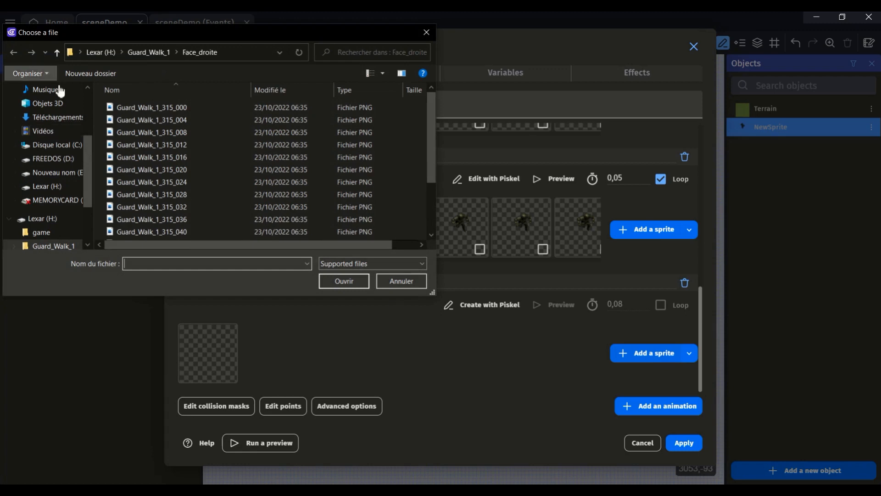
click(134, 55)
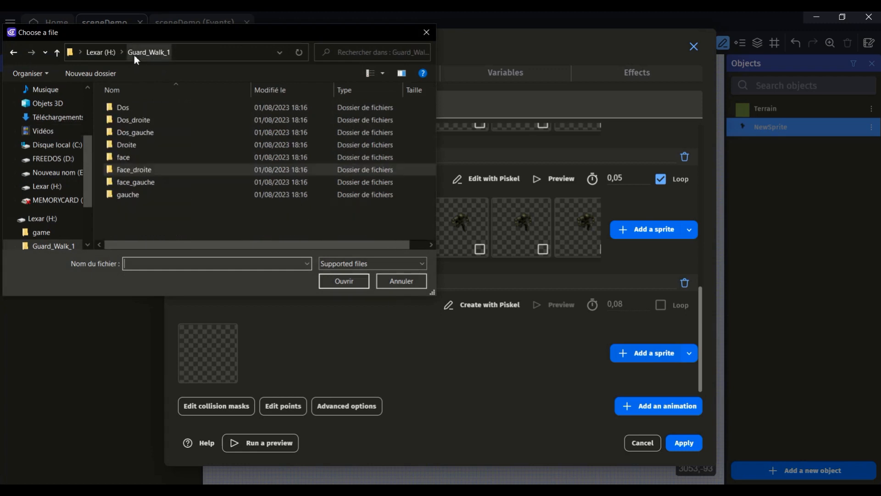
double_click(128, 158)
click(142, 111)
key(ctrl+a)
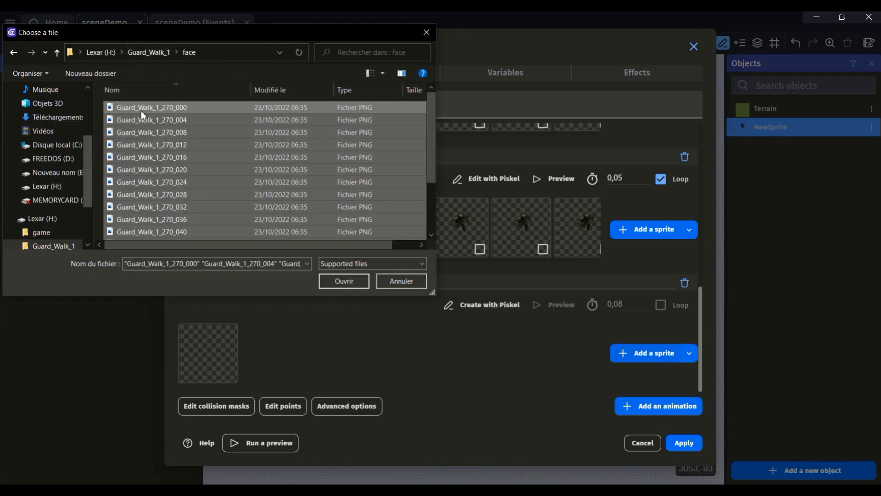
click(351, 281)
click(517, 258)
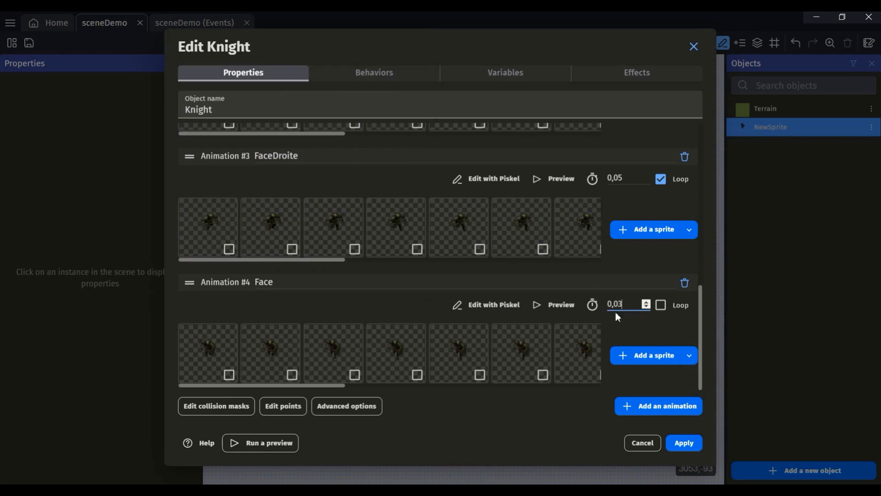
Make the Face animation loop, set its time between frames to 0.05 from its preview and preview it again
click(660, 307)
click(557, 309)
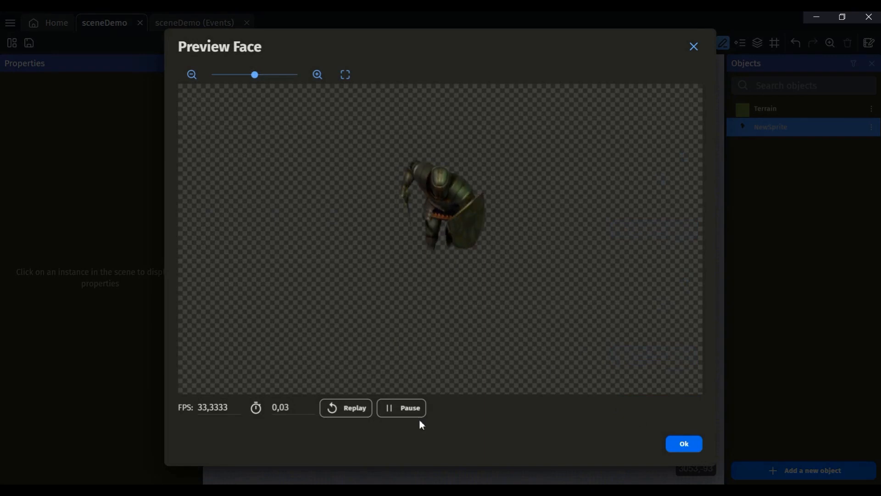
click(282, 408)
key(BackSpace)
text(5)
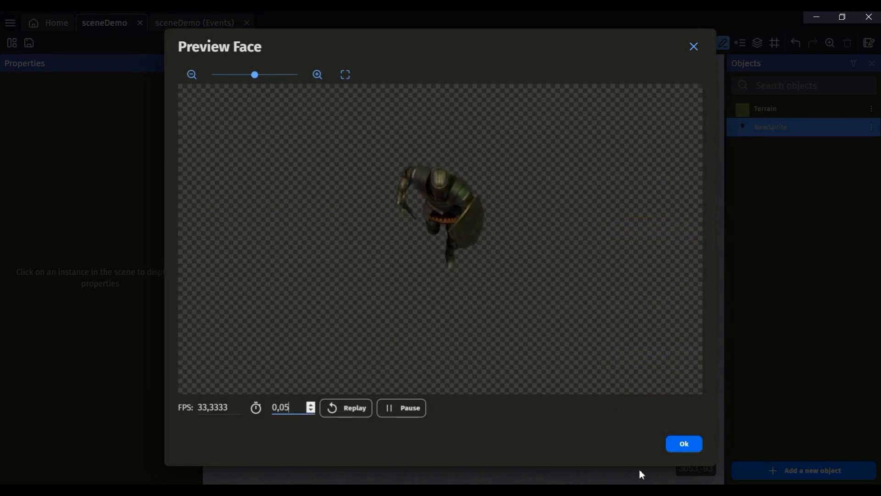
click(678, 449)
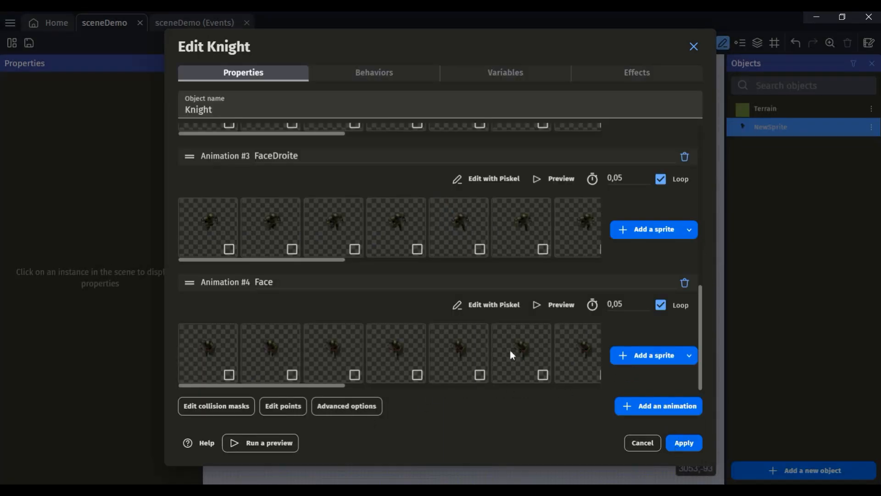
click(561, 305)
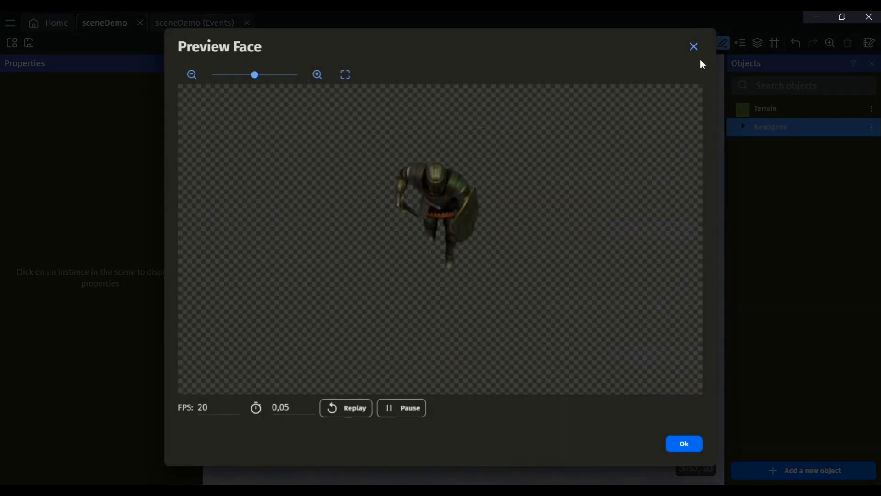
Close the Face preview, add a sixth animation to the Knight sprite and name it FaceGauche
click(693, 46)
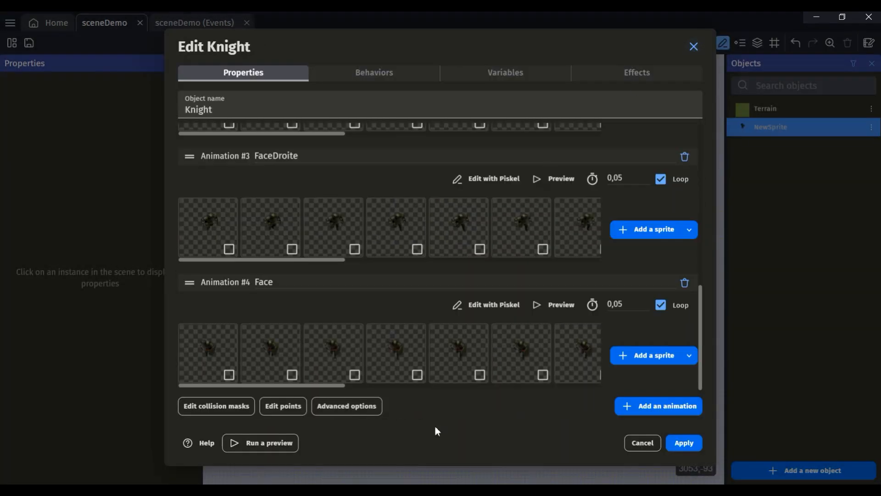
click(661, 408)
click(329, 289)
text(FaceGauche)
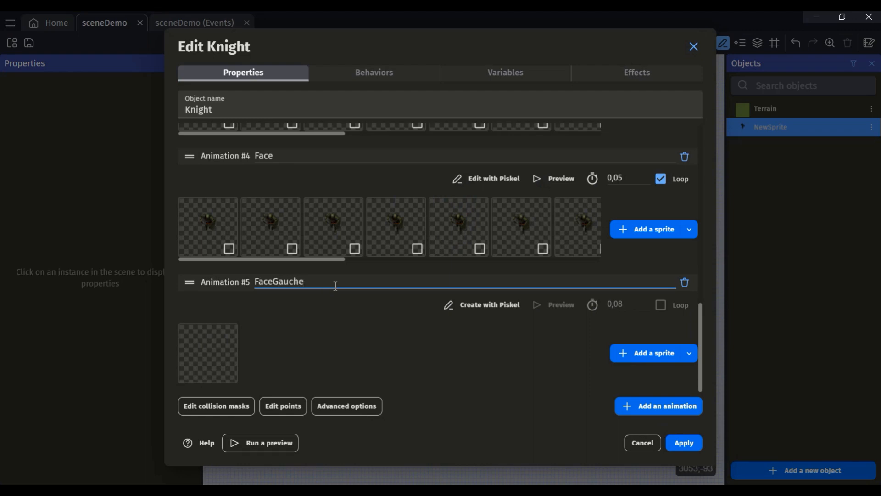
Add all PNG frames from the Guard_Walk_1/face_gauche folder to the FaceGauche animation, copying them into the project folder
click(651, 360)
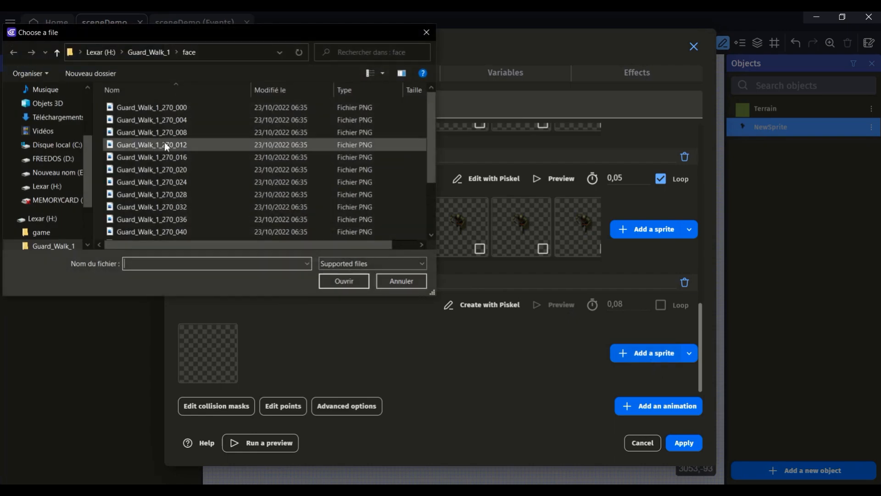
click(150, 51)
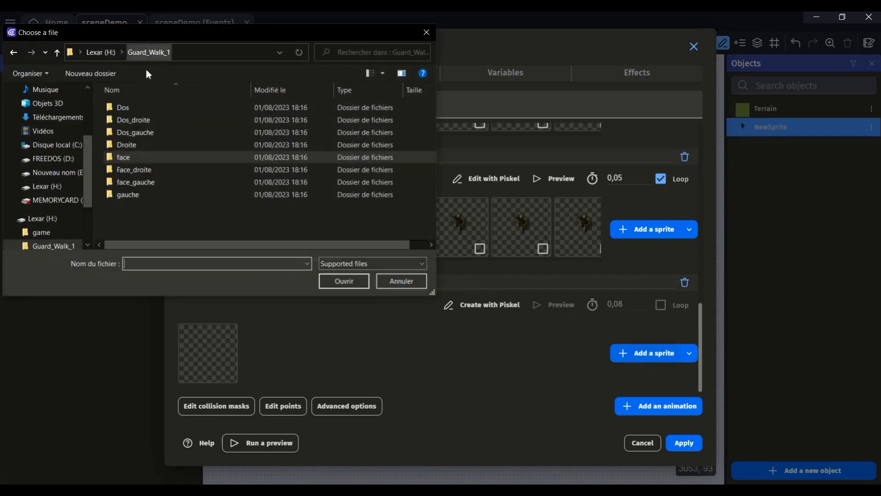
double_click(147, 184)
click(138, 103)
scroll(169, 153, down, 2)
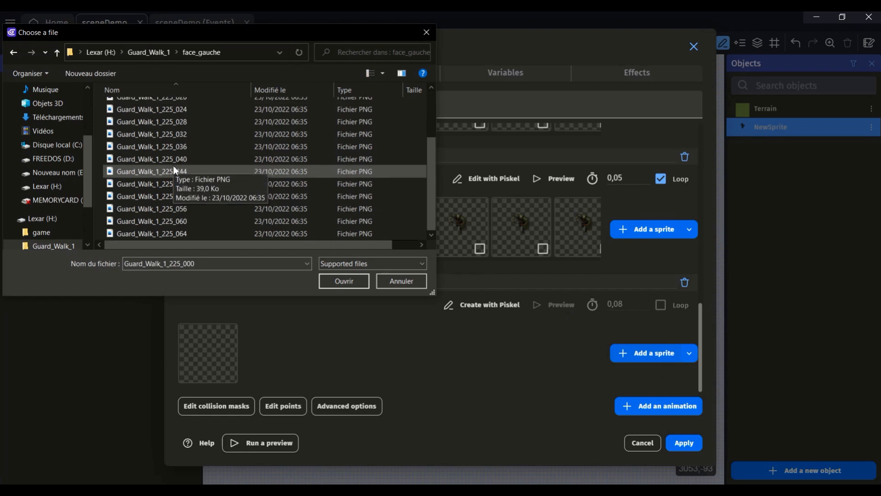
shift+click(178, 233)
click(344, 281)
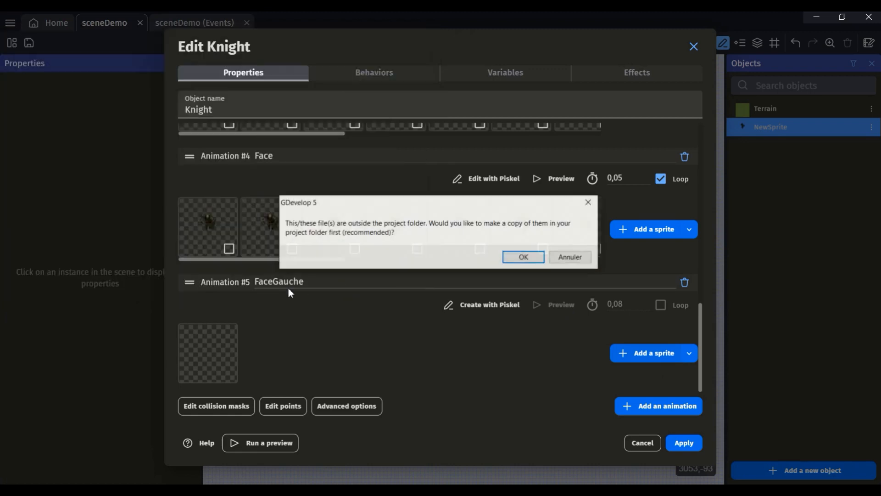
click(522, 257)
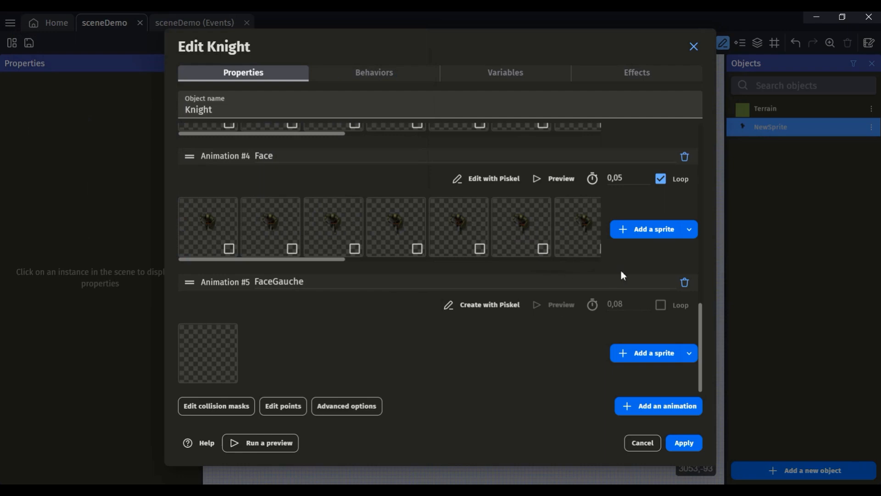
Set the FaceGauche animation's time between frames to 0.05, make it loop and preview it
click(629, 302)
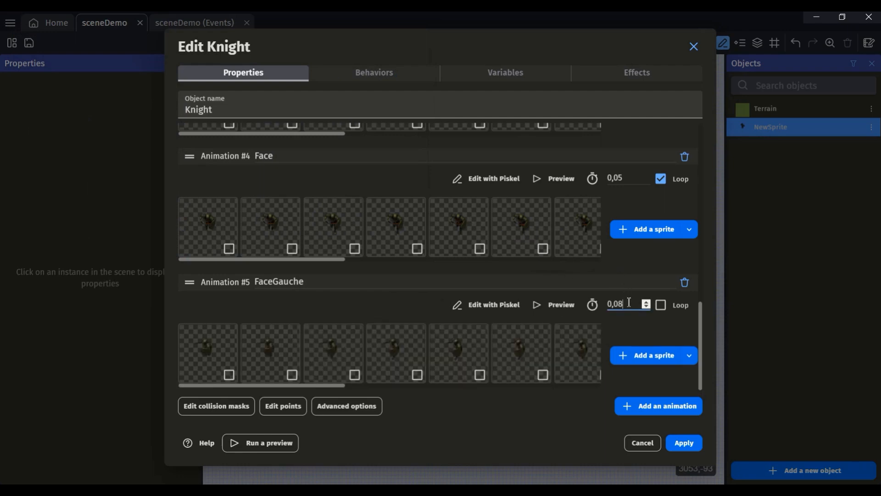
text(5)
click(661, 306)
click(553, 311)
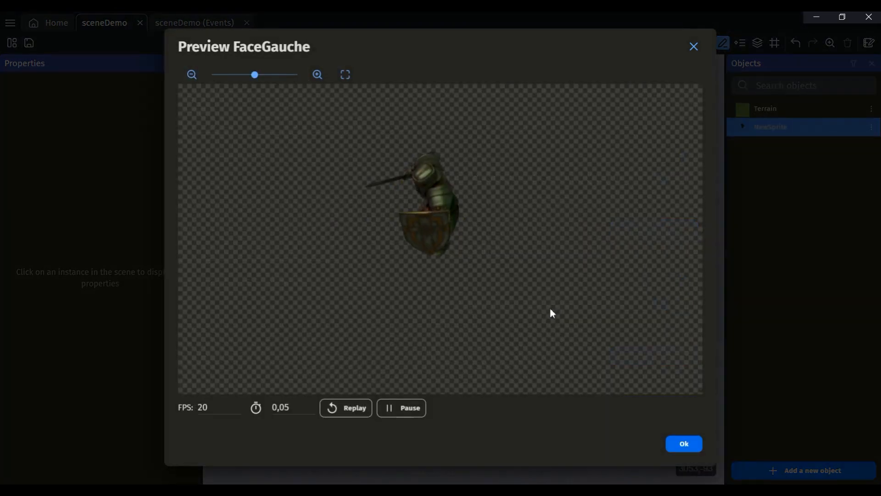
click(696, 49)
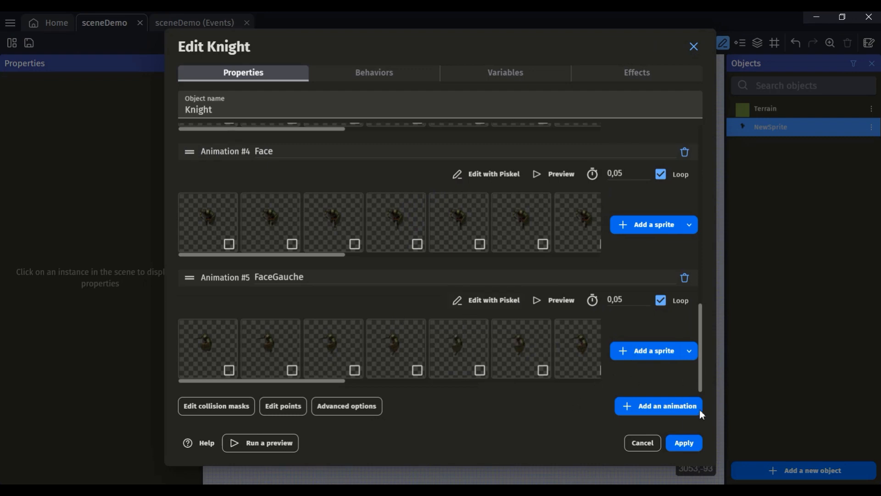
Add a seventh animation to the Knight sprite and name it Gauche
click(673, 406)
click(304, 282)
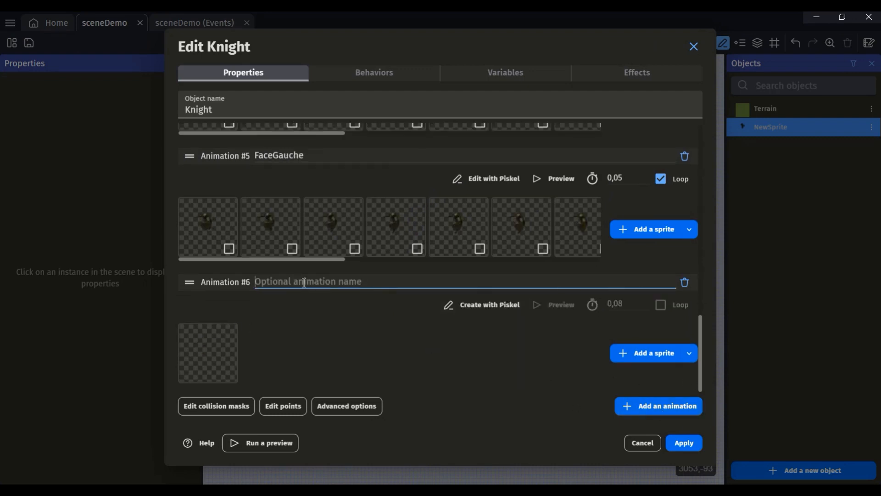
text(Gauche)
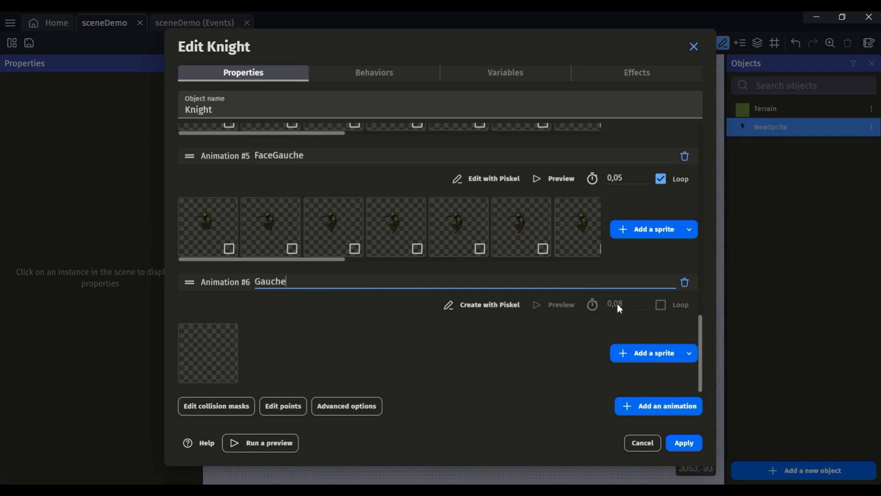
key(Return)
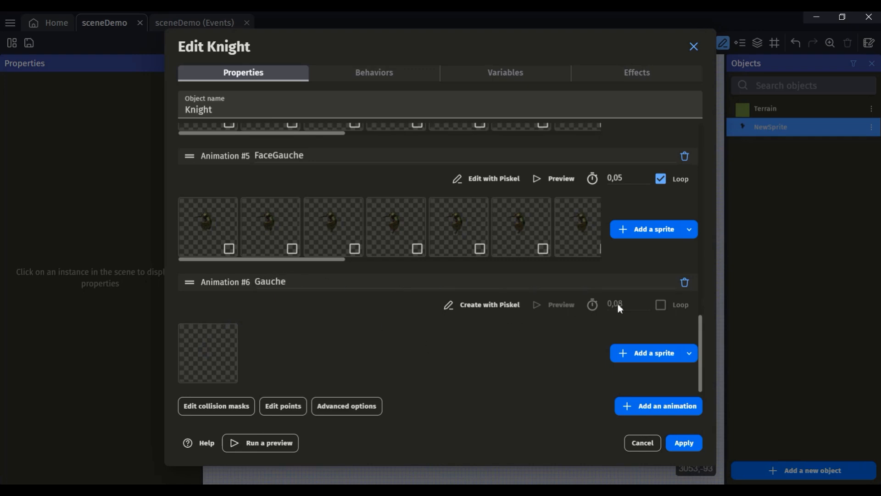
Add all PNG frames from the Guard_Walk_1/gauche folder to the Gauche animation, copying them into the project folder
click(644, 353)
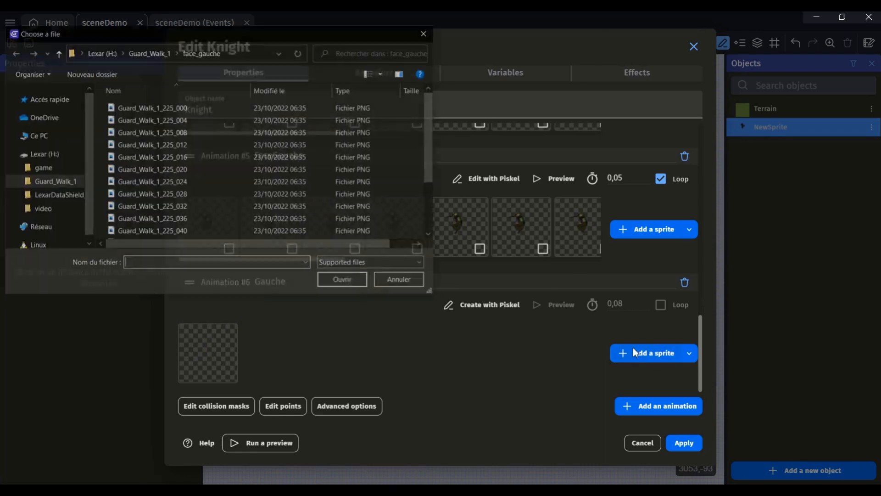
click(150, 52)
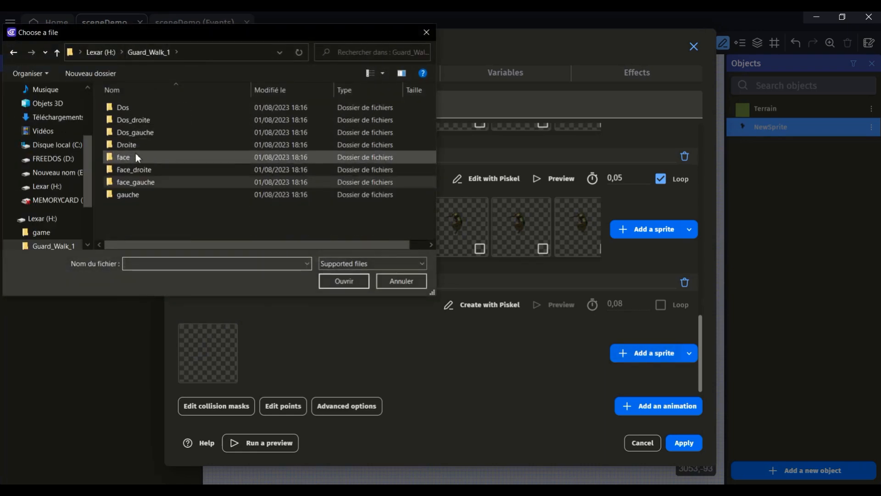
double_click(137, 194)
key(ctrl+a)
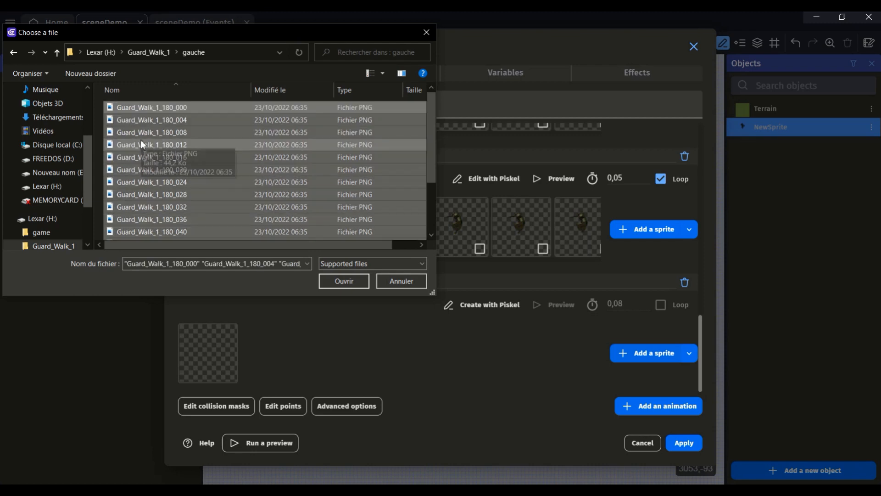
click(333, 282)
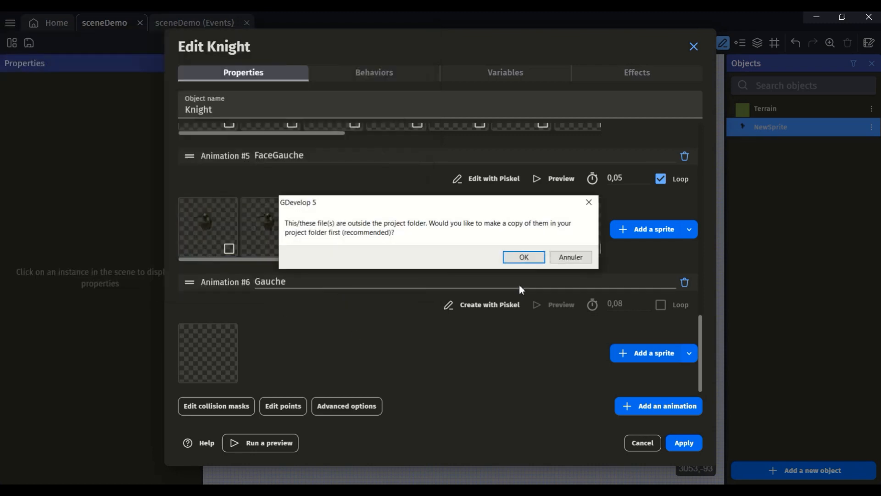
click(524, 255)
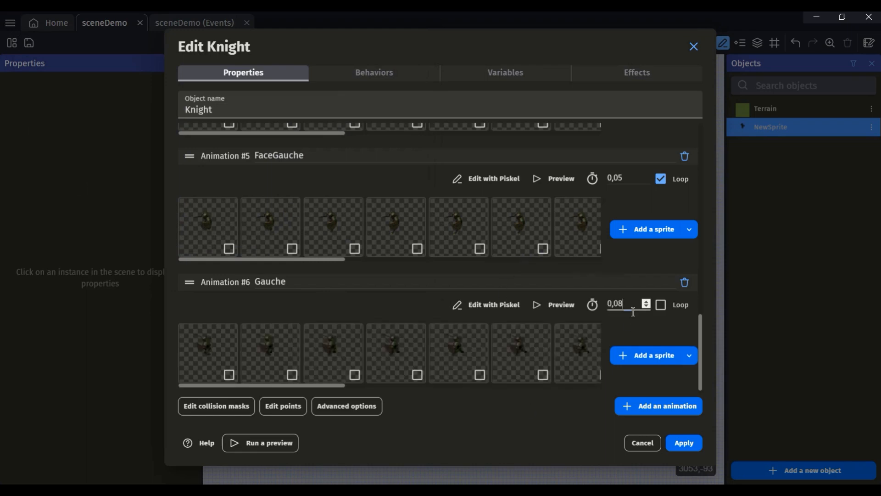
Set the Gauche animation's time between frames to 0.05, make it loop and preview it
click(664, 305)
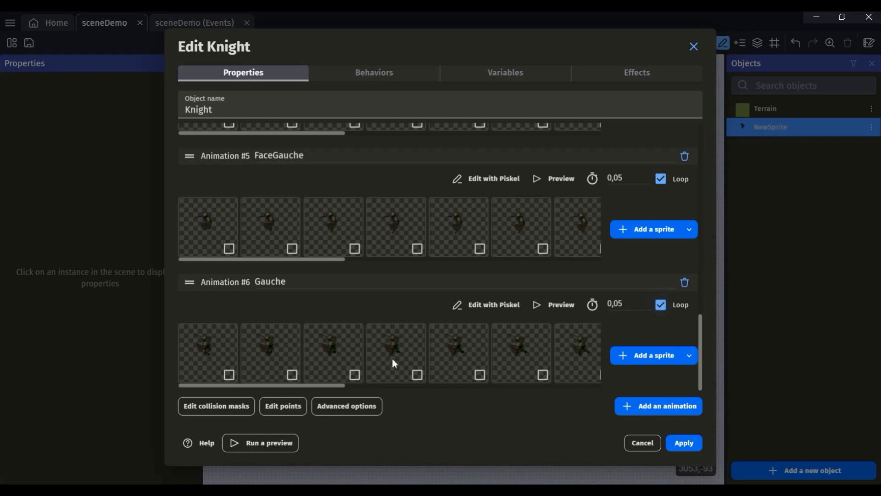
click(539, 306)
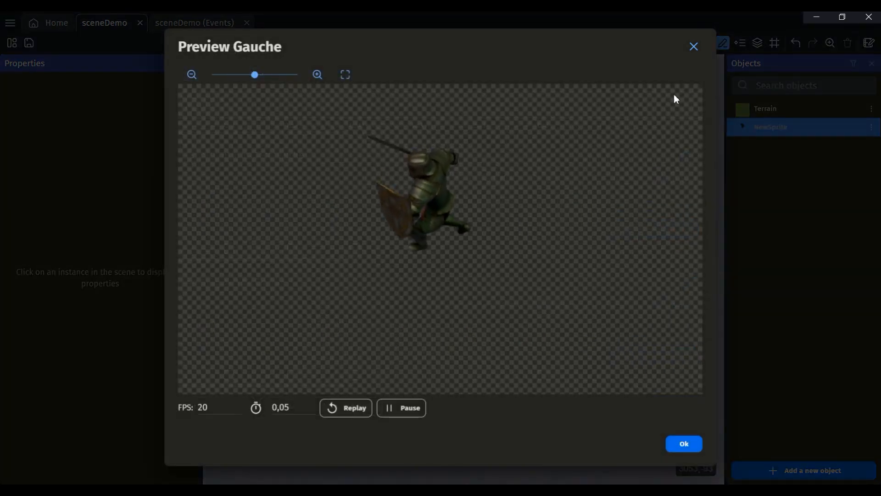
click(697, 46)
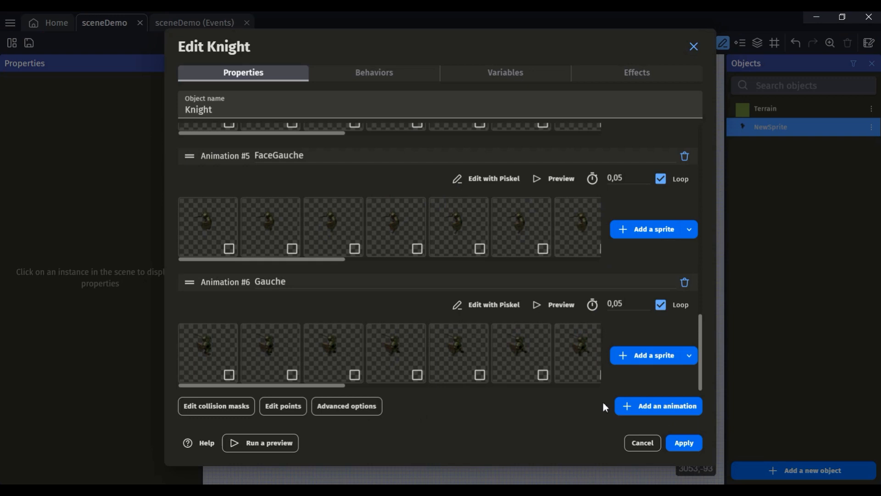
click(659, 407)
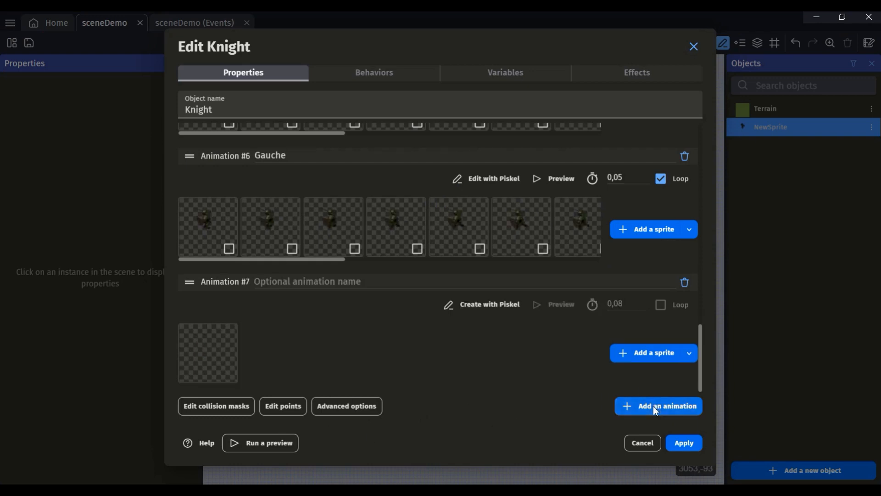
click(306, 282)
text(DosGauche)
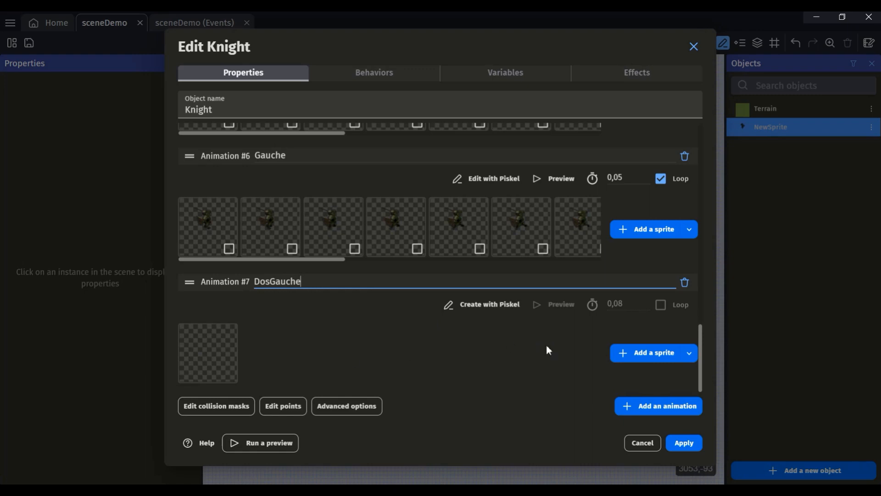
click(659, 353)
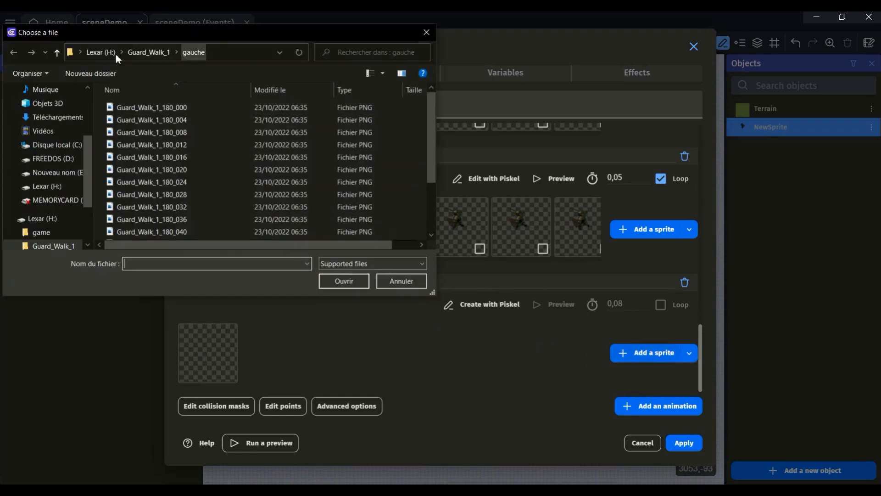
click(131, 51)
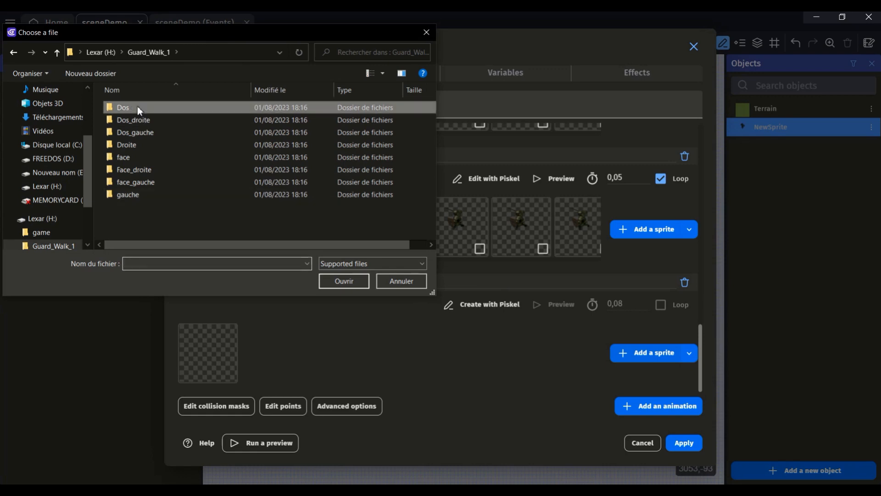
double_click(136, 106)
scroll(159, 138, down, 2)
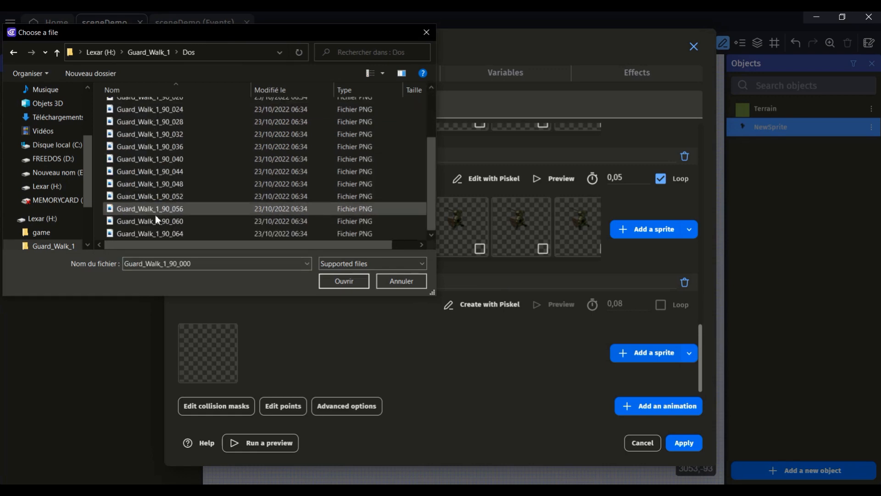
shift+click(154, 234)
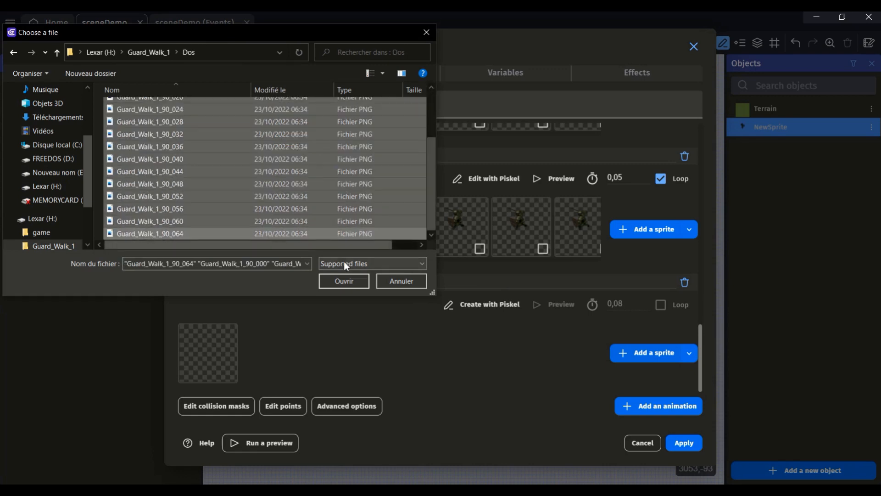
click(344, 279)
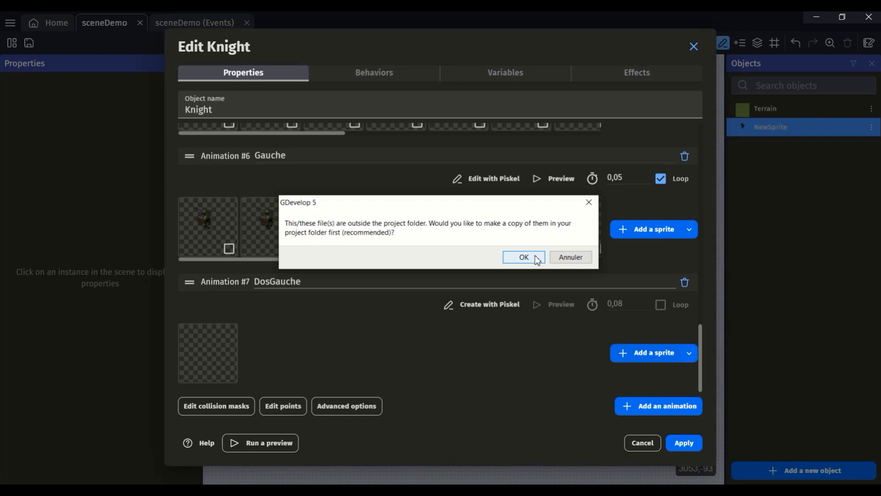
click(564, 256)
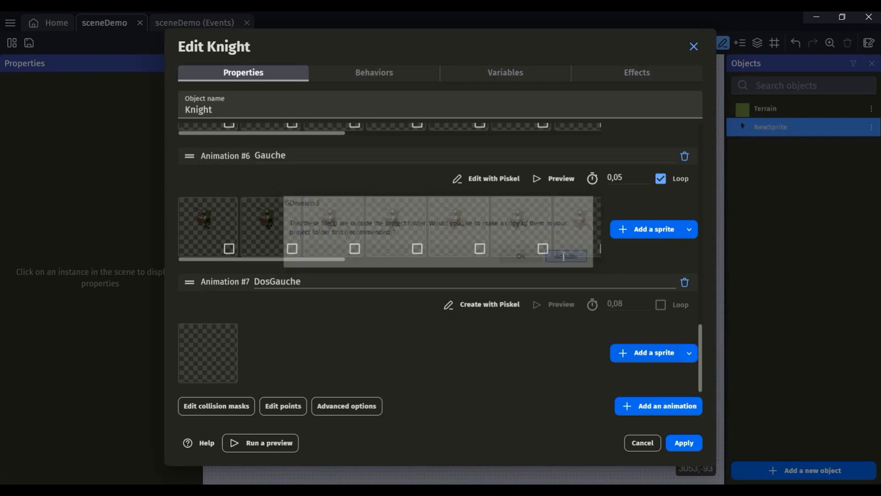
click(641, 354)
click(415, 284)
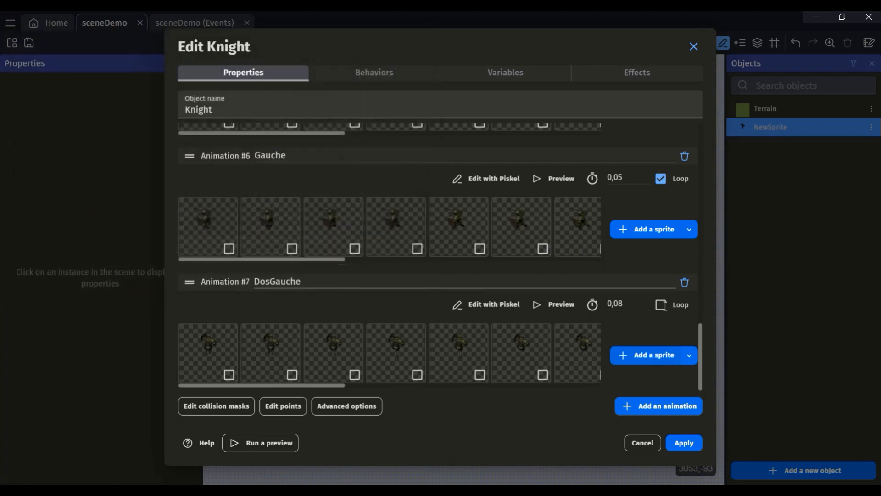
click(684, 283)
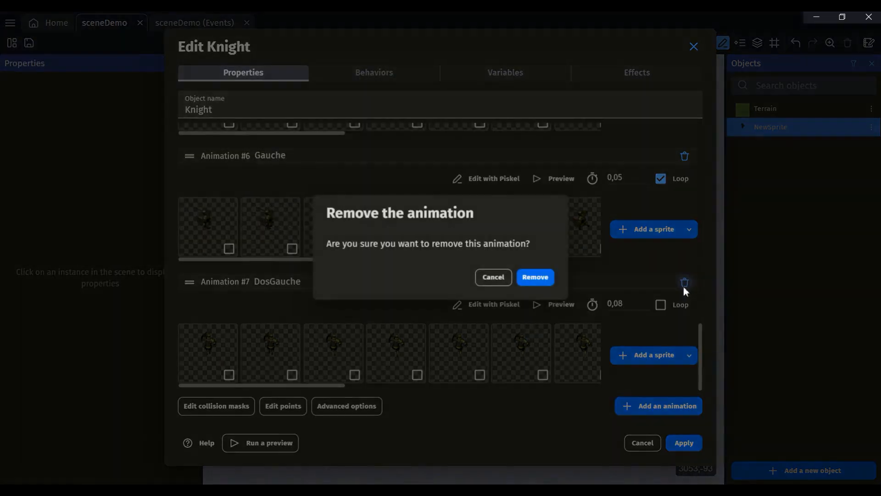
click(528, 277)
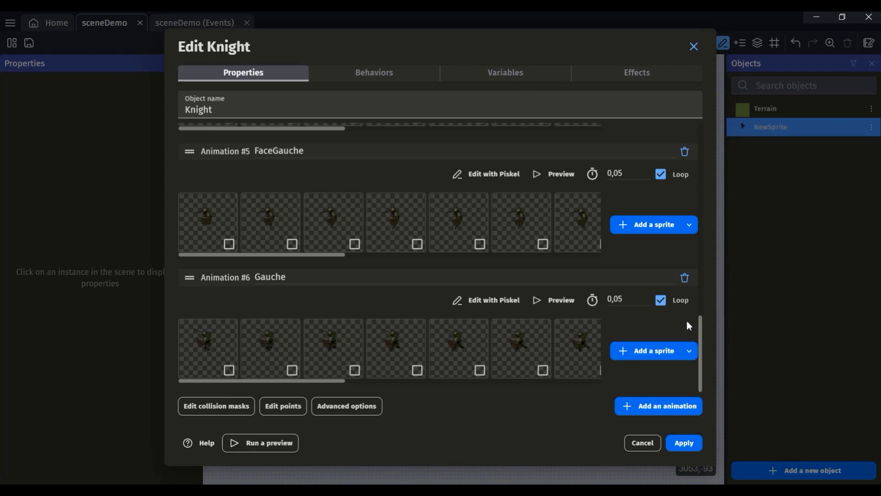
Add an eighth animation to the Knight sprite with all PNG frames from the Guard_Walk_1/Dos_gauche folder, copying them into the project folder
click(647, 406)
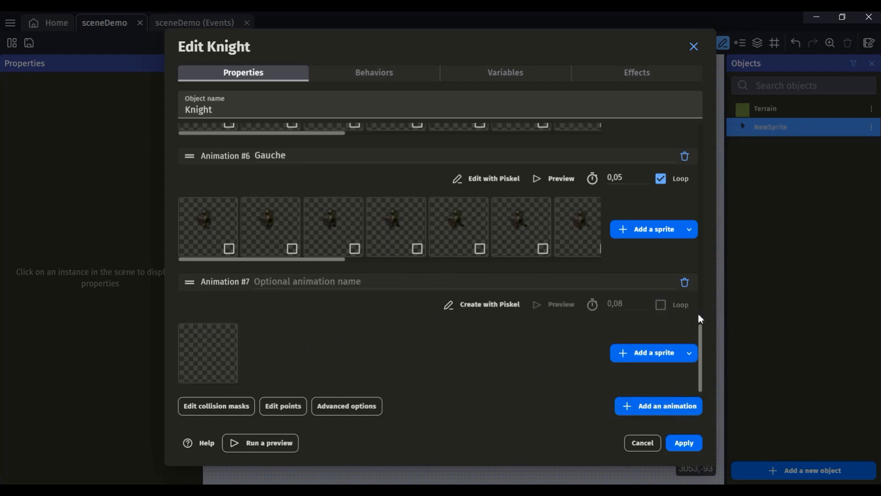
click(642, 355)
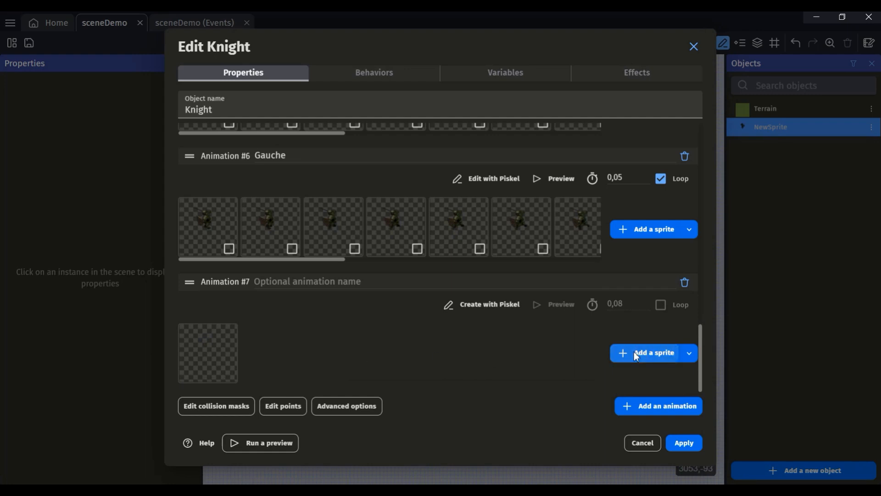
click(161, 53)
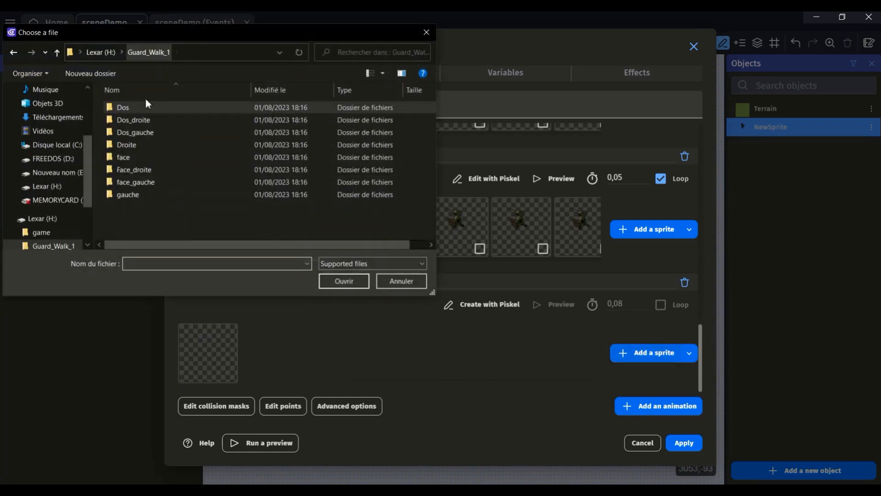
double_click(148, 134)
click(147, 110)
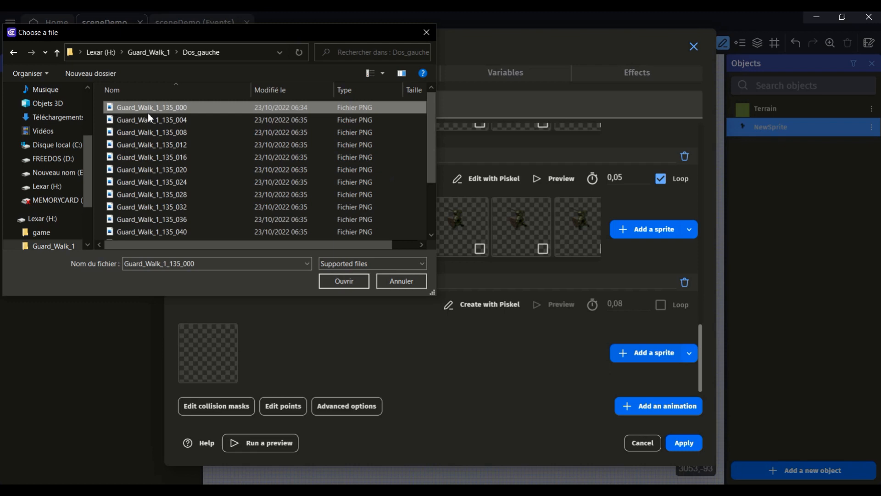
key(ctrl+a)
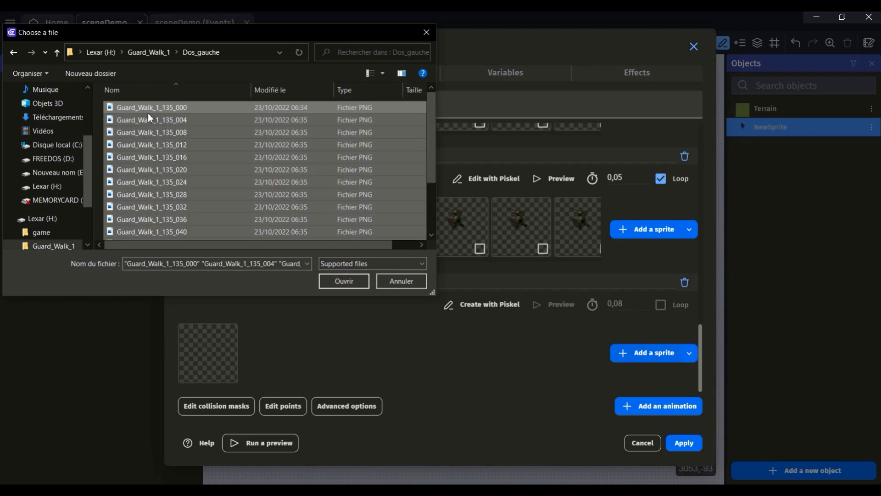
click(334, 287)
click(510, 255)
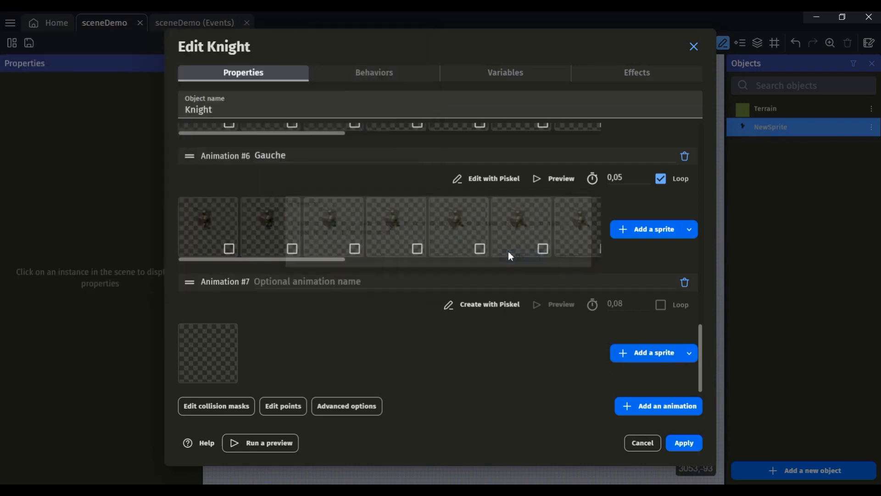
Name the new eighth animation DosGauche
click(315, 282)
text(DosGauch)
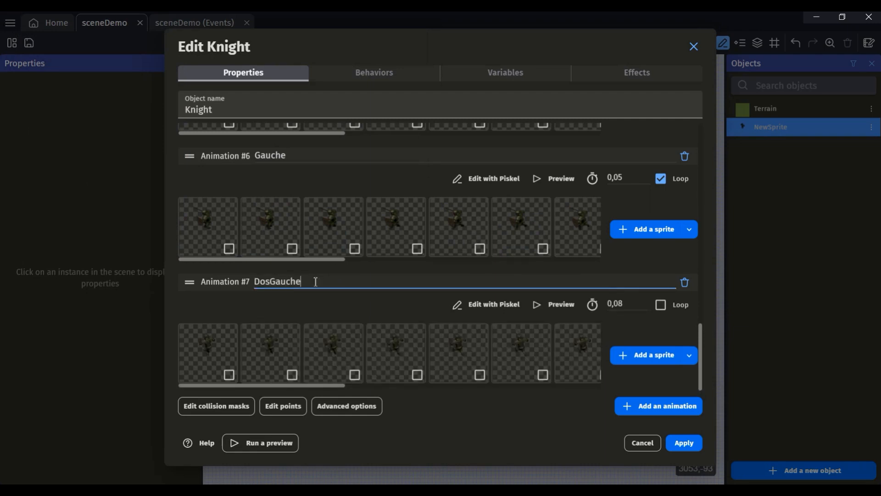
text(e)
Preview the DosGauche animation, set its time between frames to 0.05 and make it loop
click(558, 302)
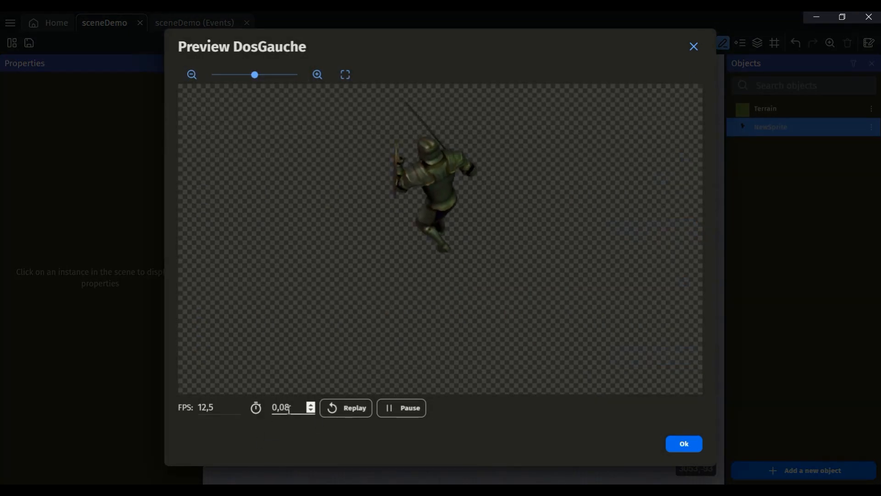
text(5)
click(693, 448)
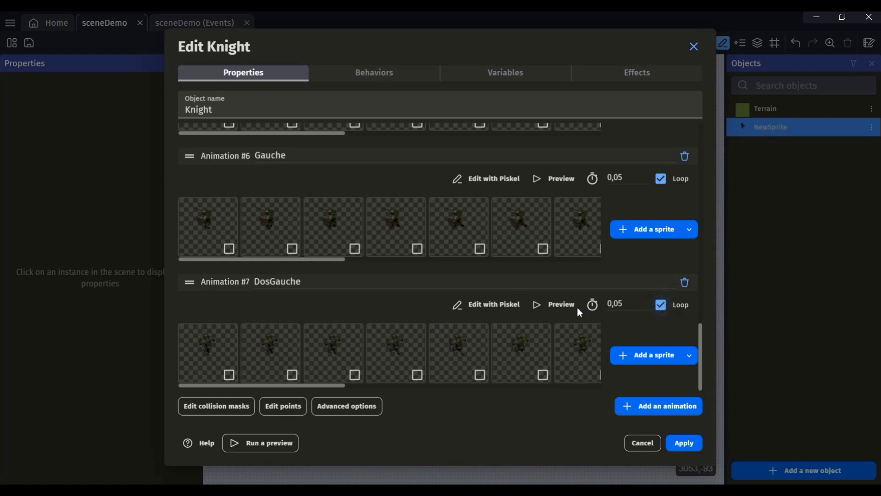
Preview the DosGauche animation again and speed it up with a time between frames of 0.03
click(561, 304)
click(290, 408)
key(BackSpace)
text(3)
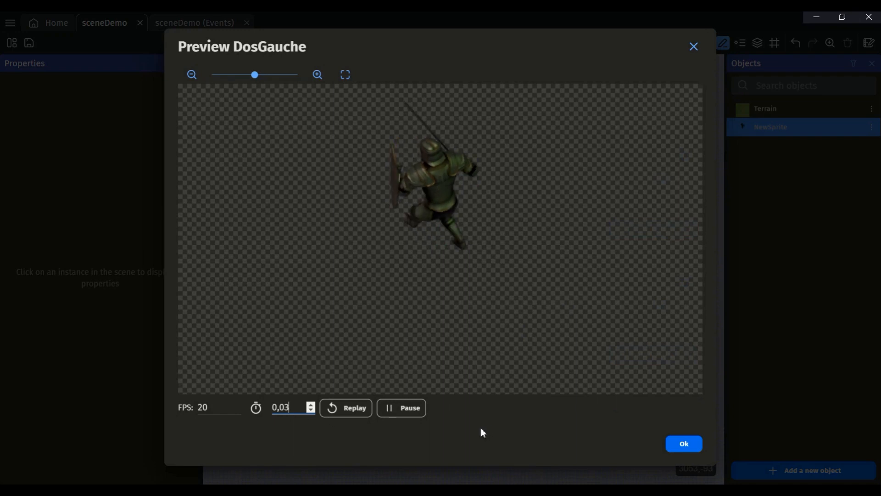
click(682, 444)
Set the time between frames to 0.03 for the Gauche, FaceGauche, Face and FaceDroite animations
scroll(623, 255, up, 3)
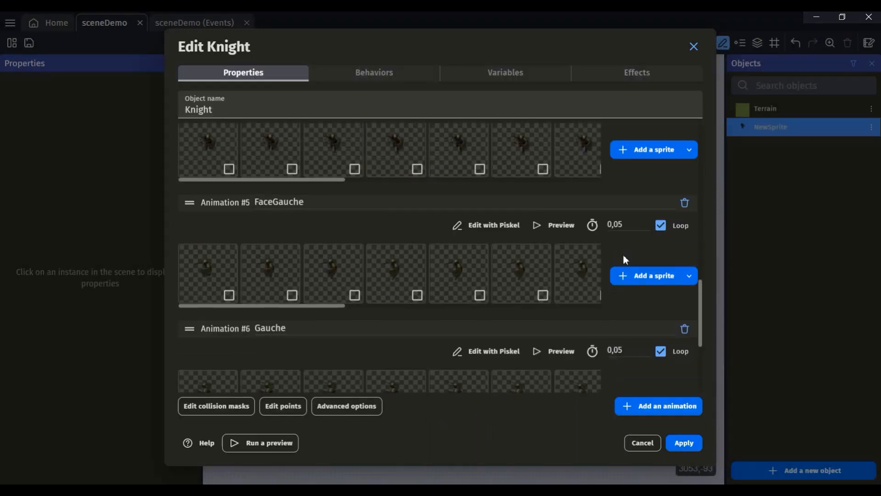
click(624, 351)
key(BackSpace)
text(3)
click(626, 228)
scroll(601, 248, up, 3)
click(619, 271)
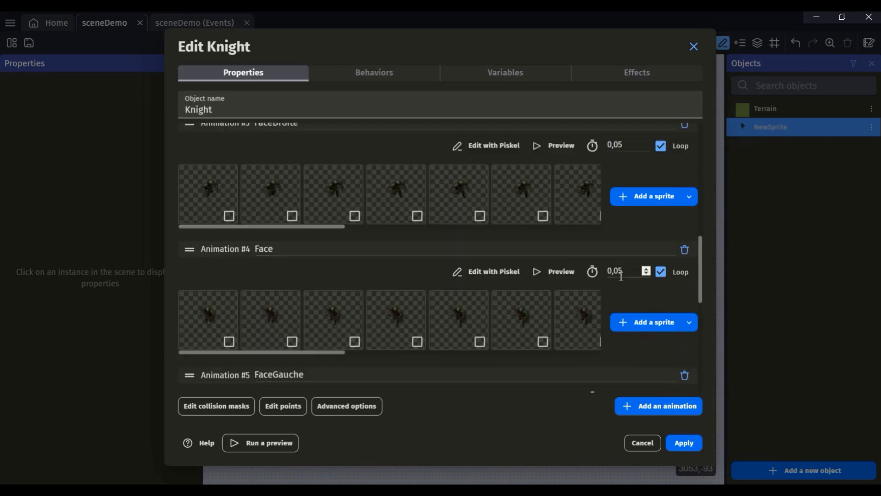
text(3)
scroll(612, 286, up, 3)
click(634, 316)
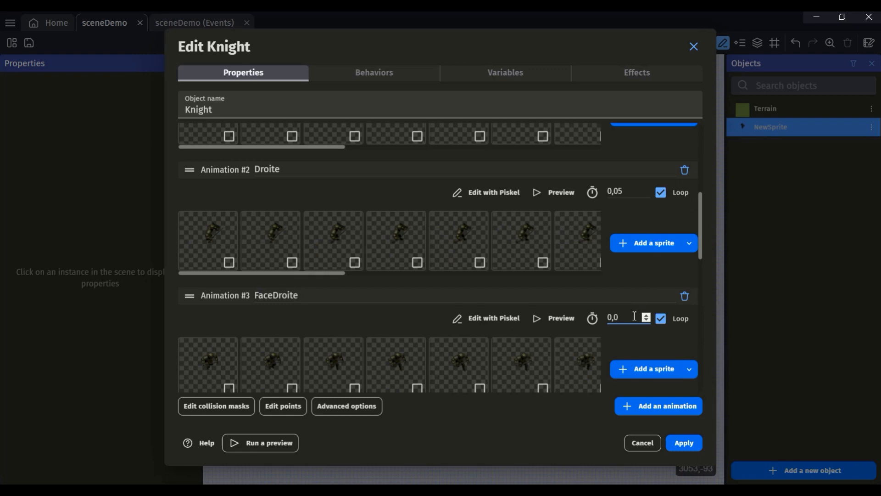
Set the Droite animation's time between frames to 0.055
click(627, 192)
key(BackSpace)
text(55)
click(705, 166)
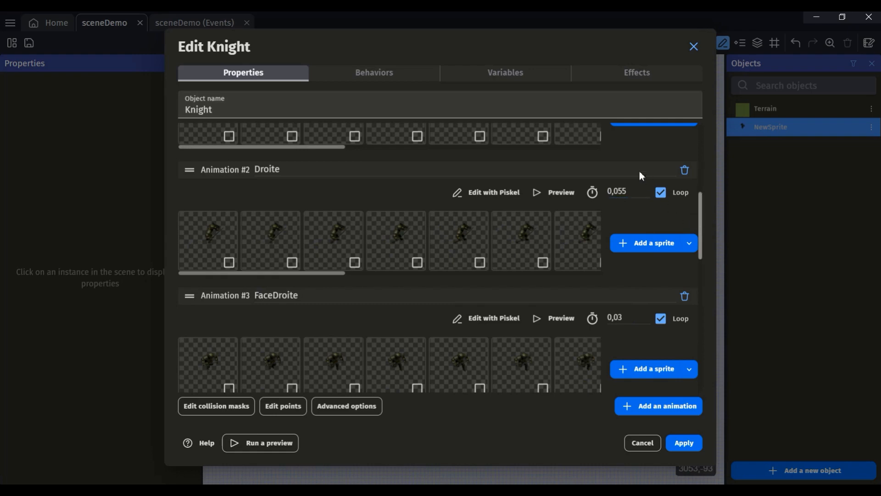
Set the time between frames to 0.03 for the Dos and Dos_droite animations
scroll(637, 167, up, 5)
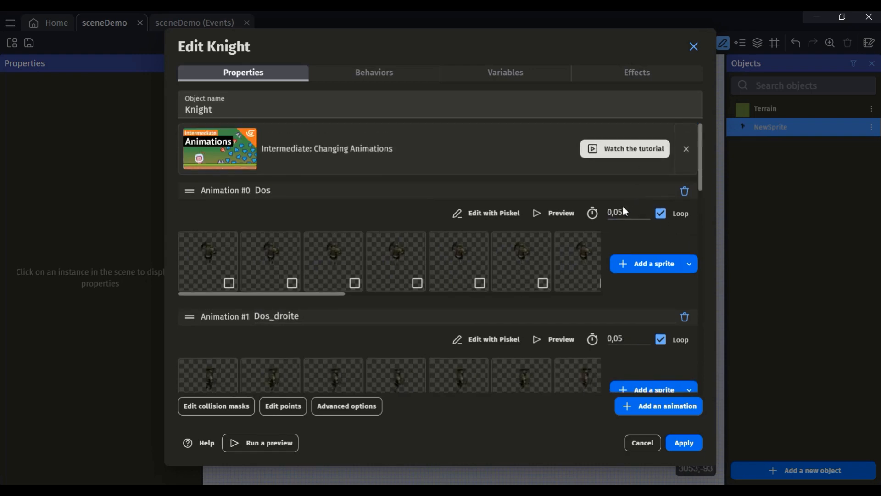
click(630, 212)
click(617, 340)
scroll(527, 351, down, 4)
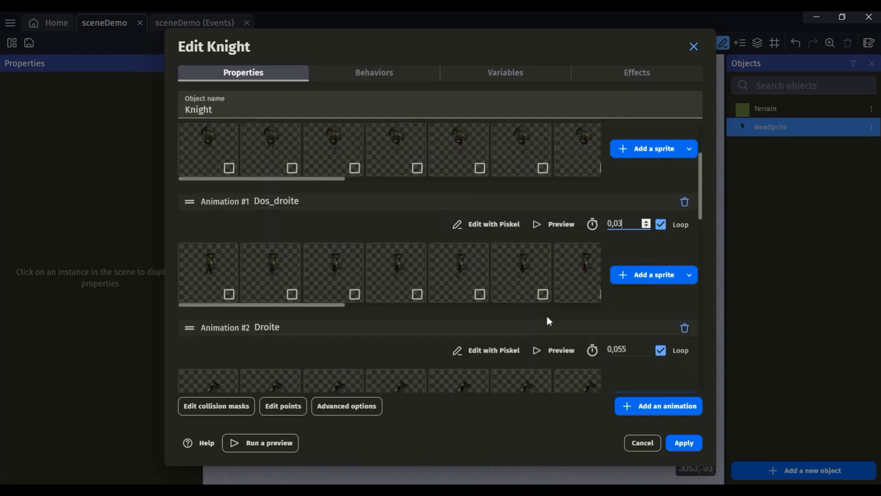
Correct the Droite animation's time between frames and apply the changes to the Knight object
click(632, 292)
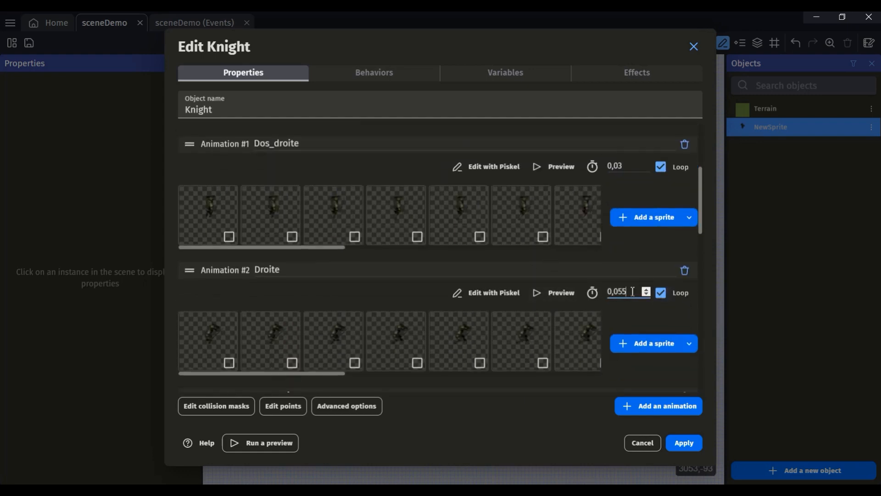
key(BackSpace)
click(712, 248)
drag(699, 211, 693, 395)
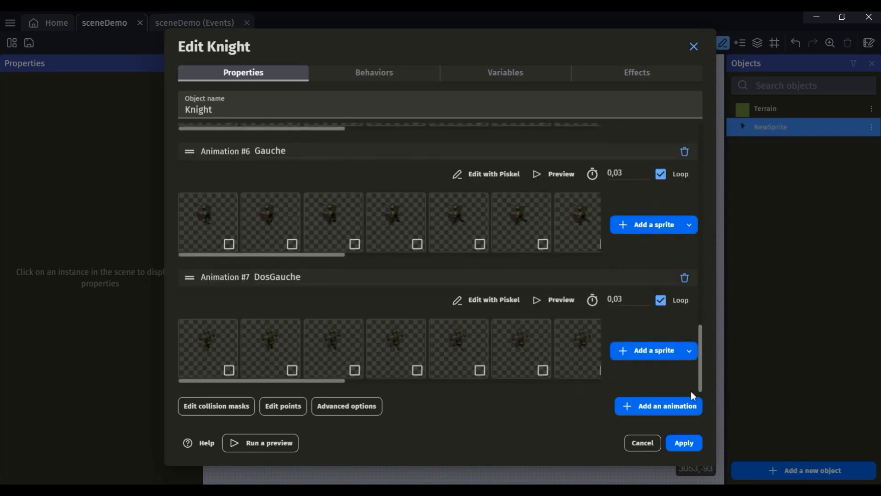
click(683, 442)
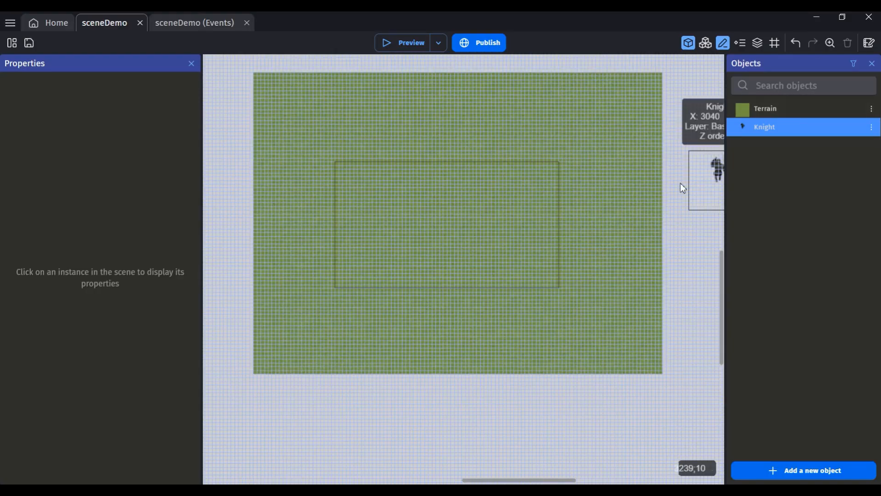
Move the Knight instance onto the Terrain inside the game window frame, at X 576, Y 224, and preview the scene
drag(719, 166, 433, 213)
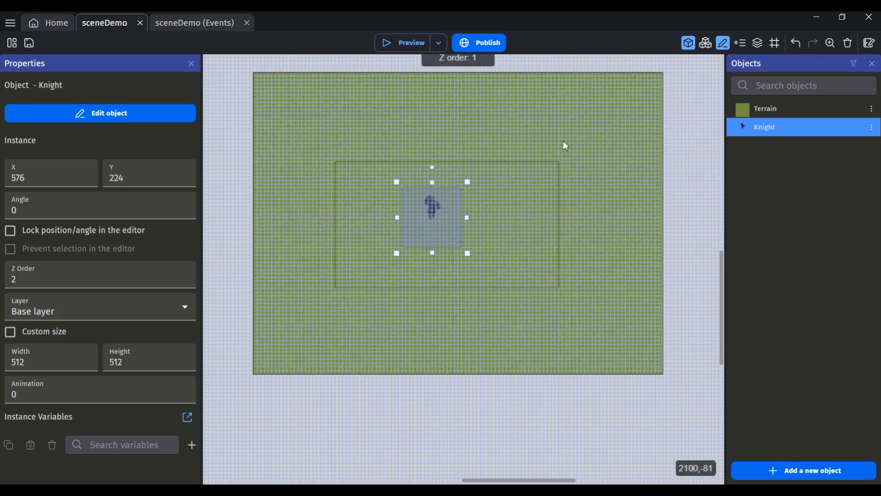
click(412, 43)
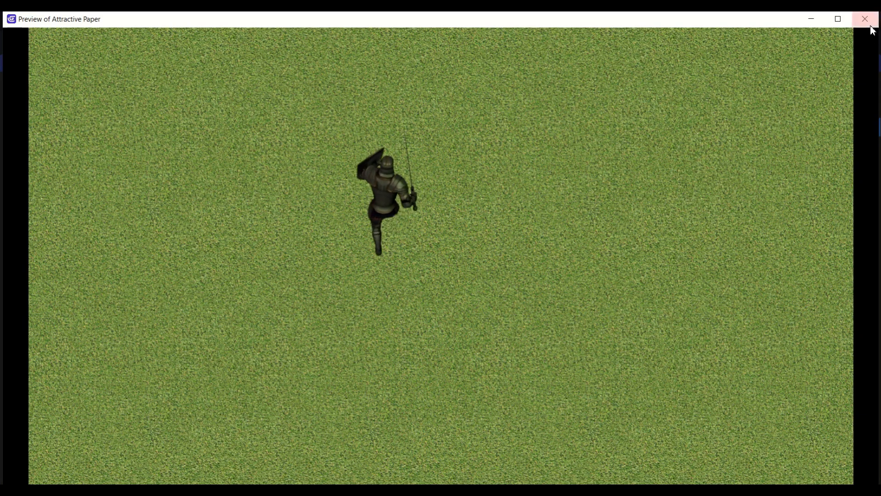
click(871, 27)
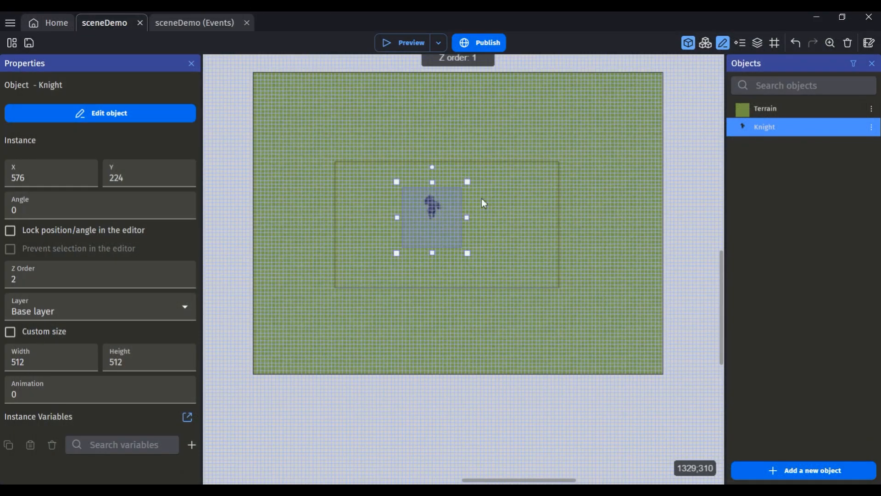
Add the Top-down movement (4 or 8 directions) behavior to the Knight object and apply it
ctrl+scroll(418, 188, up, 2)
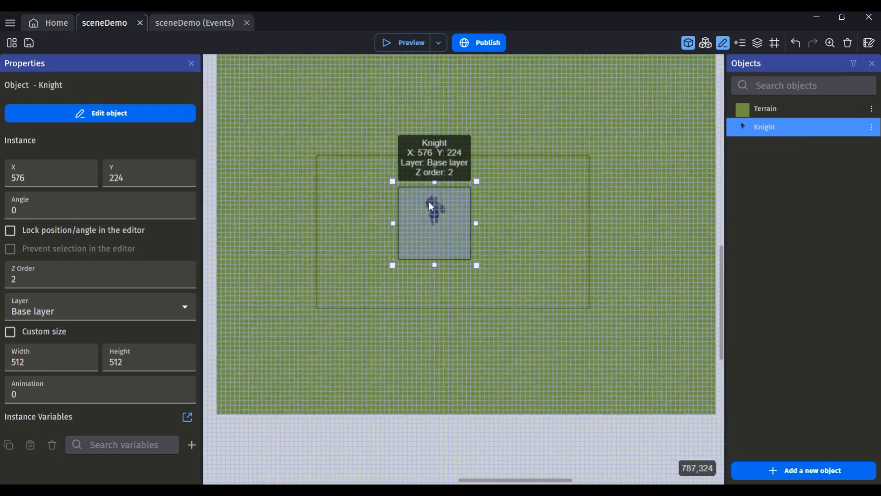
ctrl+scroll(429, 202, up, 1)
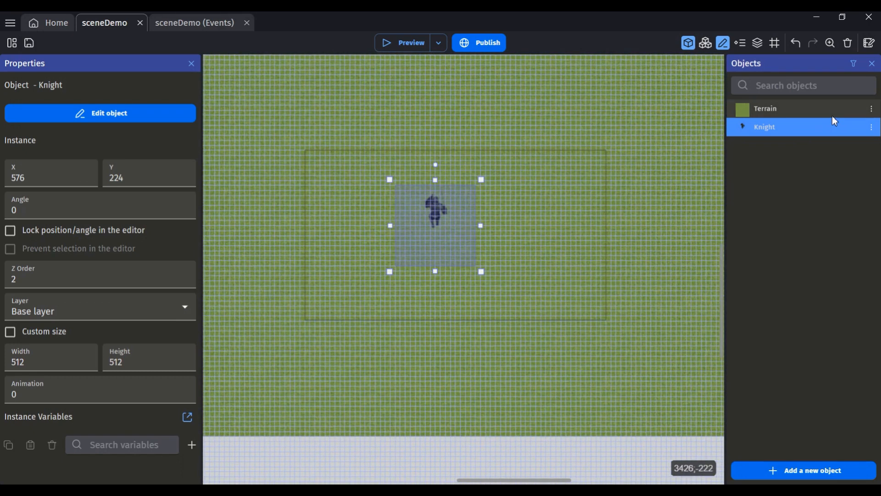
double_click(771, 125)
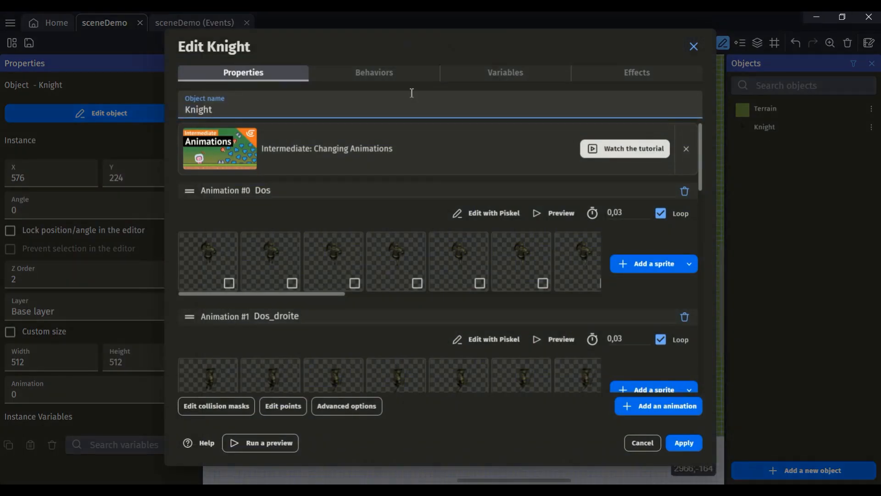
click(375, 76)
click(457, 267)
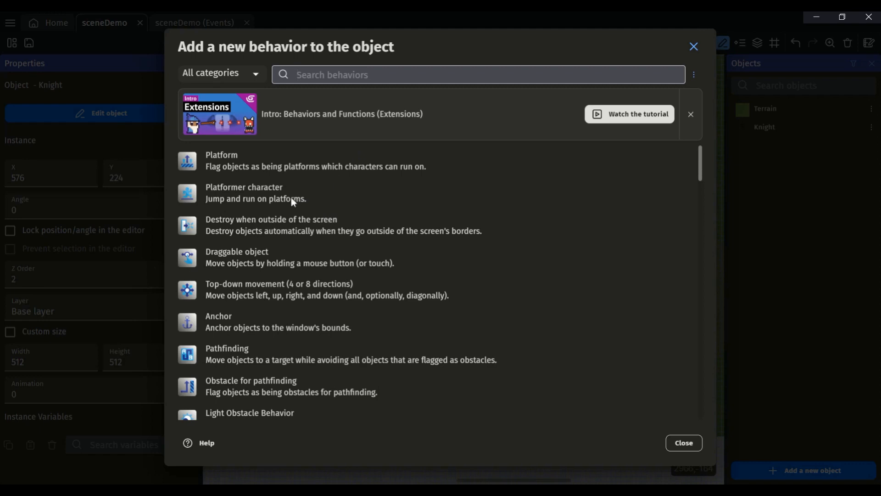
scroll(229, 350, down, 2)
scroll(228, 351, down, 7)
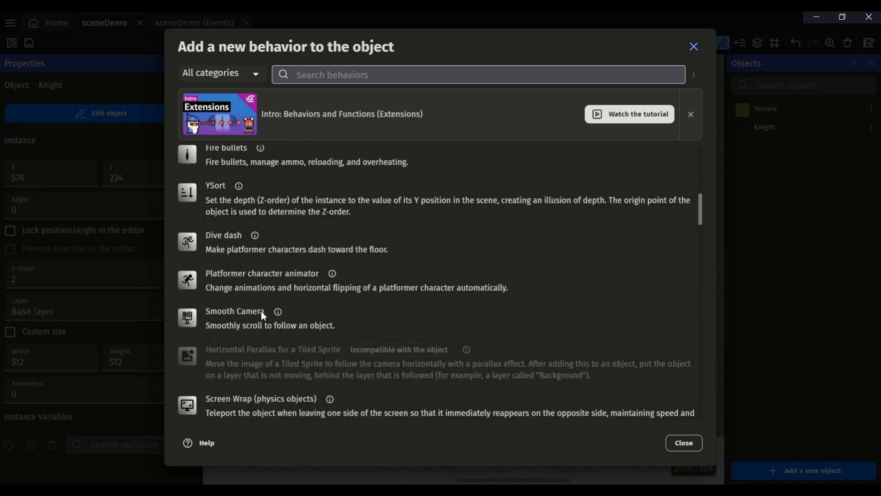
scroll(262, 312, down, 5)
scroll(262, 312, down, 15)
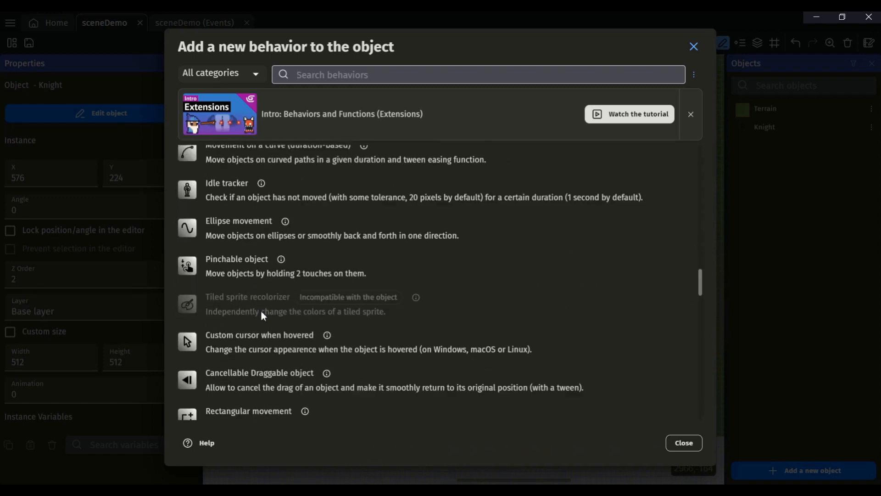
scroll(261, 311, up, 20)
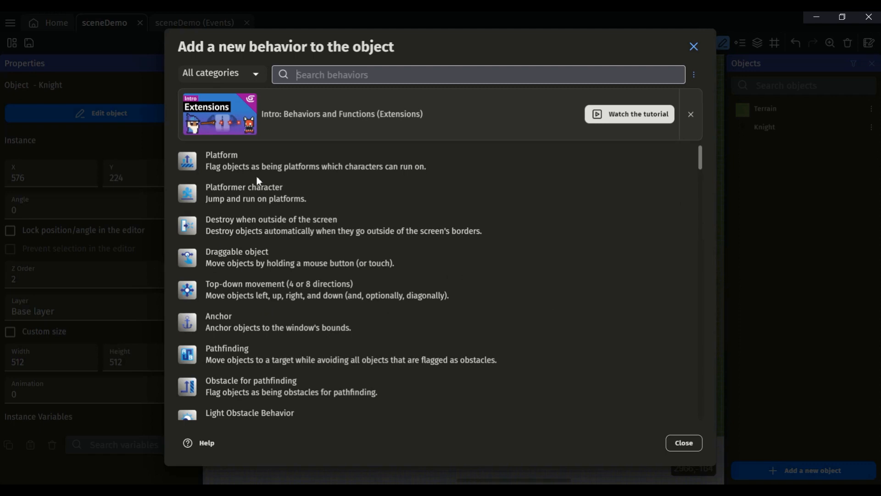
click(243, 291)
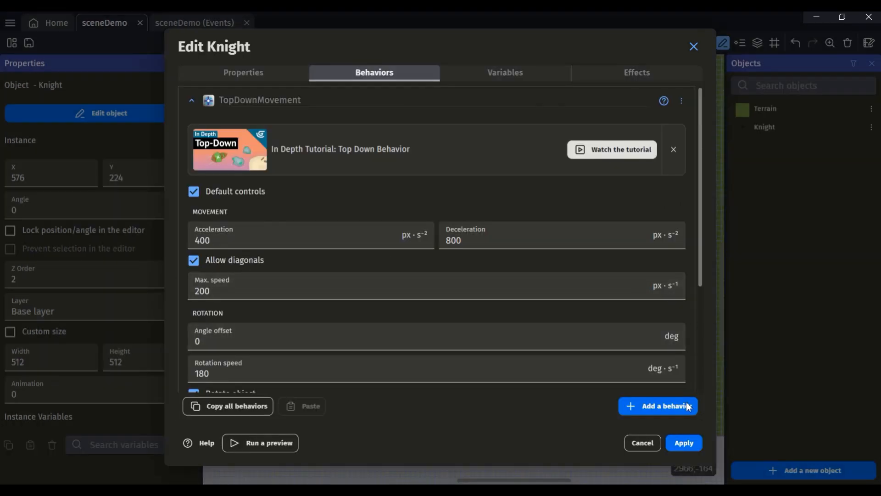
click(684, 443)
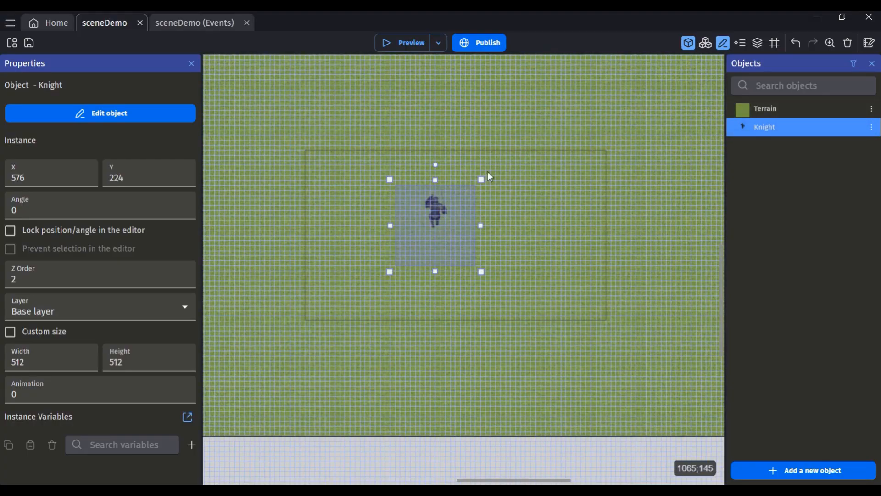
Test the Knight's movement in a preview and turn off Rotate object in its TopDownMovement behavior
click(397, 46)
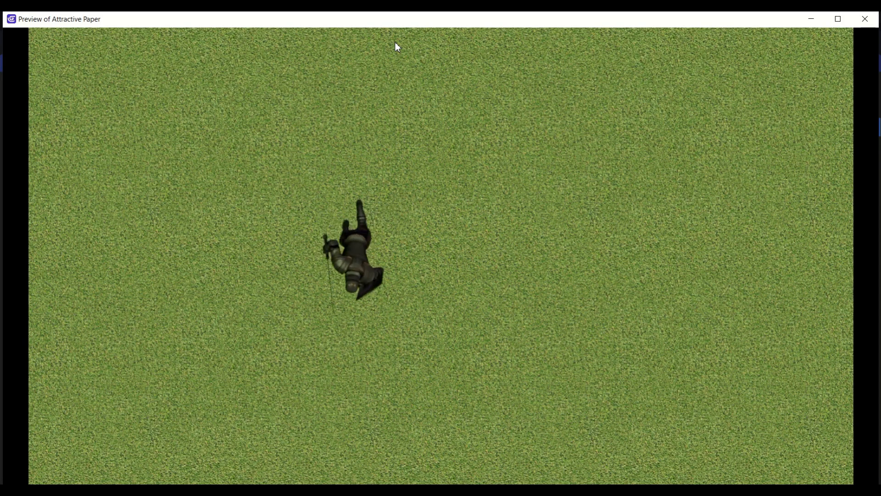
click(865, 19)
double_click(770, 127)
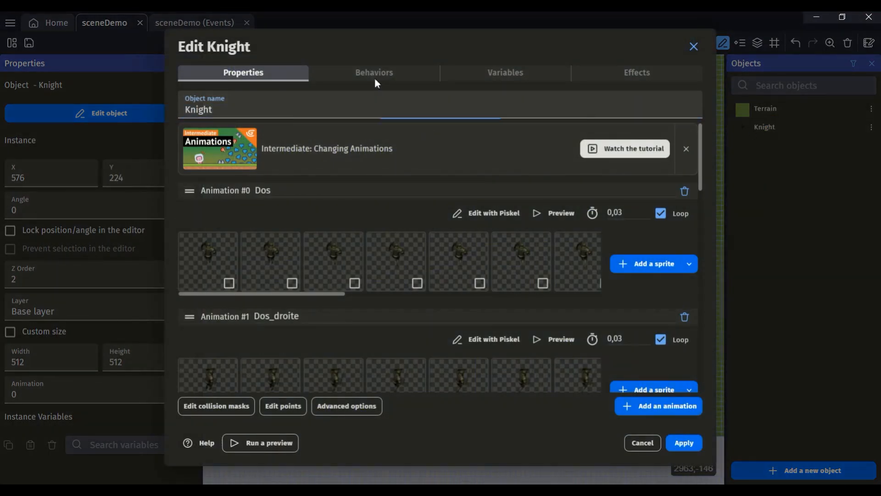
click(375, 76)
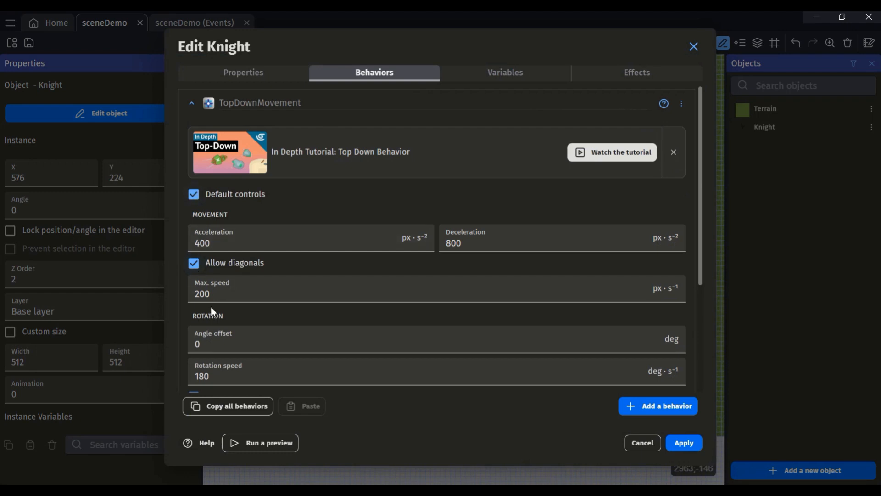
scroll(211, 307, down, 3)
click(199, 286)
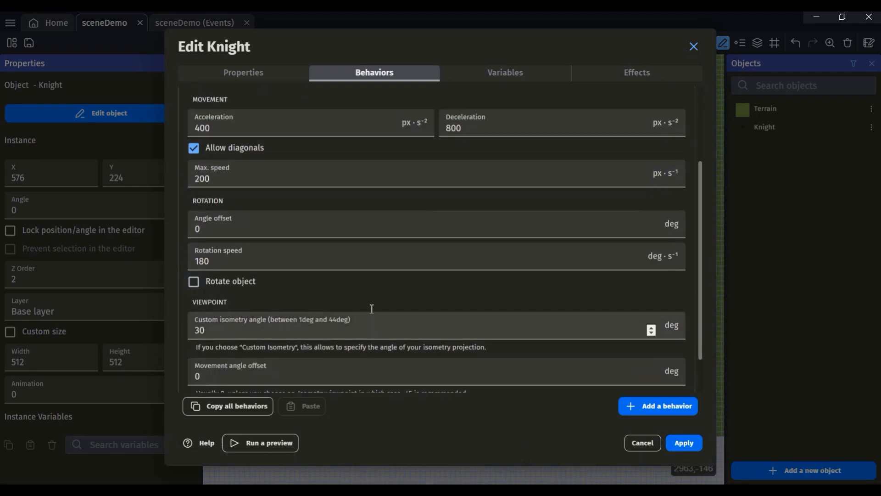
Review the Knight's TopDownMovement settings and apply them to the object
scroll(371, 294, down, 2)
scroll(371, 294, up, 5)
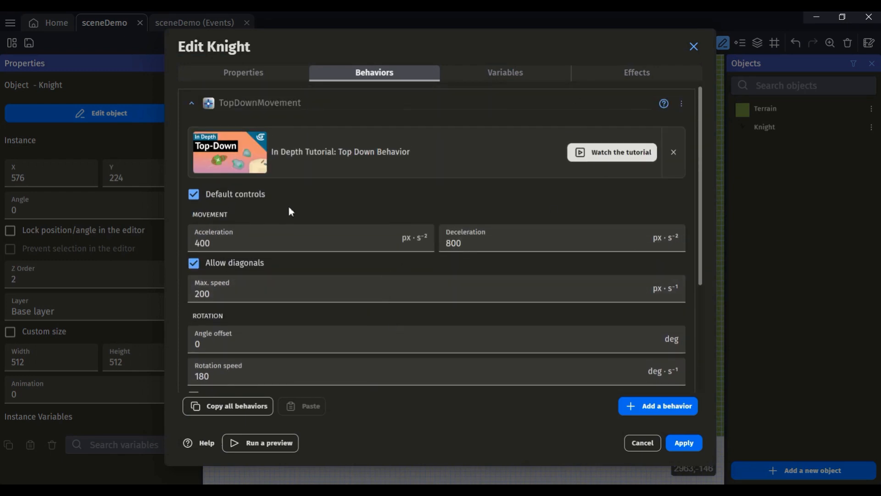
scroll(250, 320, down, 4)
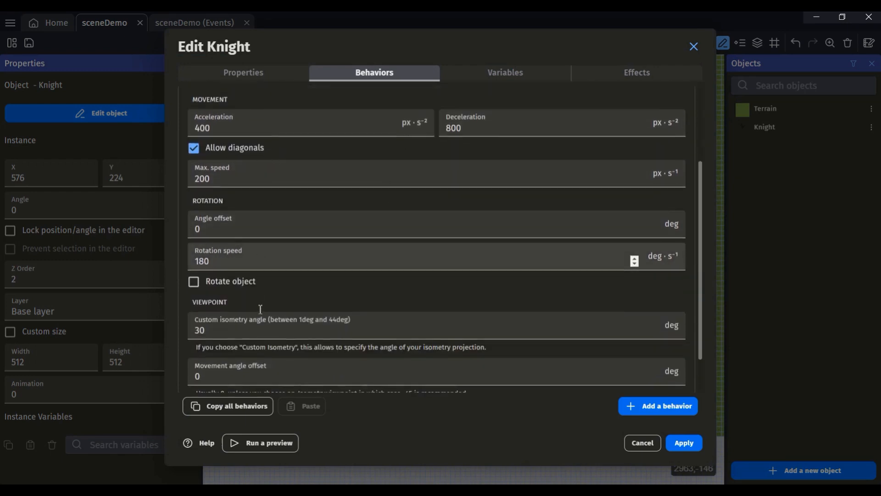
click(684, 443)
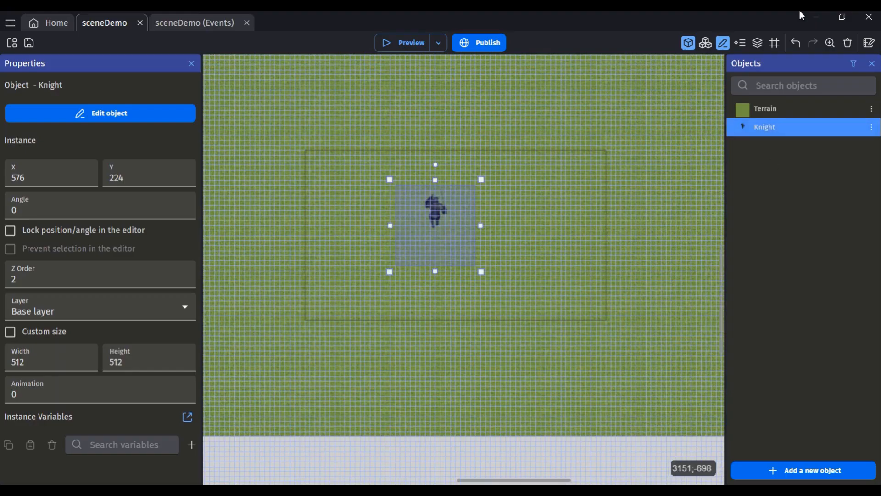
Preview the scene, move the Knight up, left, right and down, and close the preview
click(423, 42)
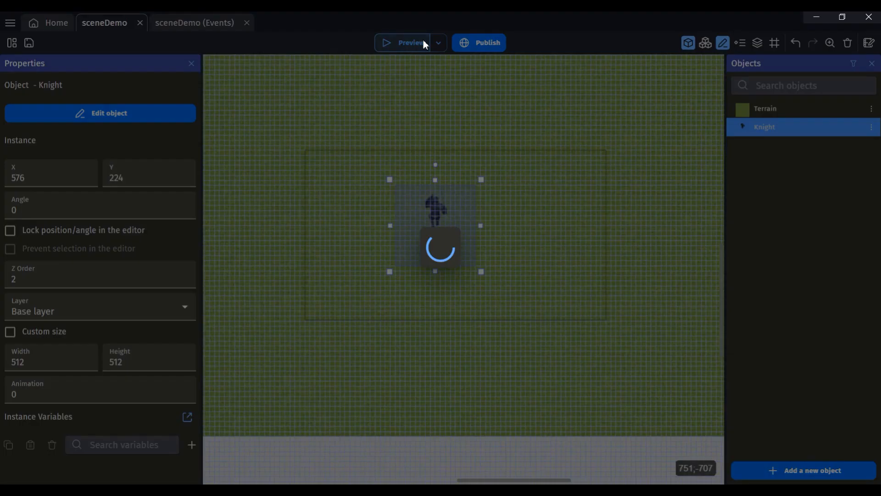
key(Up)
key(Left)
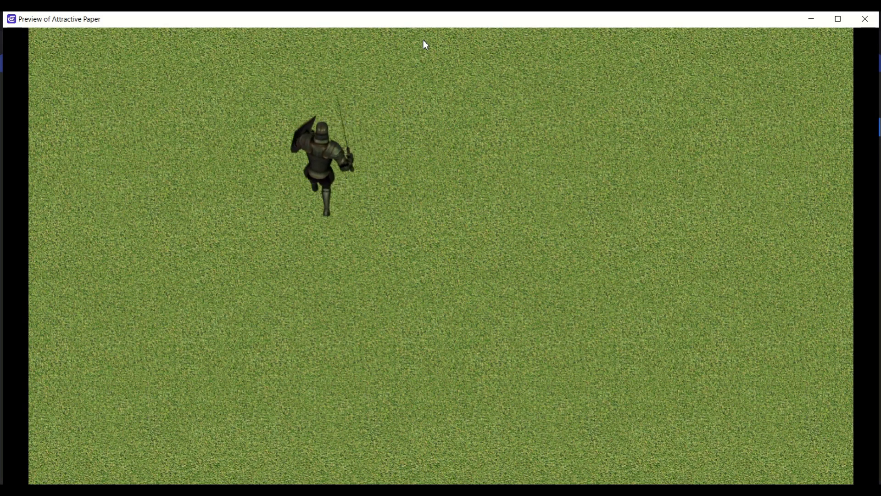
key(Right)
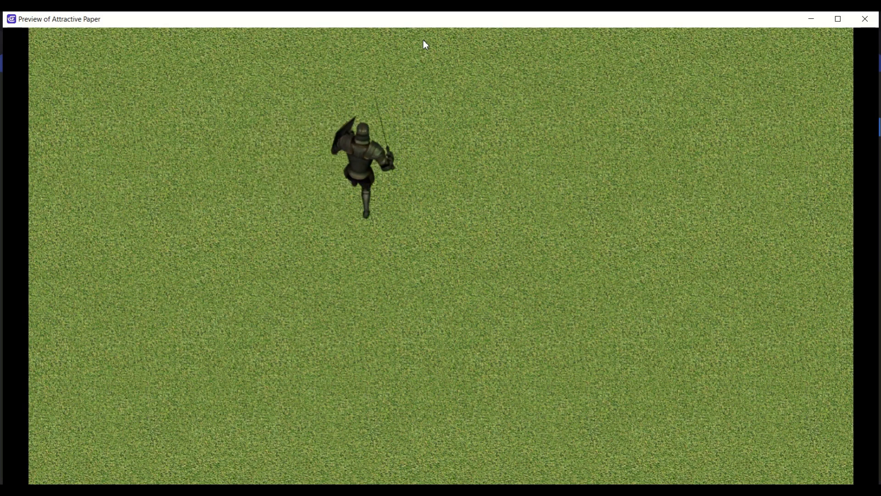
key(Down)
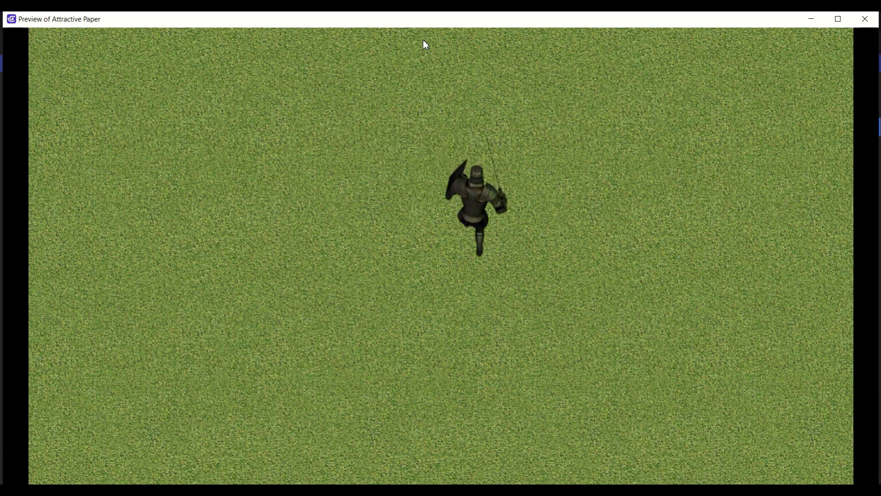
click(865, 19)
Add an Always condition to the empty event in the sceneDemo events
click(203, 28)
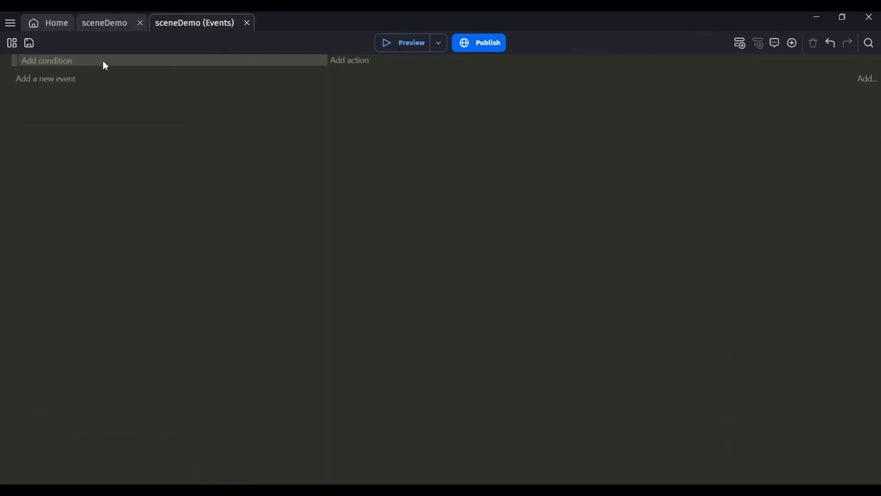
click(69, 63)
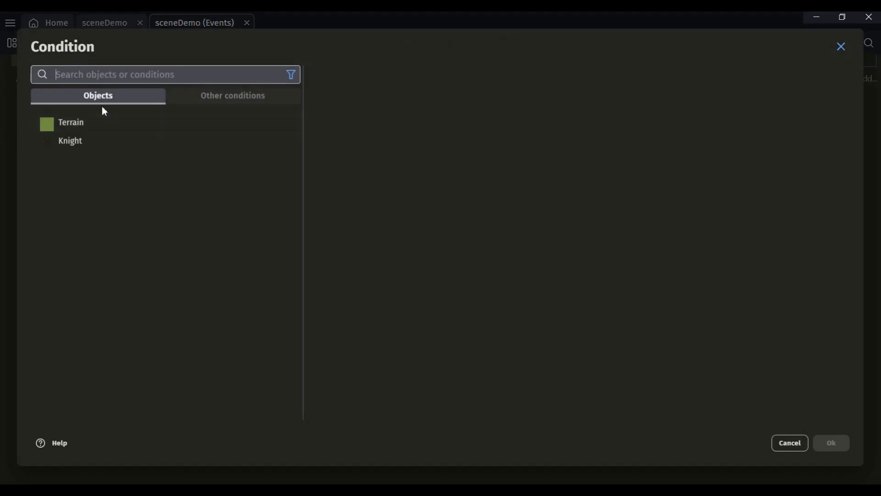
text(Al)
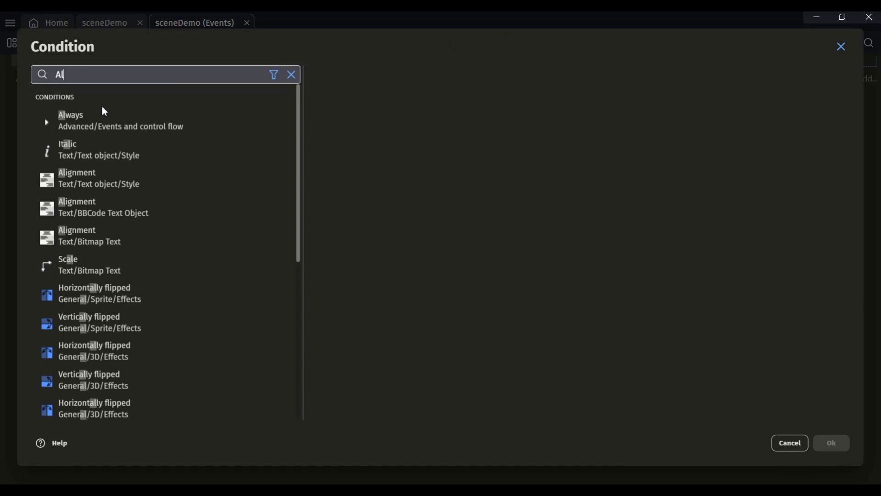
click(108, 123)
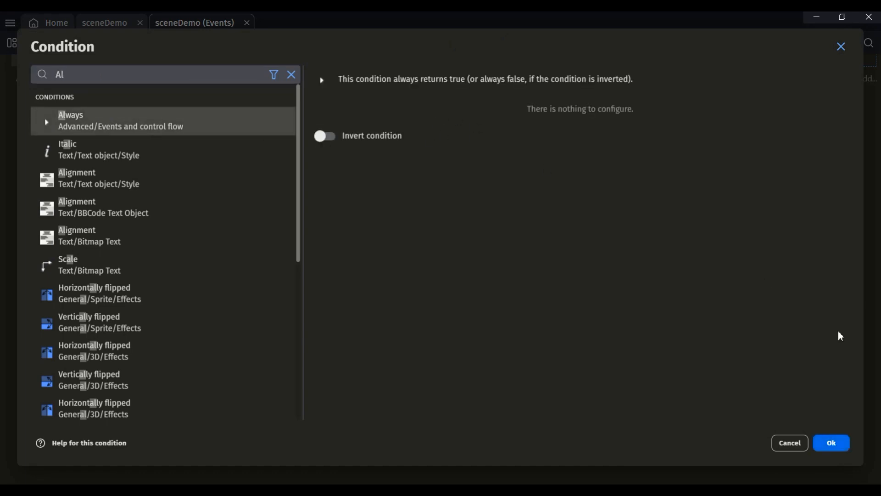
click(843, 447)
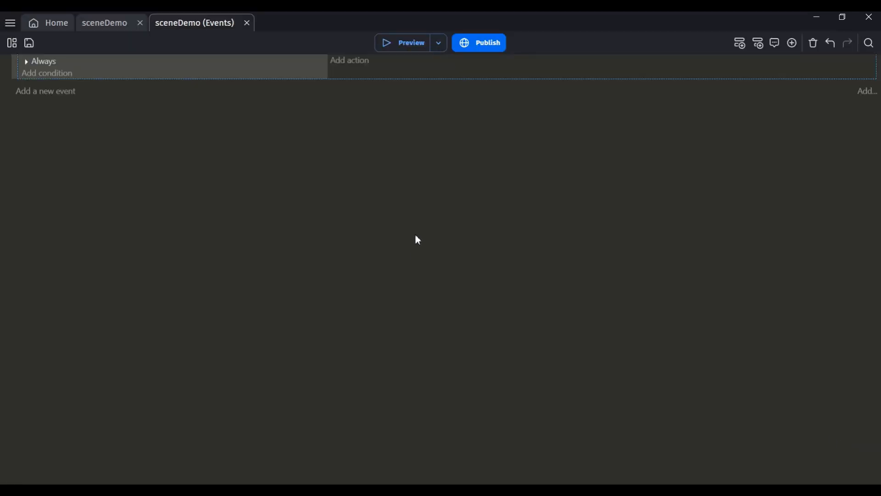
Add an action to the Always event that centers the camera on the Knight on the Base layer
click(350, 60)
text(camera)
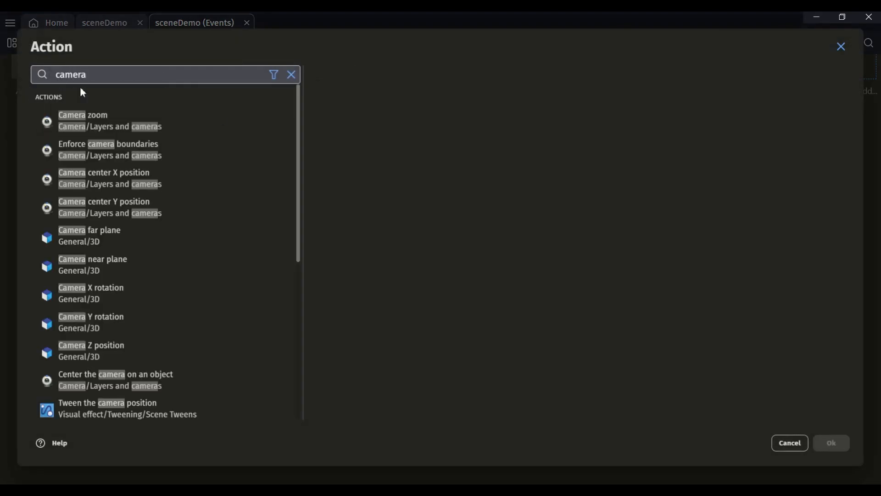
click(113, 376)
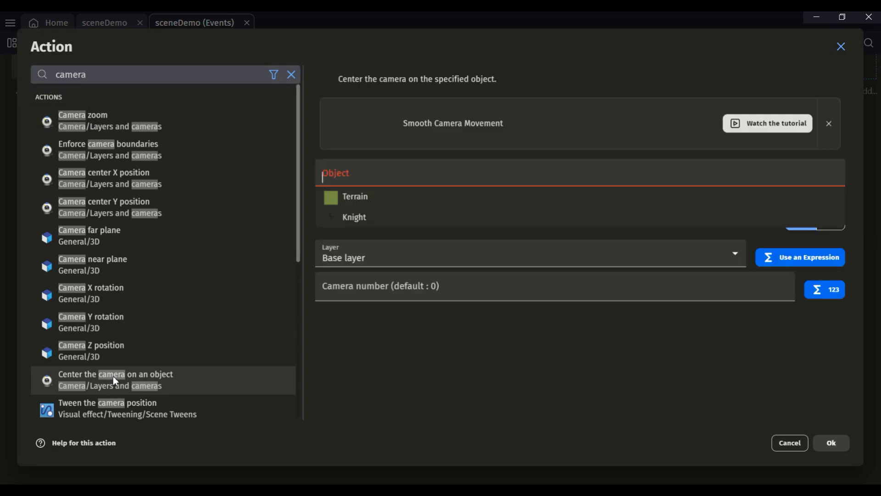
click(385, 182)
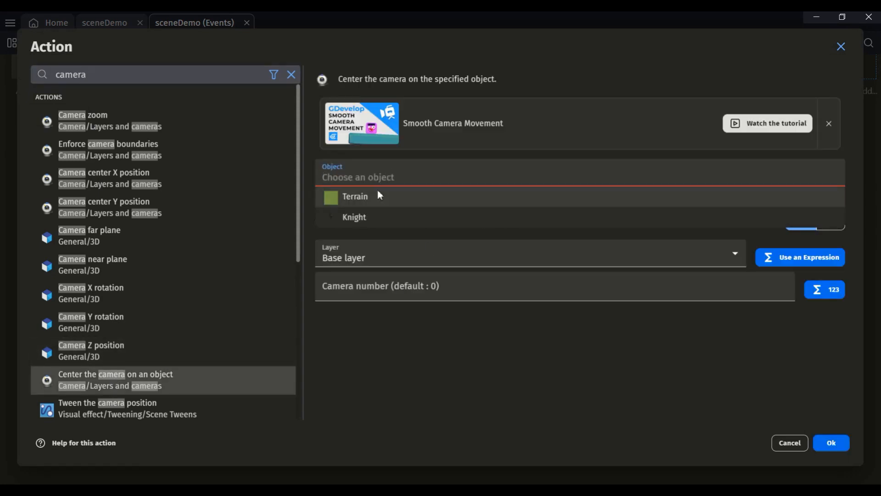
click(355, 217)
click(830, 446)
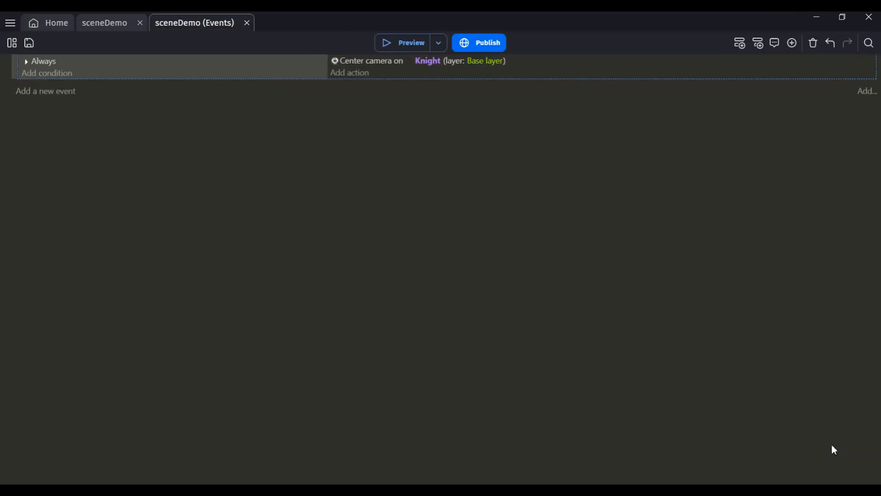
Preview the sceneDemo scene to check that the camera follows the Knight, and close the preview
click(112, 22)
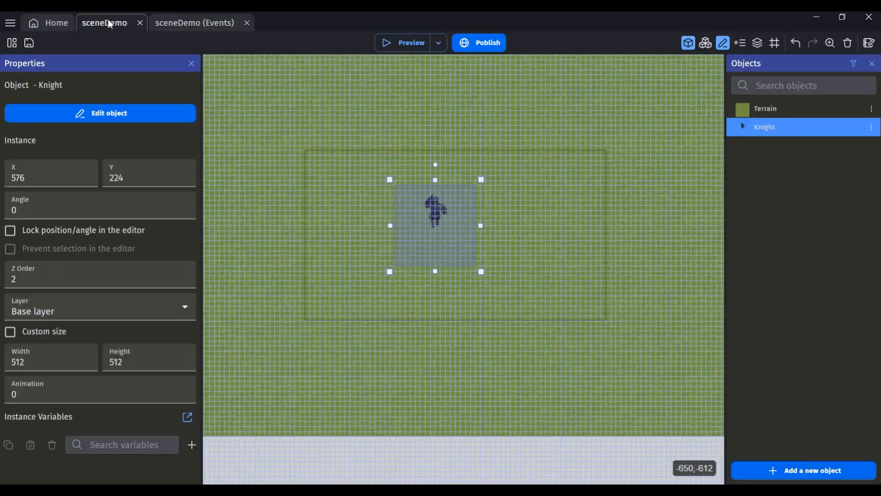
click(407, 43)
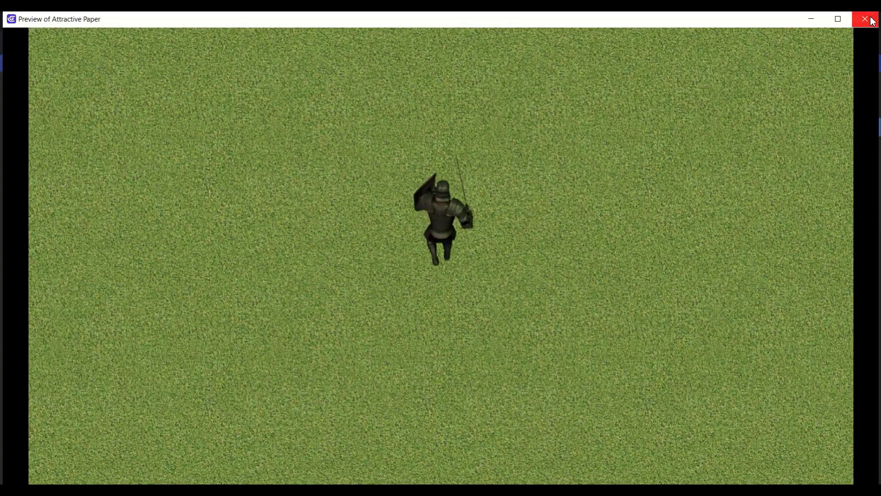
click(865, 19)
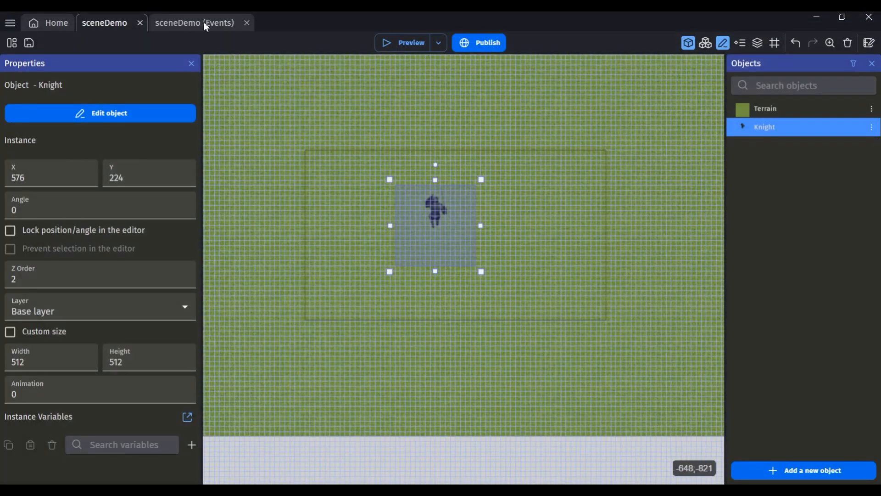
click(206, 26)
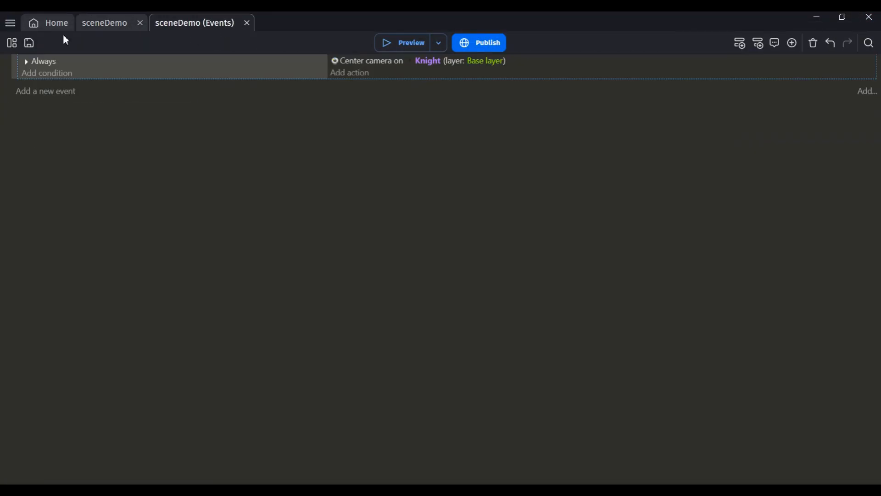
click(109, 23)
scroll(445, 207, up, 2)
scroll(440, 209, up, 3)
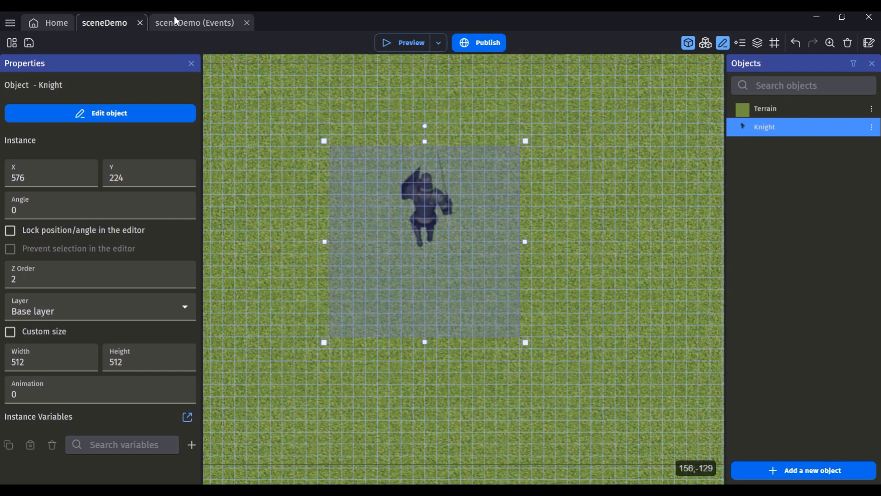
click(174, 27)
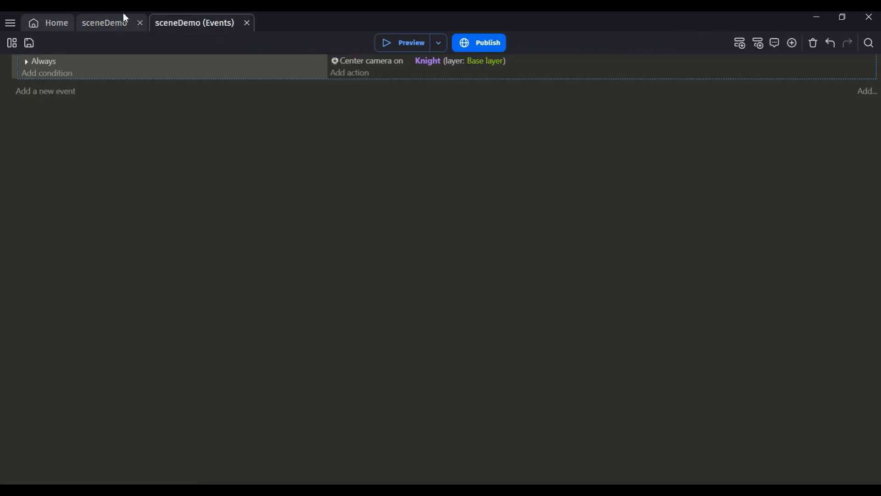
click(113, 26)
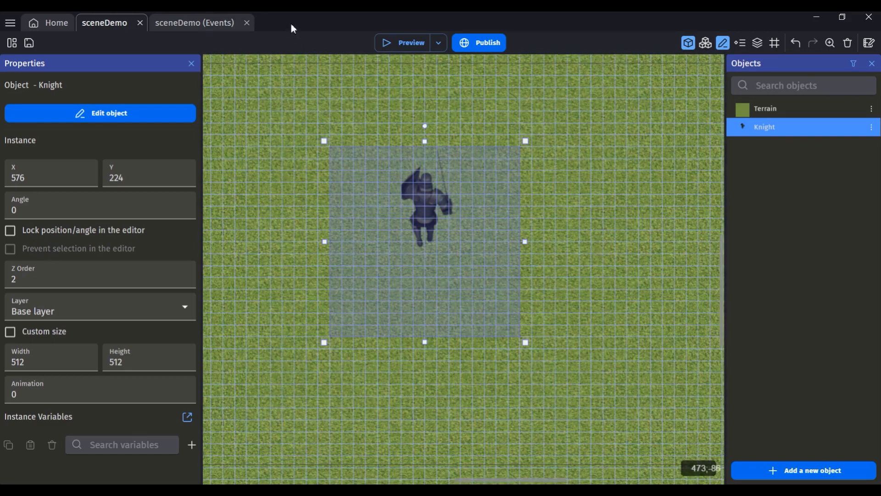
Add a new event below the Always event in the sceneDemo events and start its condition
click(188, 24)
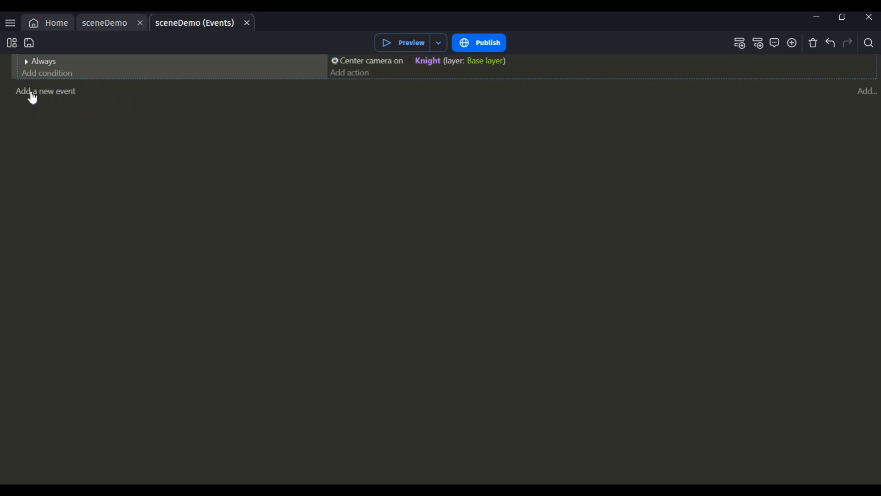
click(32, 94)
click(41, 87)
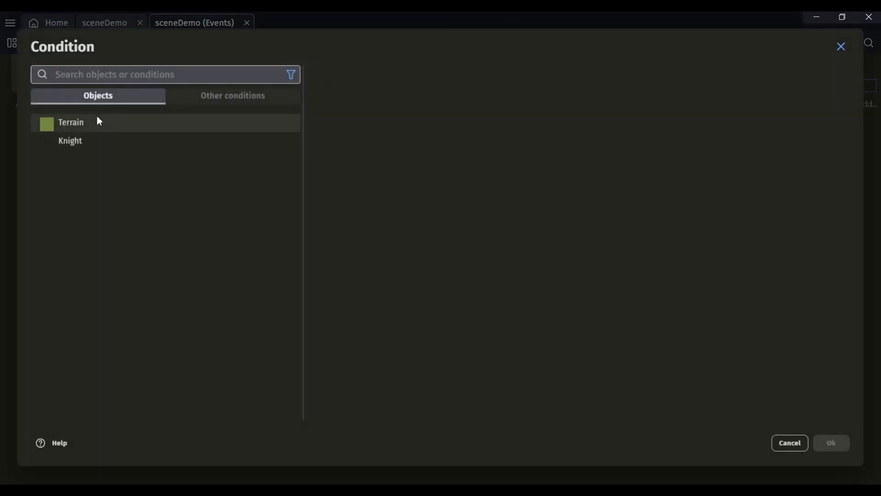
text(cahn)
key(BackSpace)
key(BackSpace)
key(BackSpace)
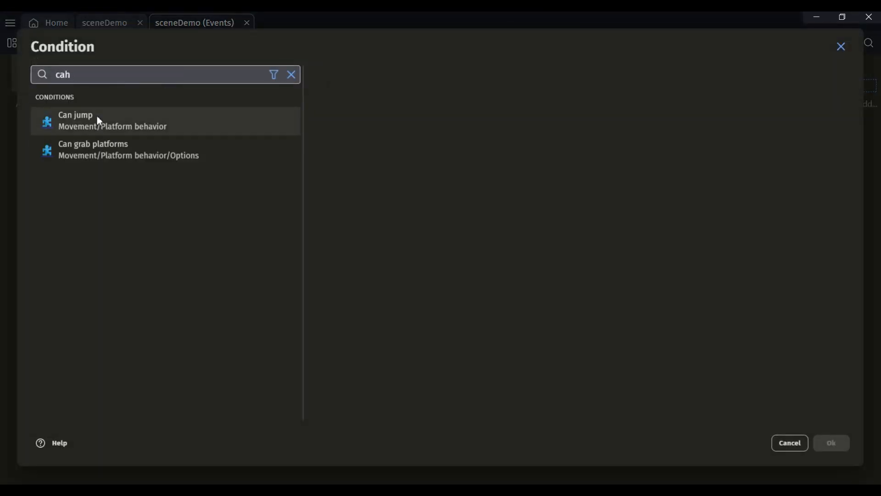
key(BackSpace)
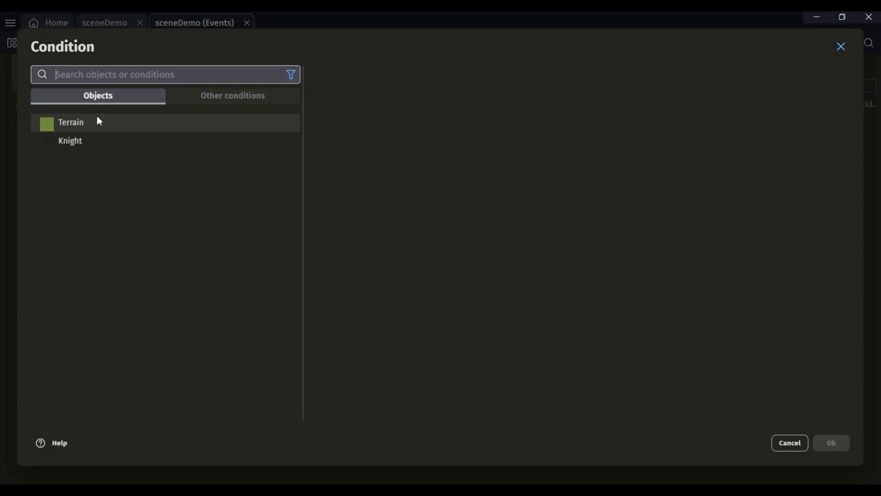
text(si)
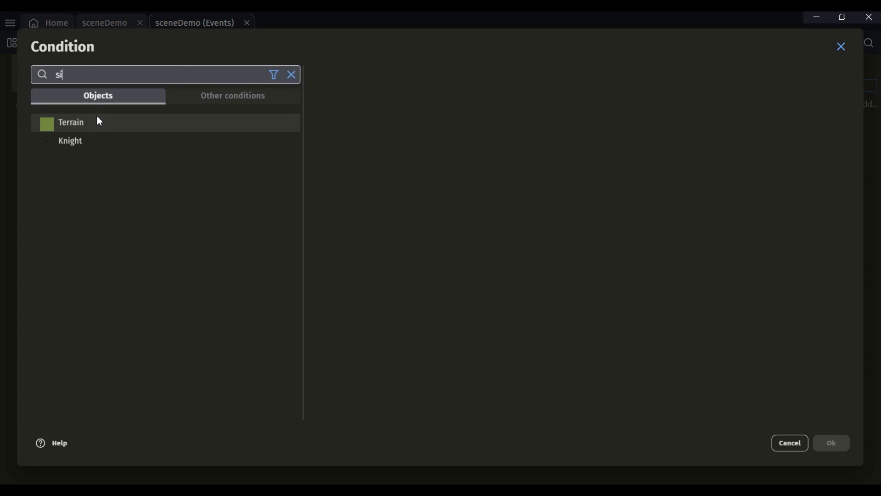
key(BackSpace)
key(BackSpace)
Give the new event the Top-down movement condition Is moving for the Knight's TopDownMovement behavior
text(to)
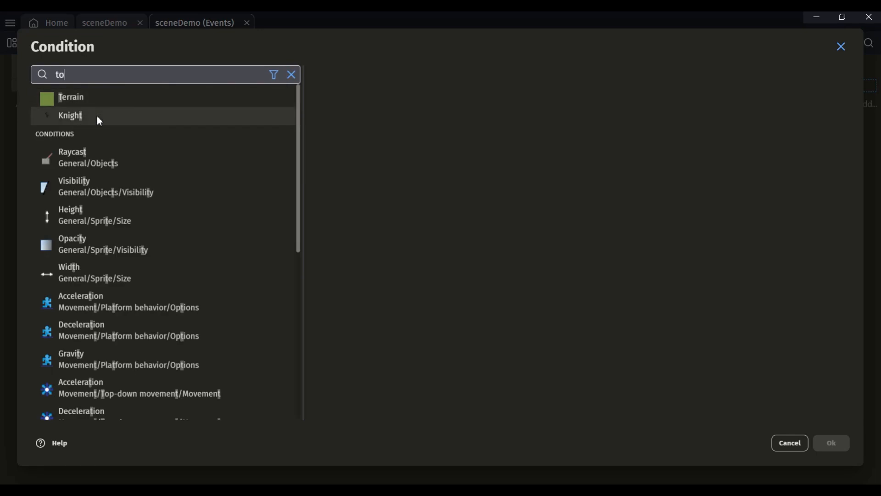
text(pd)
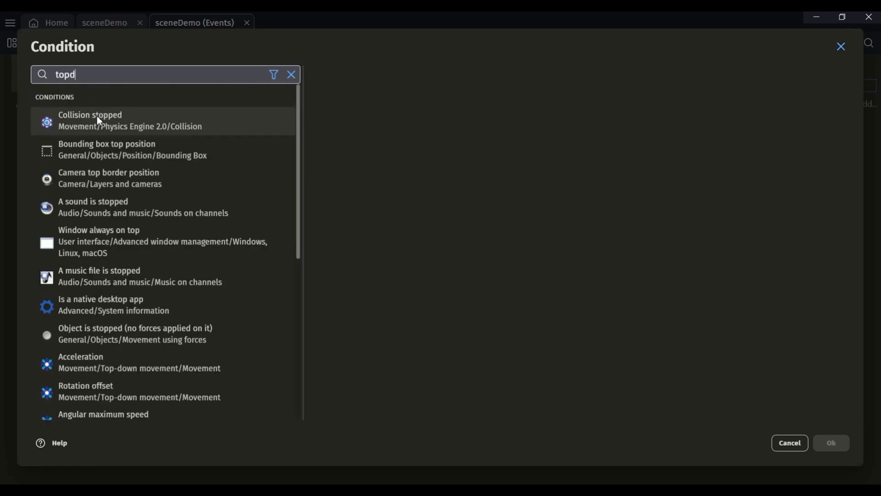
text(ow)
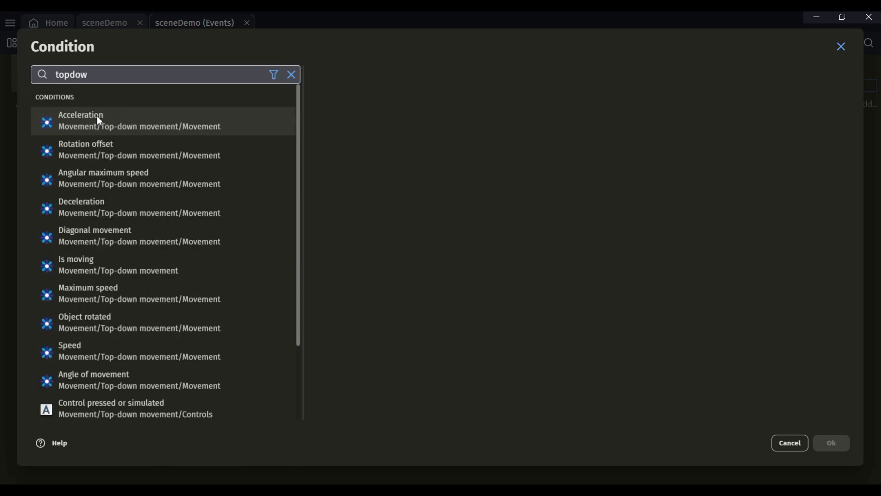
click(113, 267)
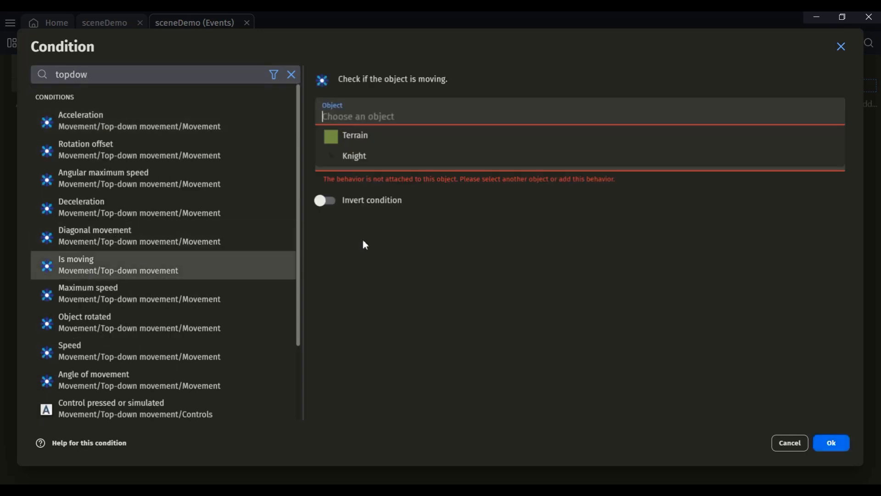
click(367, 159)
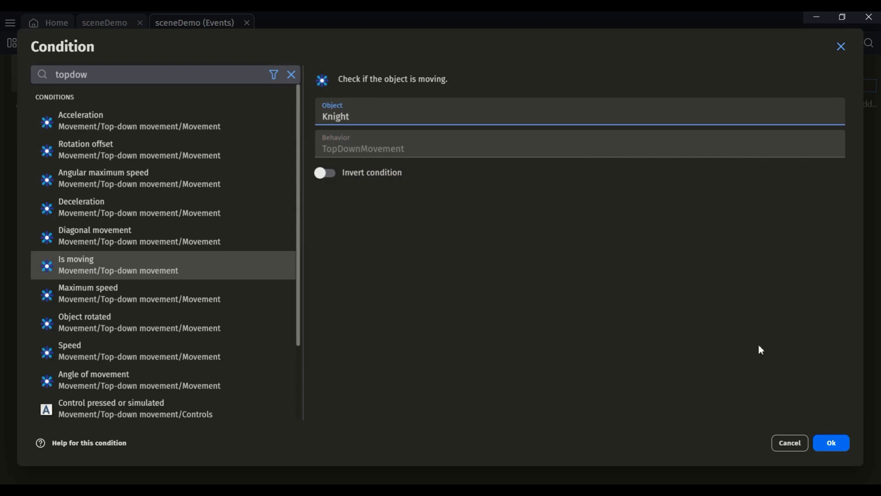
click(831, 444)
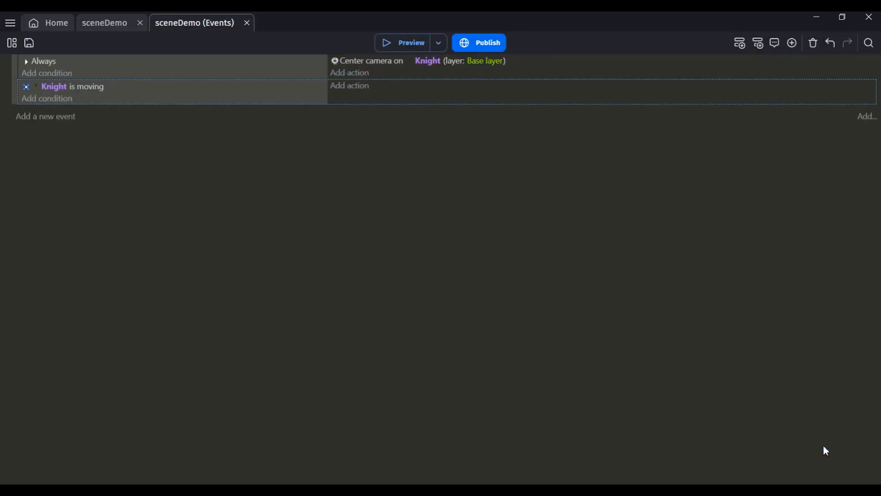
Add a Change the animation action, by animation number, for the Knight to the Is moving event
click(351, 86)
text(change)
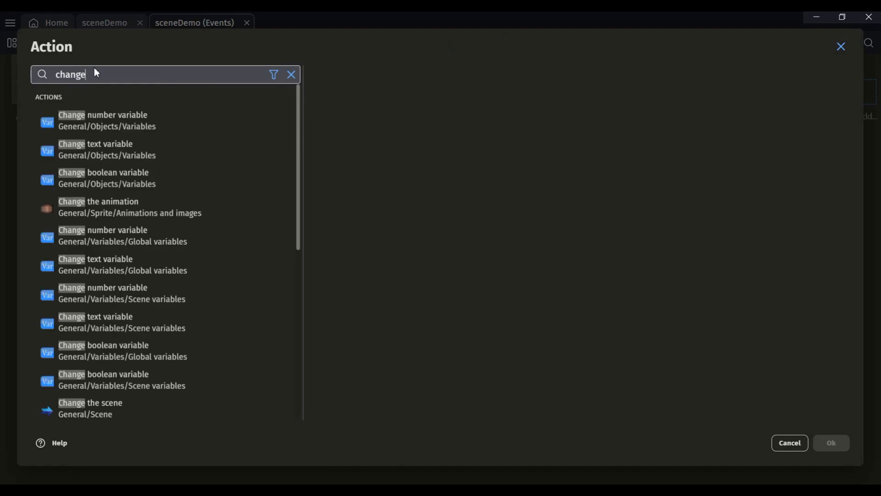
text( anima)
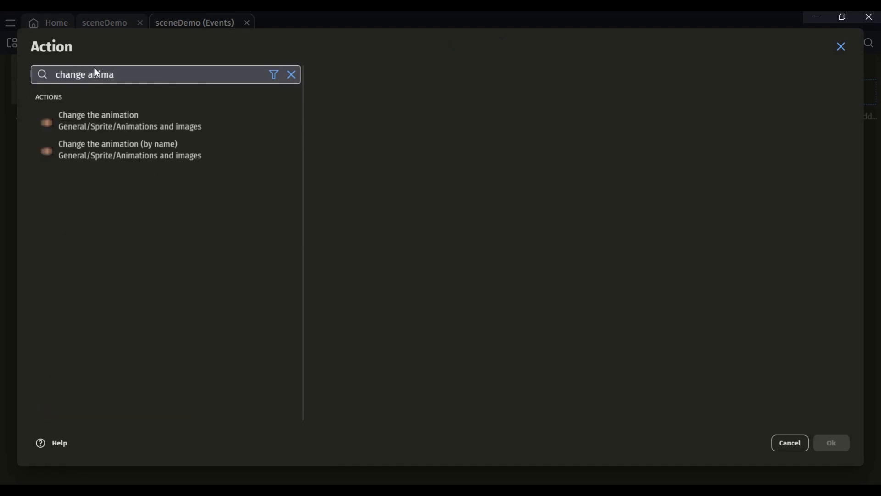
click(117, 118)
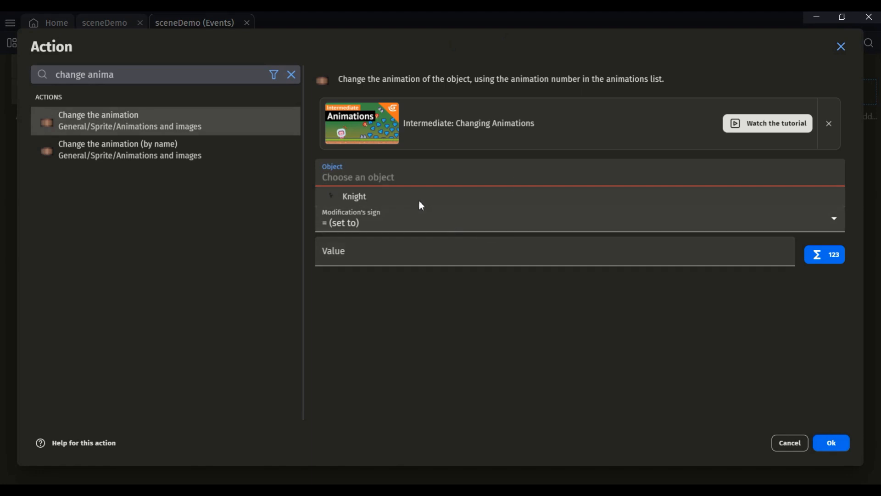
click(366, 198)
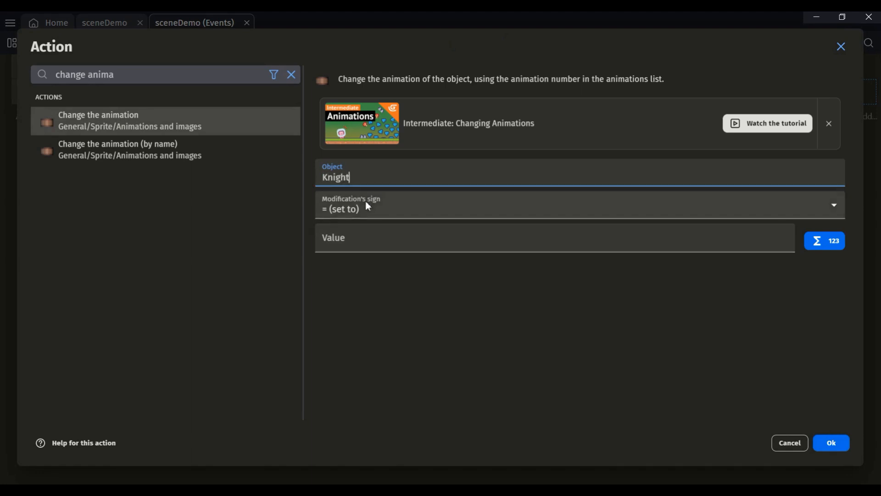
Set the action's animation value to 1+round(Knight.TopDownMovement::Angle()/45) and confirm the action
click(338, 245)
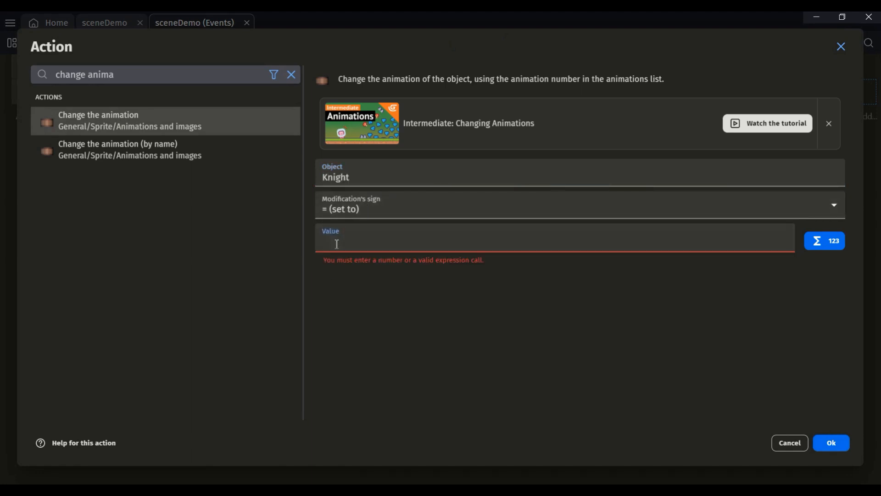
text(1+found()
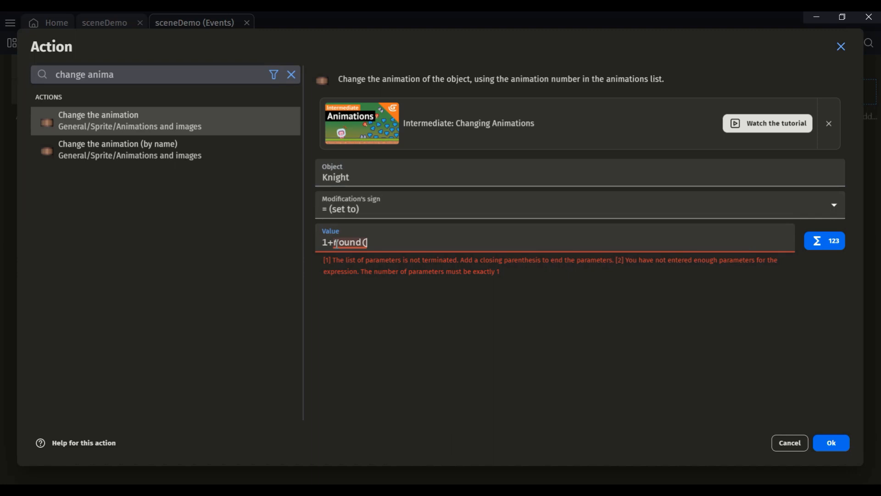
text(Knight.)
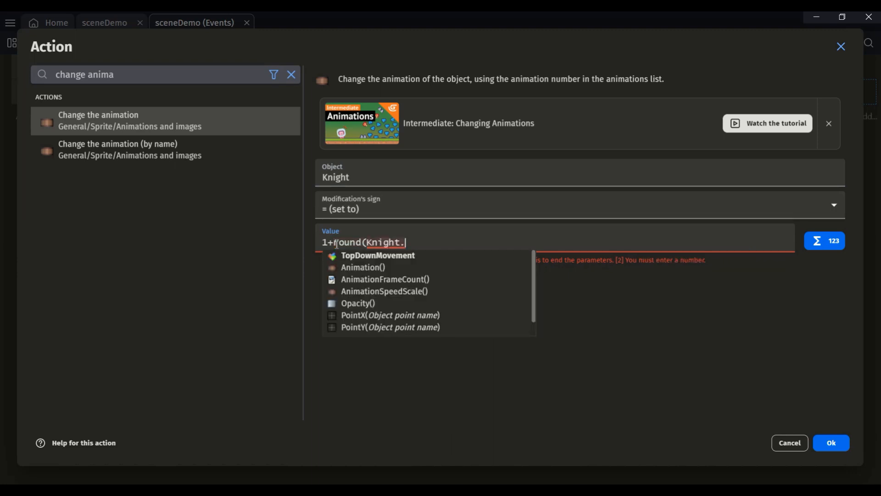
text(TopDown)
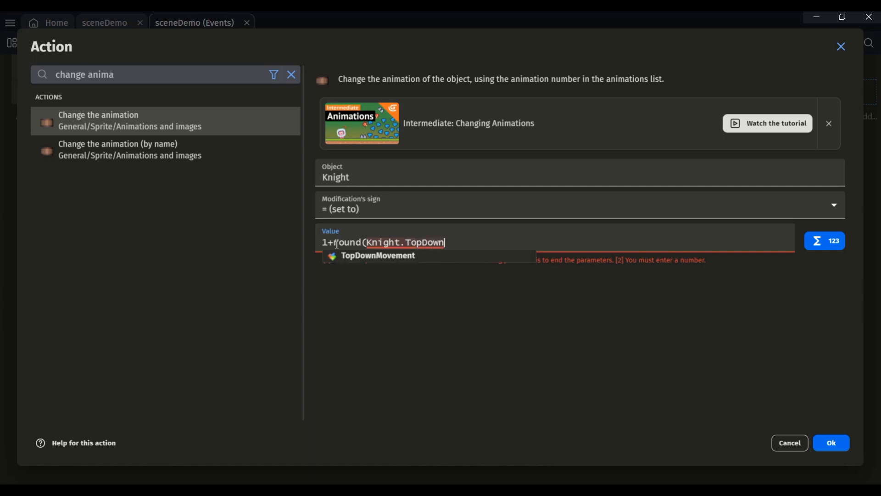
text(Movement::)
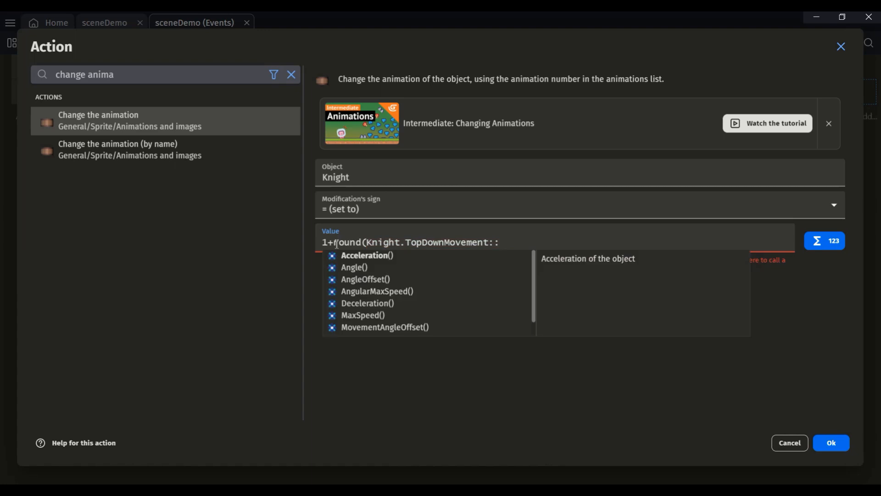
key(Down)
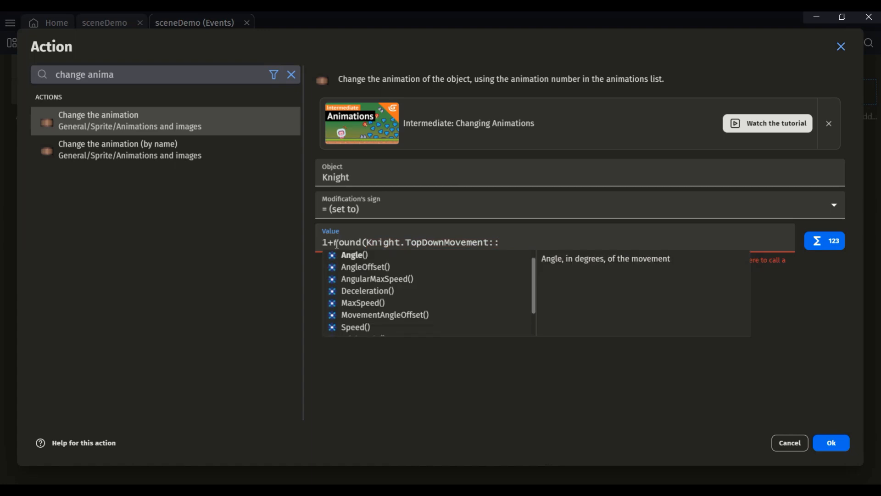
text(Ang)
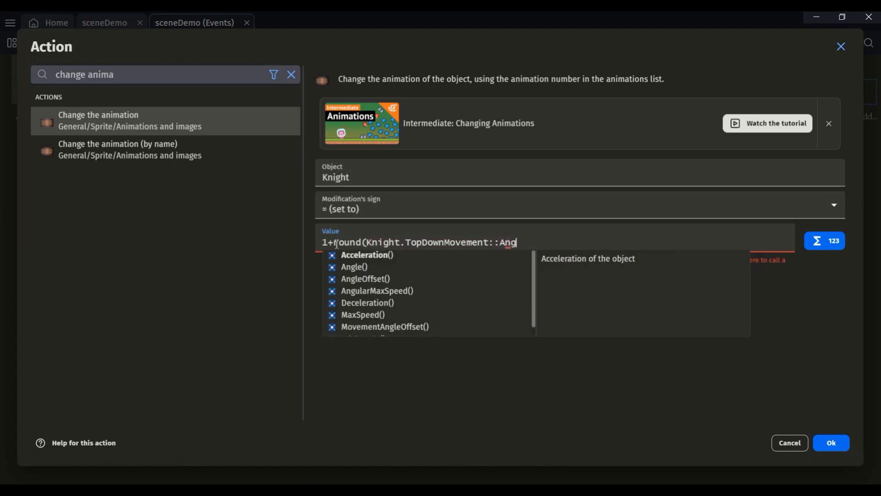
text(le()
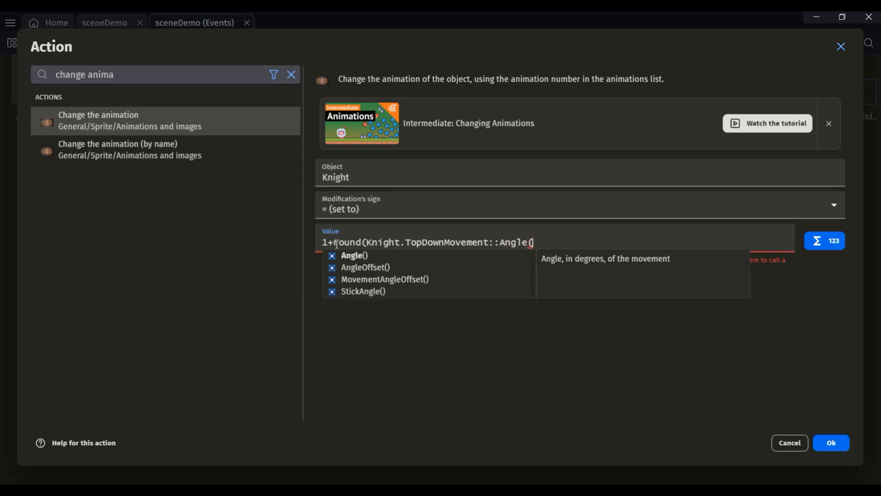
text()/45)
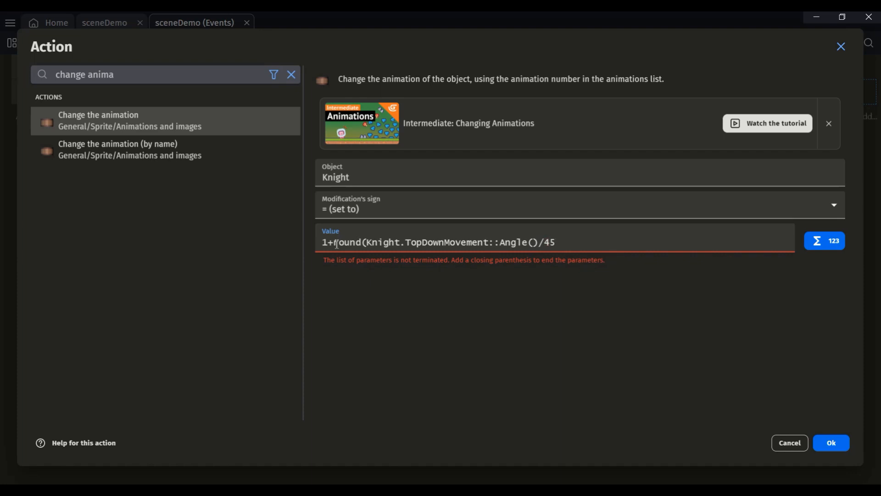
text())
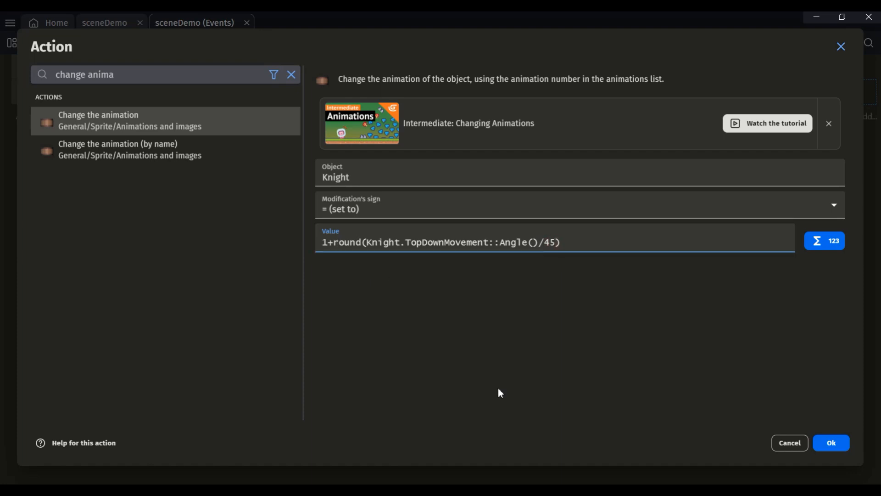
click(832, 443)
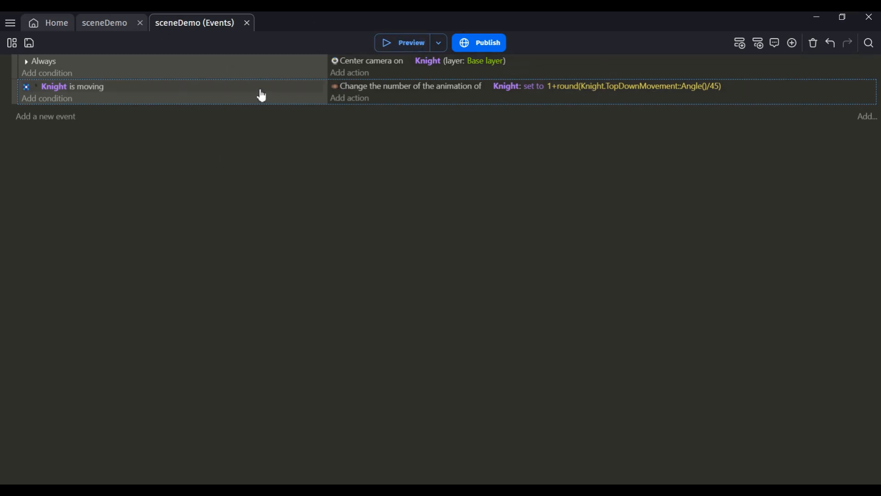
Preview the scene, walk the Knight in several directions to check its animations, and close the preview
click(409, 42)
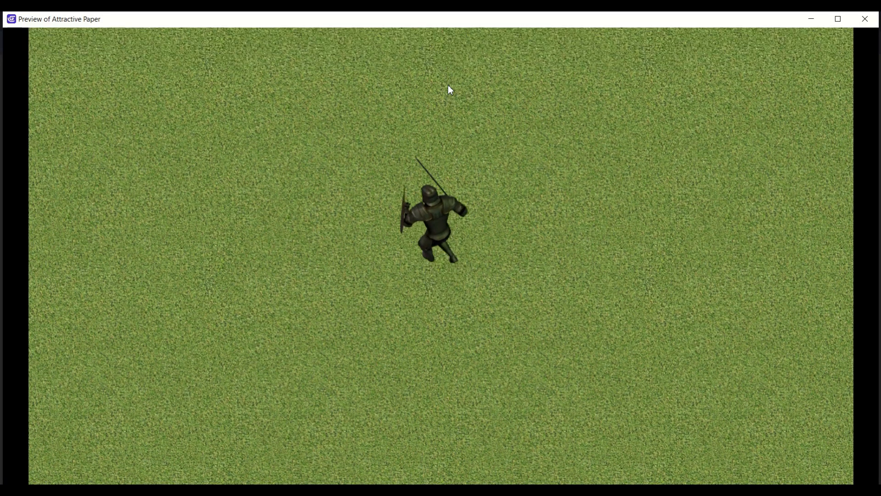
key(Left)
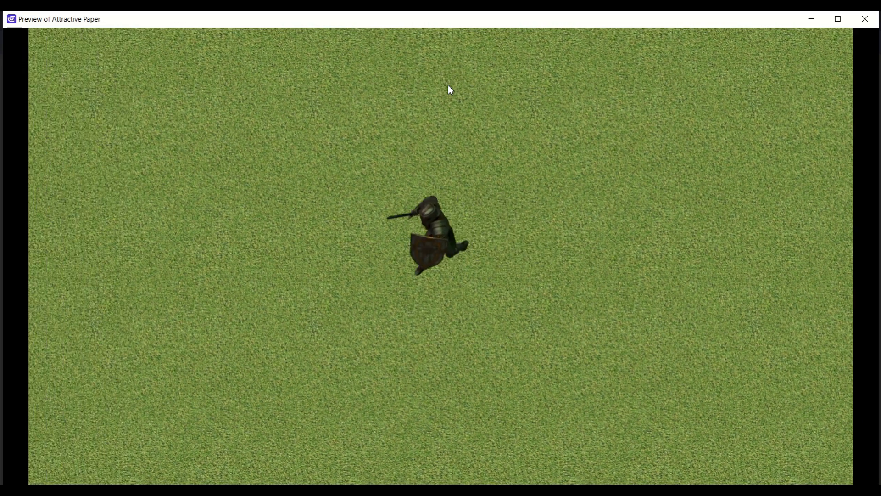
key(Right)
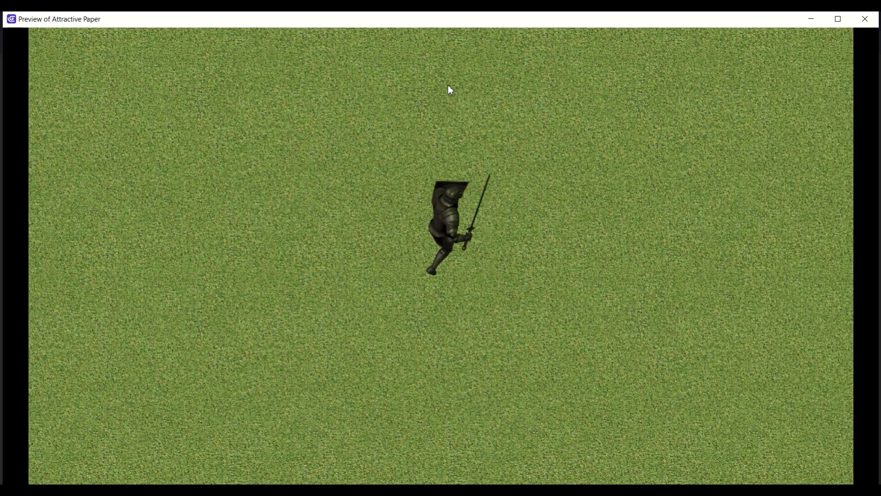
key(Down)
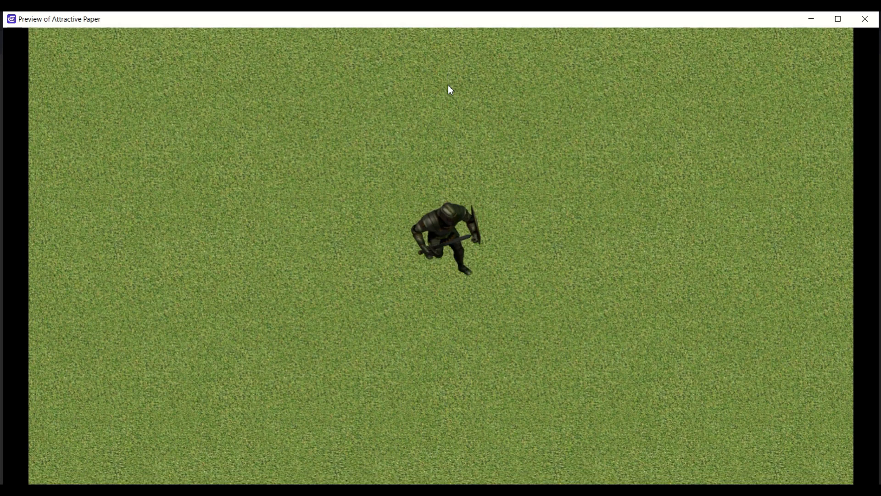
key(Left)
key(Up)
key(Left)
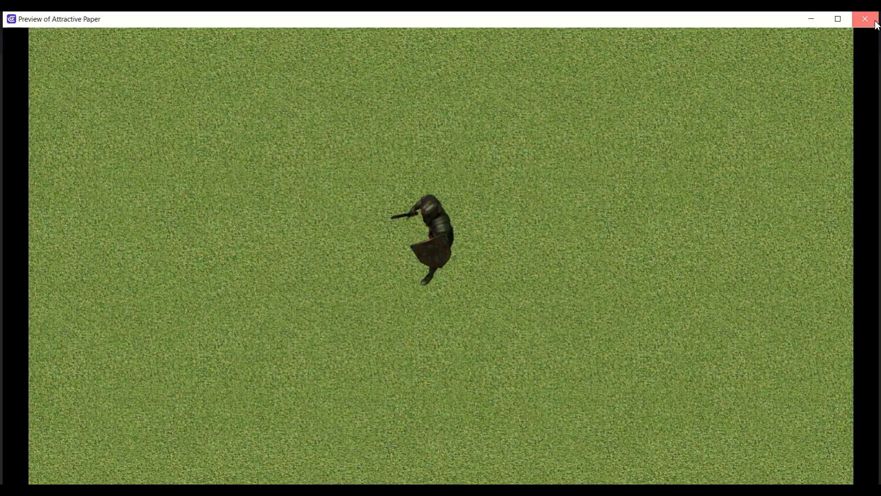
click(865, 19)
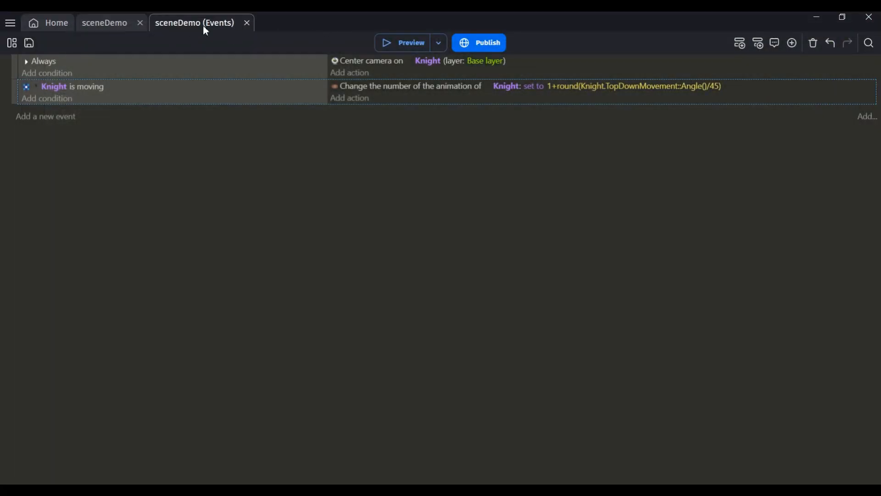
Return to the sceneDemo scene and open the Knight object for editing
click(107, 24)
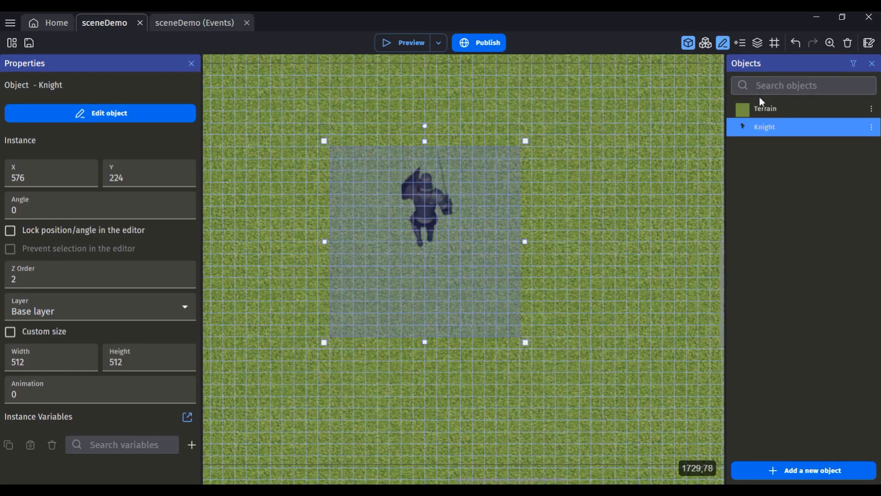
click(807, 123)
double_click(808, 124)
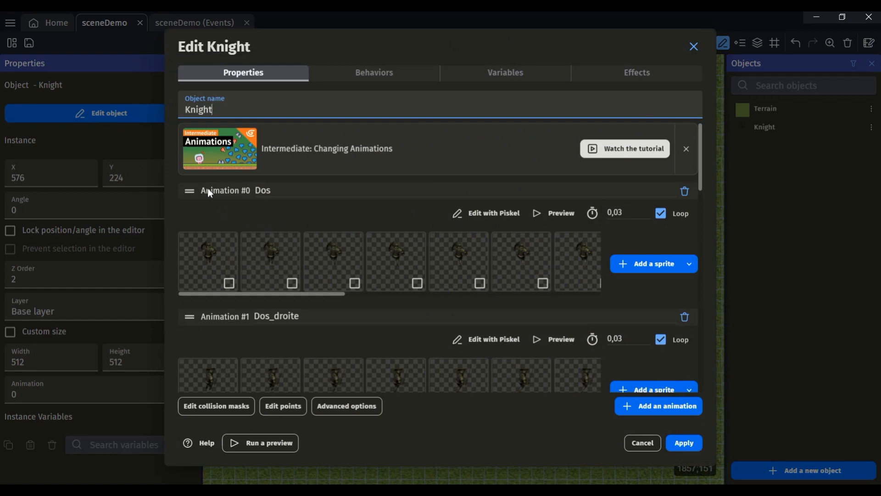
Move the Knight's Dos animation below Dos_droite so it becomes animation #1
drag(194, 190, 277, 336)
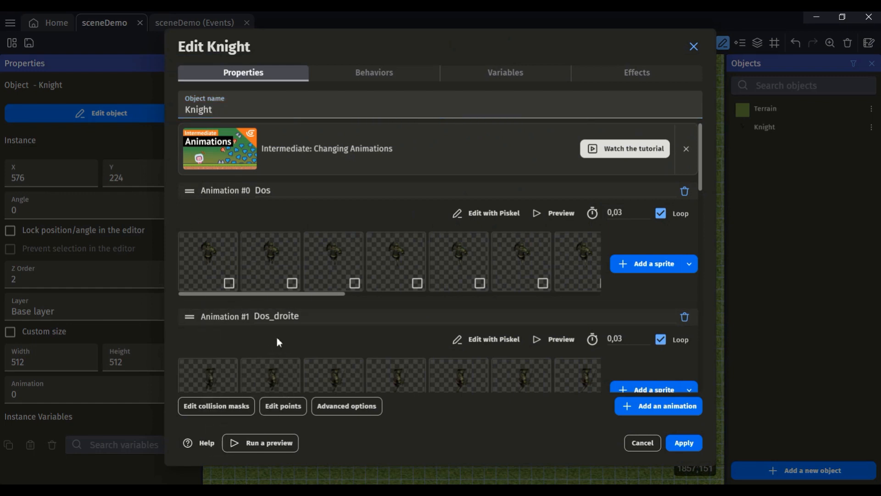
scroll(288, 297, down, 1)
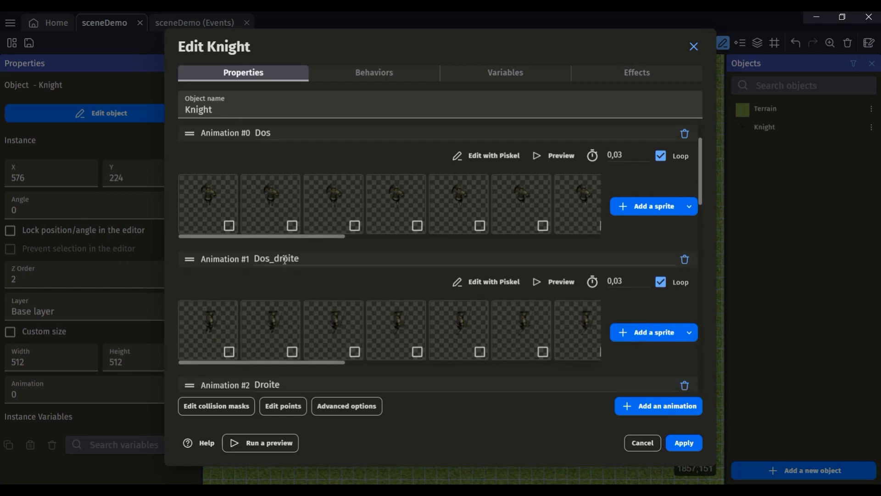
scroll(202, 158, down, 1)
scroll(199, 158, up, 2)
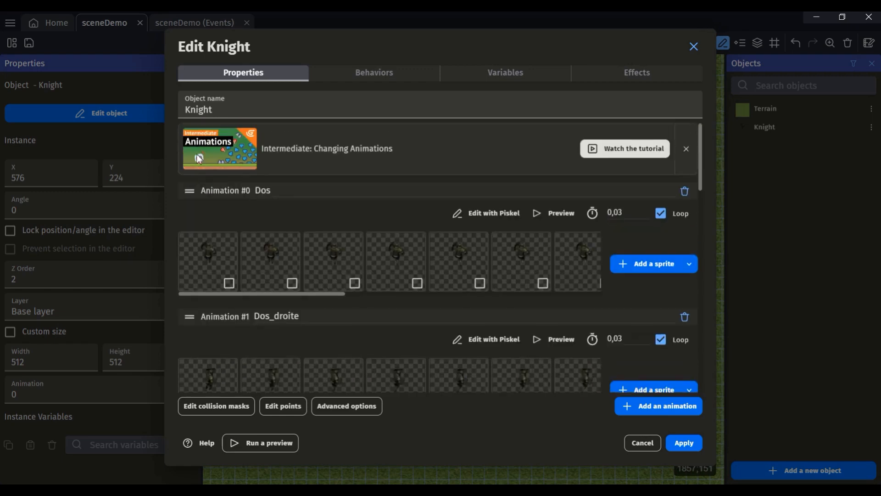
drag(191, 191, 230, 358)
scroll(622, 314, down, 2)
scroll(615, 304, up, 1)
drag(191, 135, 193, 360)
drag(186, 140, 231, 395)
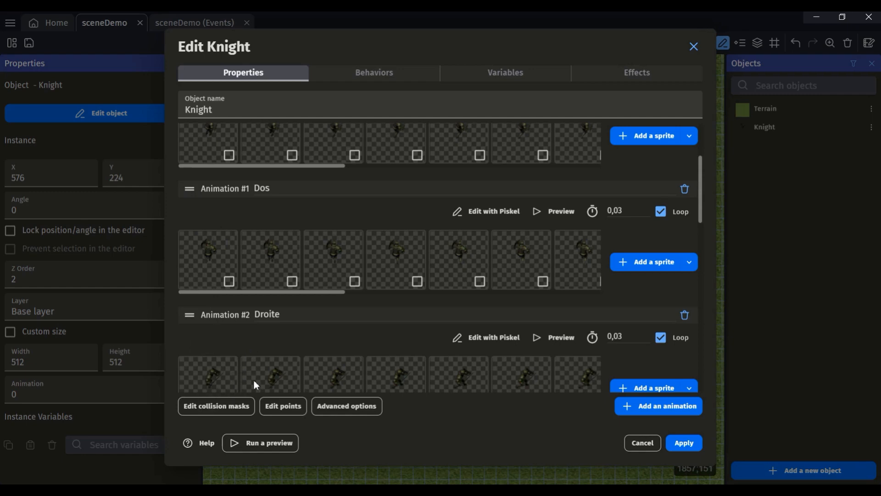
Move the Dos animation down past Droite and FaceDroite so it becomes animation #3
scroll(239, 217, down, 1)
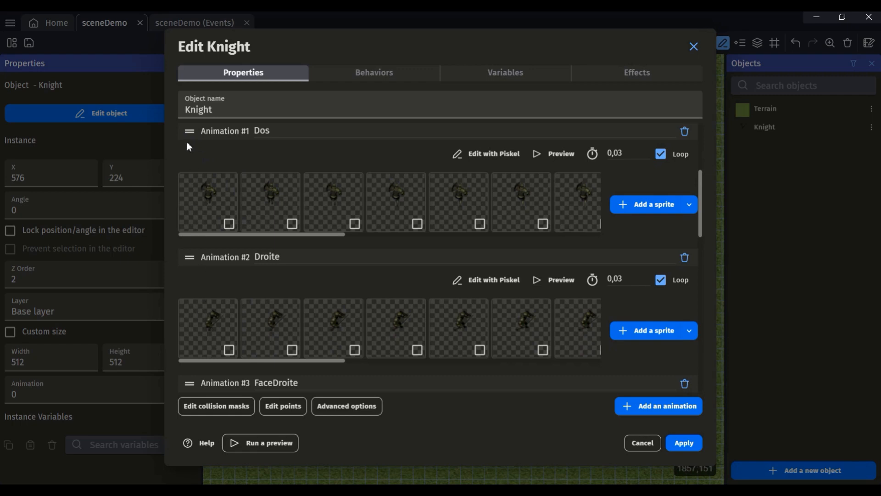
drag(188, 135, 217, 385)
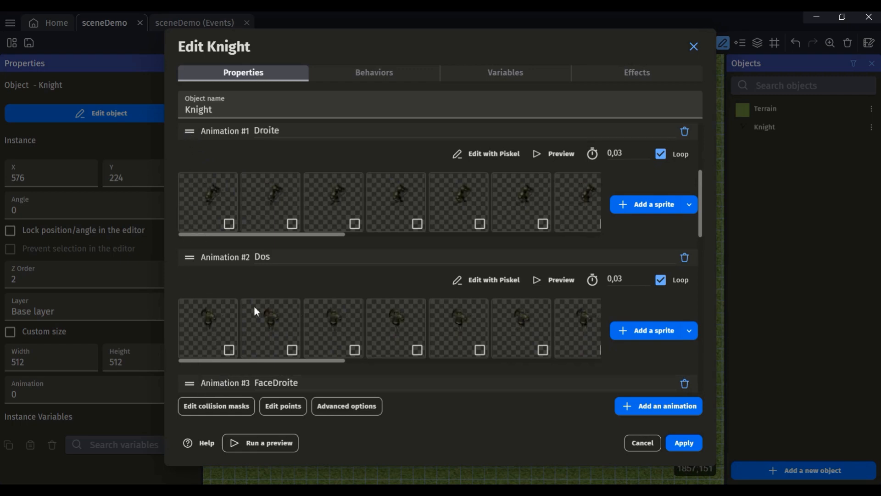
scroll(252, 306, down, 5)
drag(189, 142, 197, 361)
drag(211, 328, 228, 347)
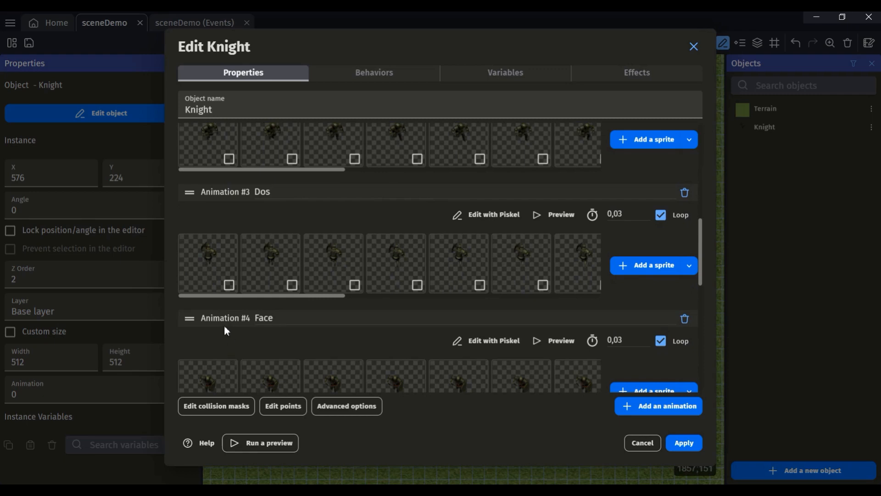
Move the Dos animation below Face so it becomes animation #4
scroll(187, 202, down, 1)
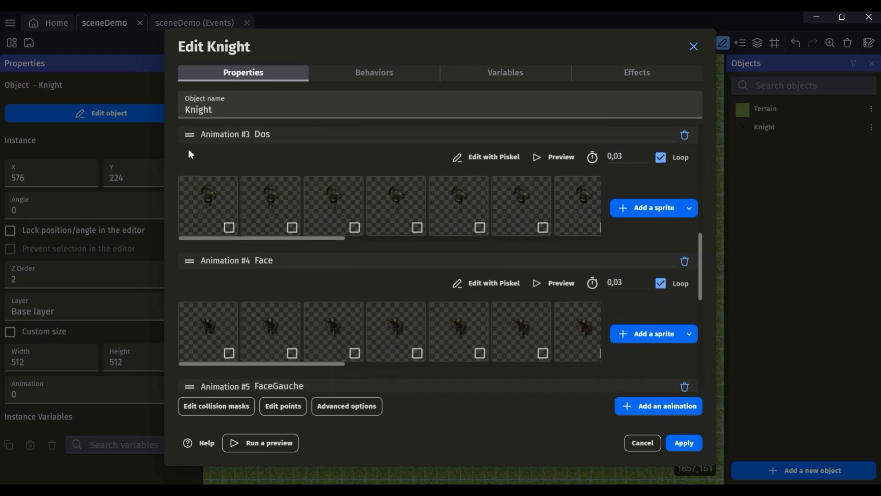
drag(191, 137, 215, 384)
scroll(216, 245, down, 2)
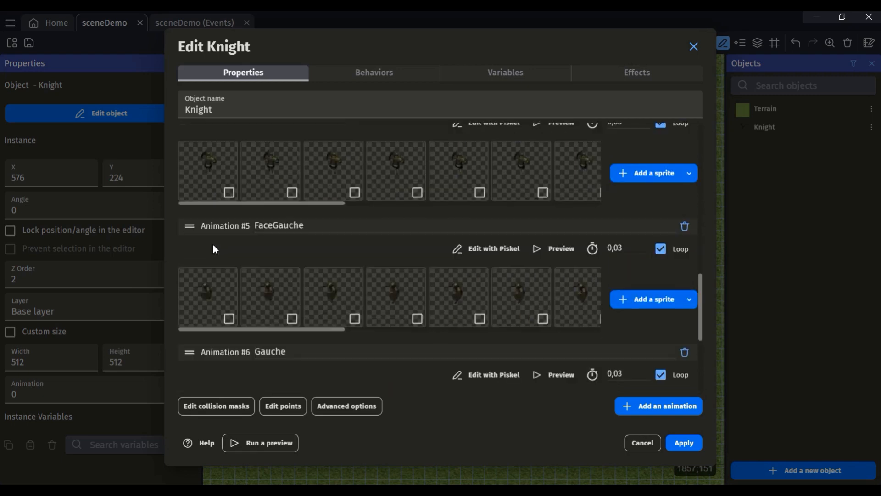
Move the Dos animation below FaceGauche so it becomes animation #5
scroll(200, 170, up, 1)
drag(191, 160, 232, 400)
drag(194, 268, 194, 195)
drag(193, 159, 221, 311)
drag(218, 342, 203, 329)
drag(193, 156, 356, 368)
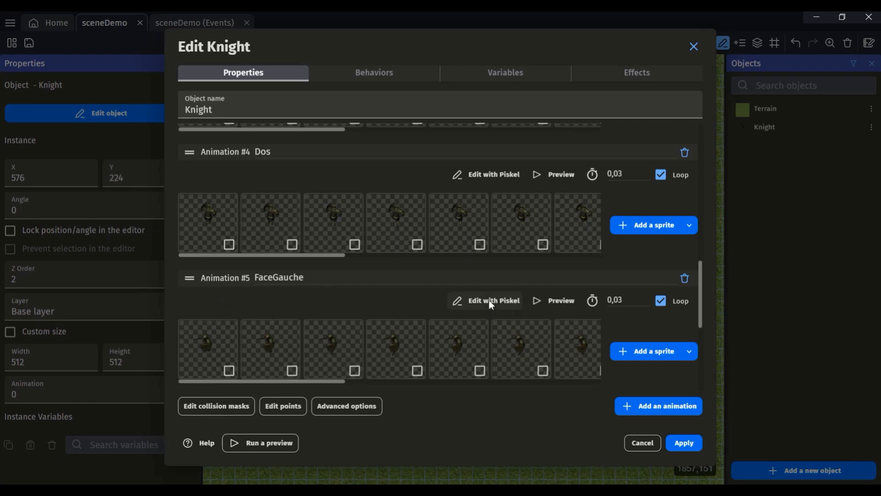
scroll(480, 296, down, 1)
scroll(231, 193, up, 2)
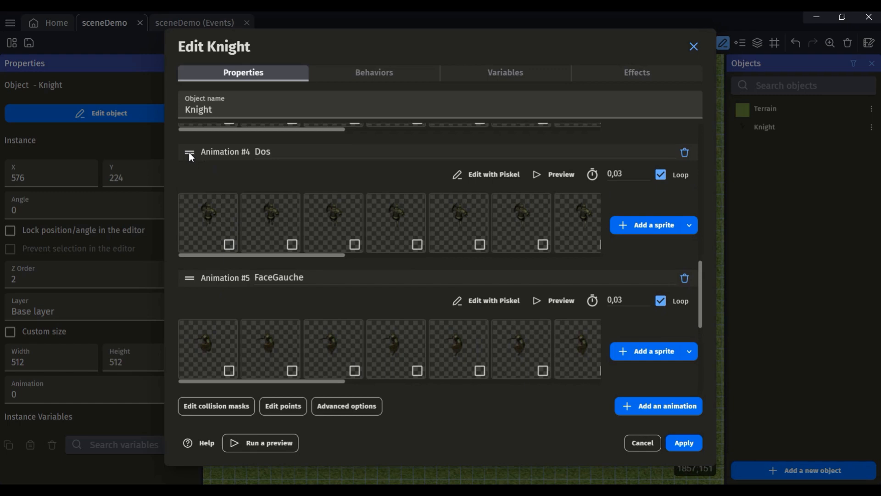
drag(190, 155, 224, 376)
drag(191, 278, 184, 178)
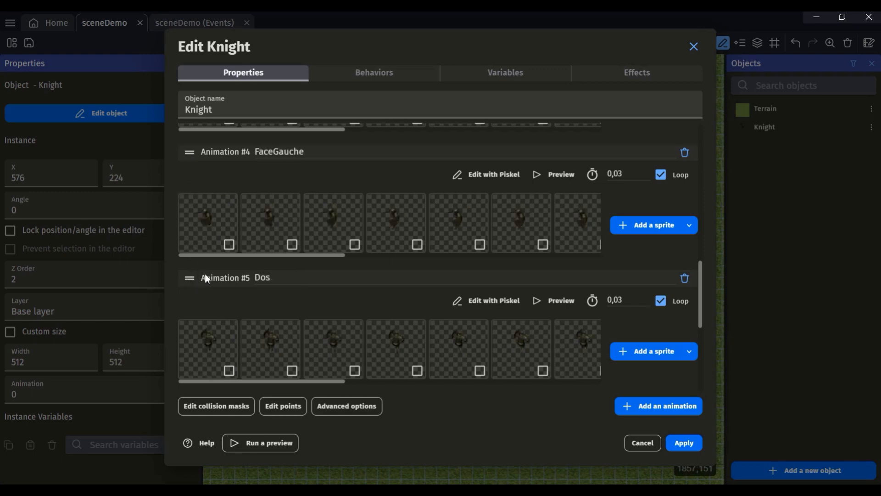
Move the Knight's Dos animation below Gauche and DosGauche so it becomes animation #7, and apply the changes
scroll(205, 273, down, 2)
drag(191, 344, 196, 221)
scroll(212, 267, down, 6)
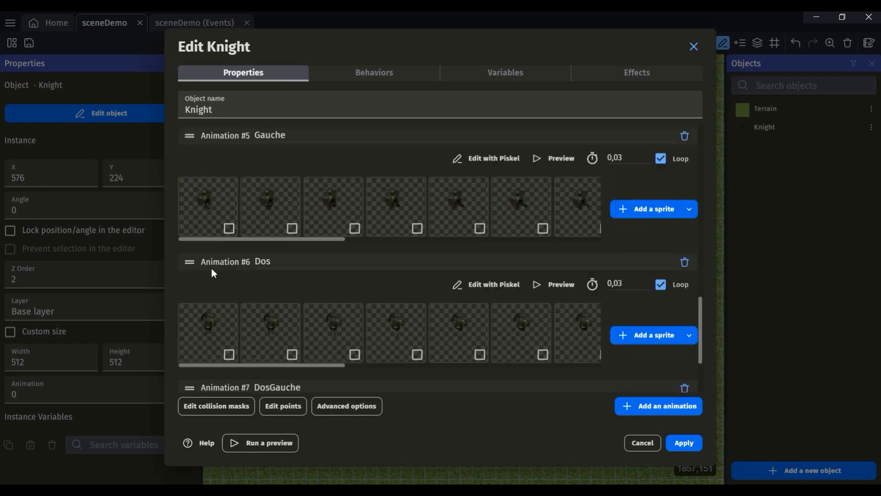
scroll(208, 266, up, 4)
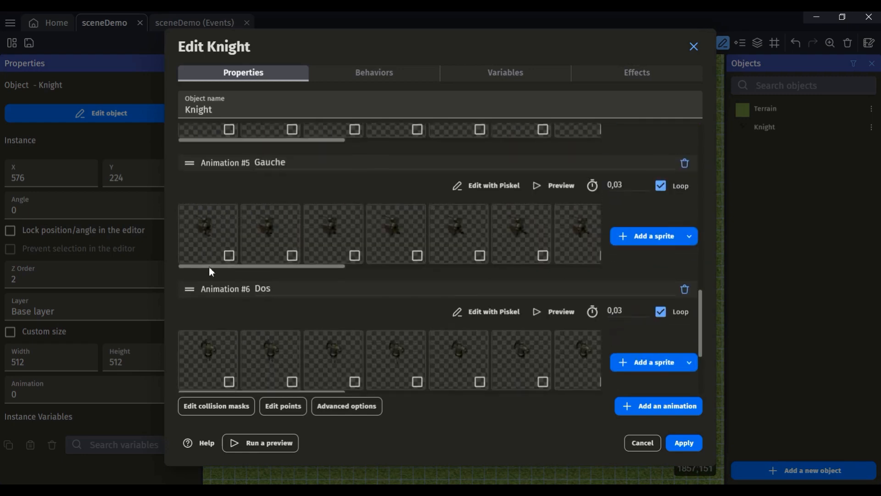
scroll(197, 290, down, 2)
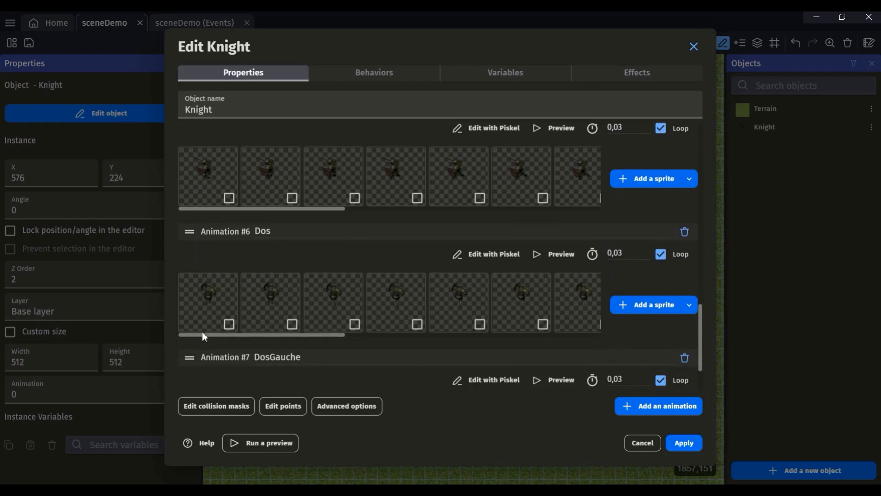
drag(191, 360, 190, 230)
scroll(210, 243, down, 3)
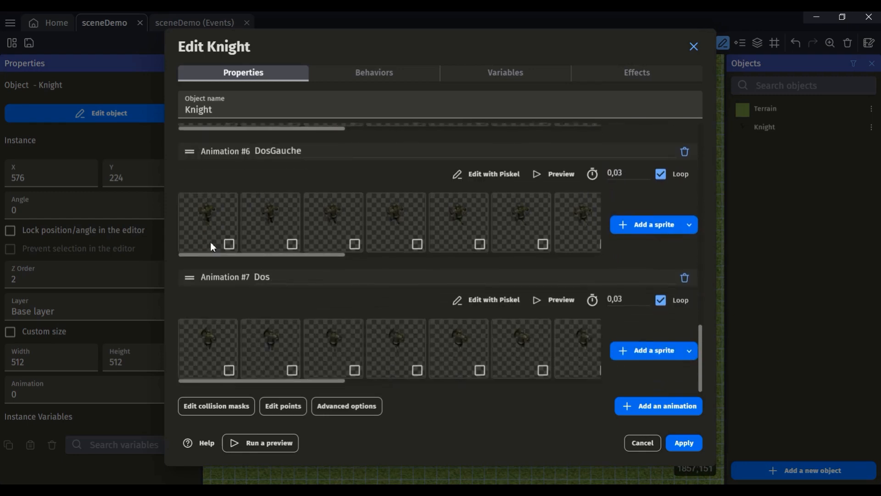
click(691, 443)
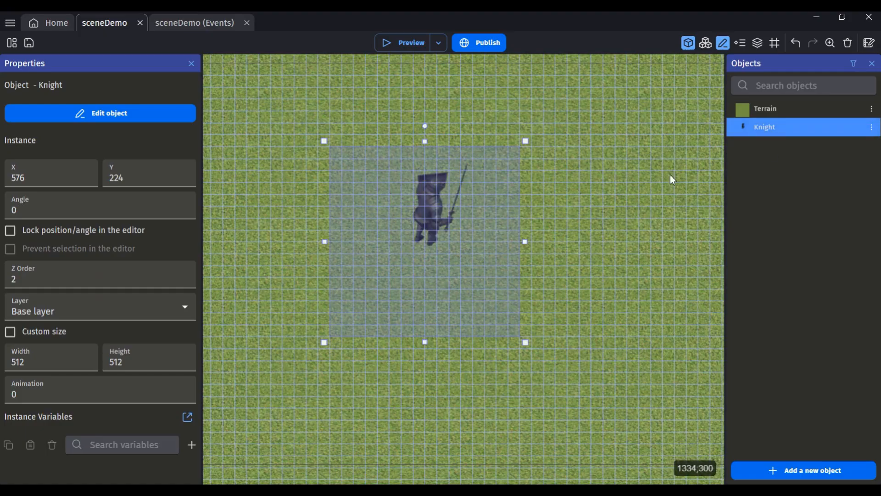
Preview the scene, walk the Knight up and down to check its direction animations, and close the preview
click(399, 43)
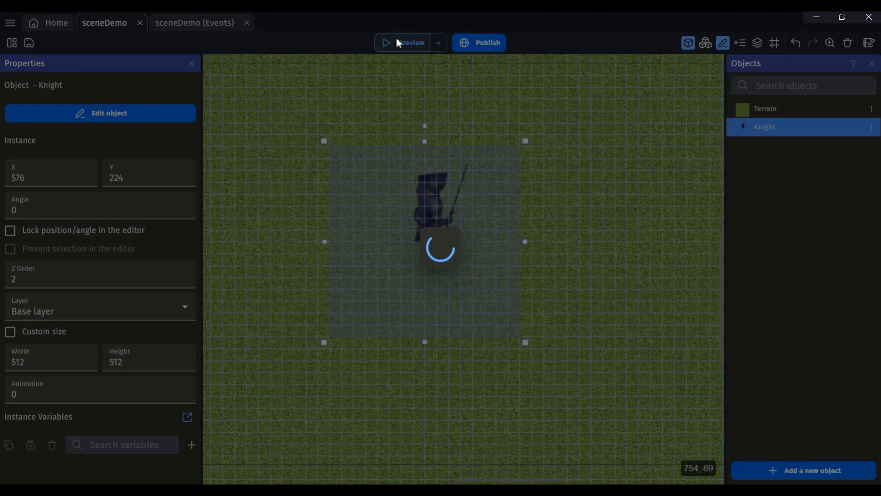
key(Up)
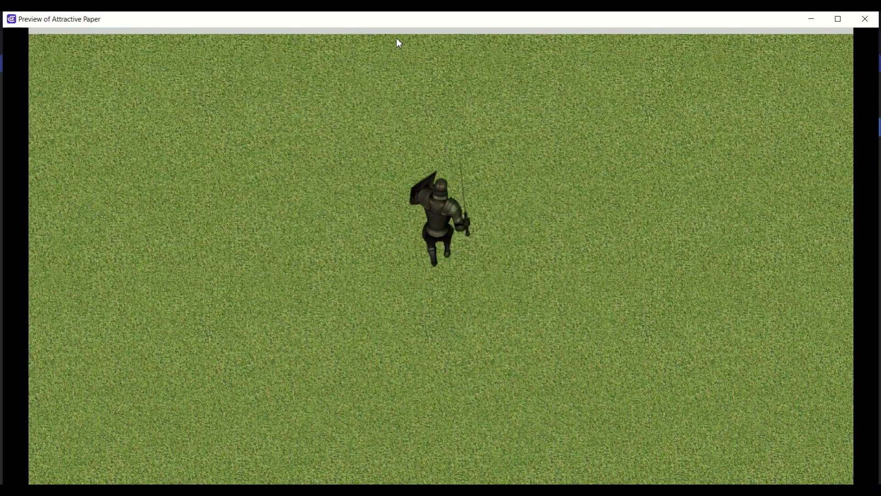
key(Down)
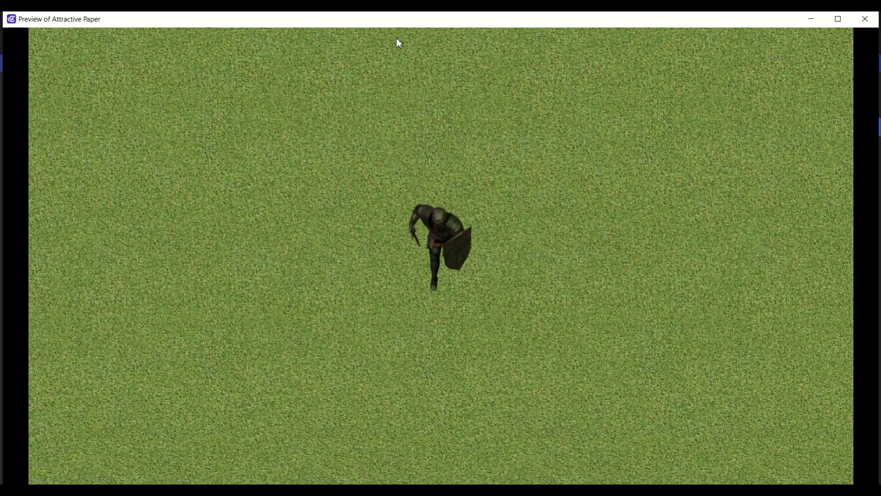
click(865, 19)
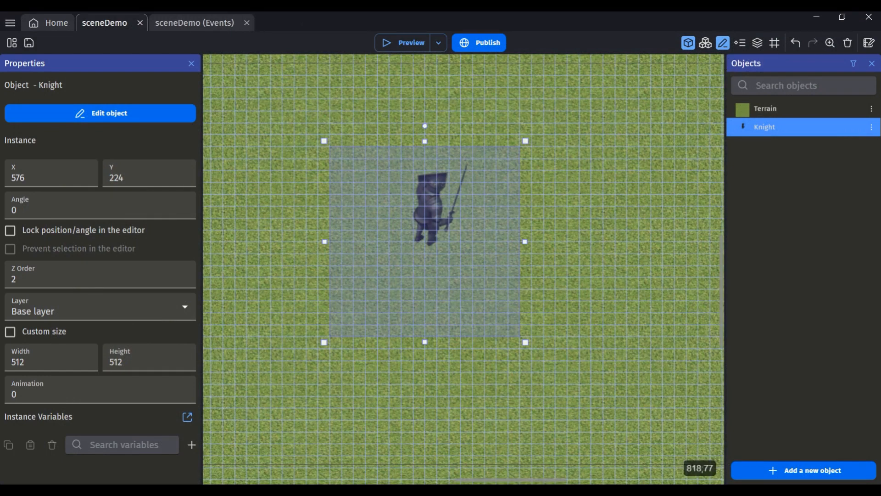
Set the max. speed of the Knight's TopDownMovement behavior to 500 and apply the change
double_click(794, 131)
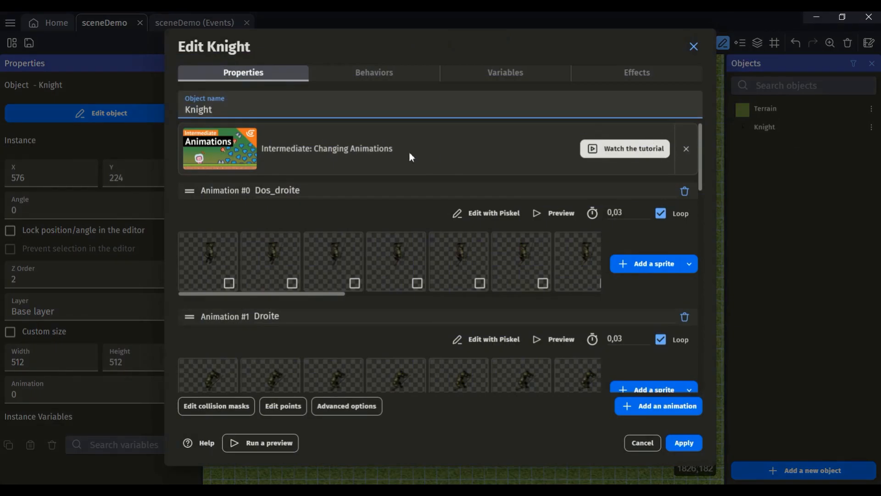
click(392, 68)
click(222, 294)
key(BackSpace)
key(BackSpace)
key(BackSpace)
text(5)
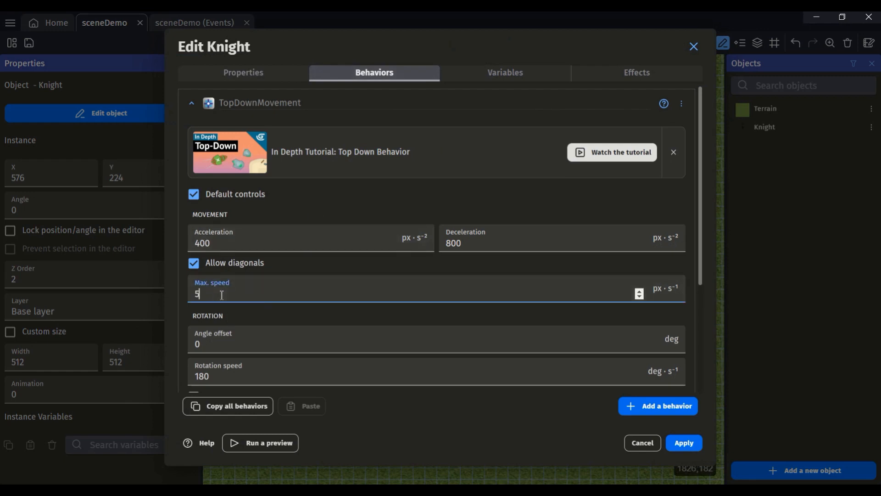
text(00)
scroll(323, 318, down, 3)
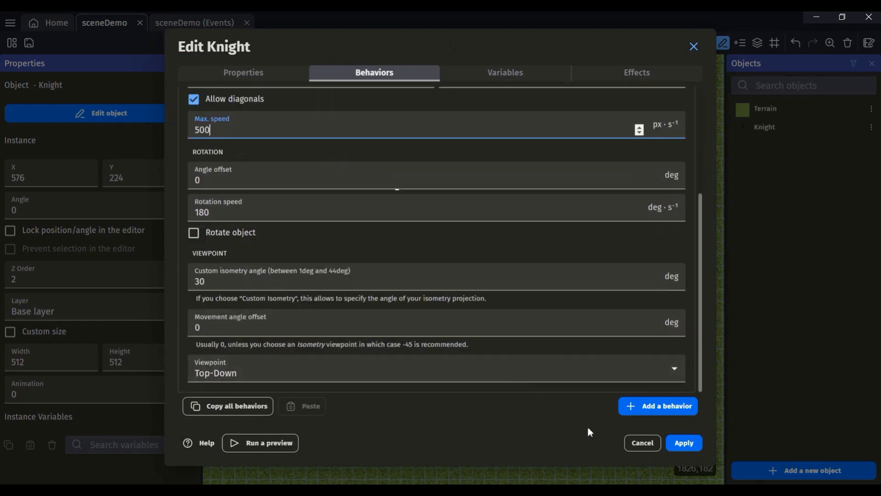
click(686, 440)
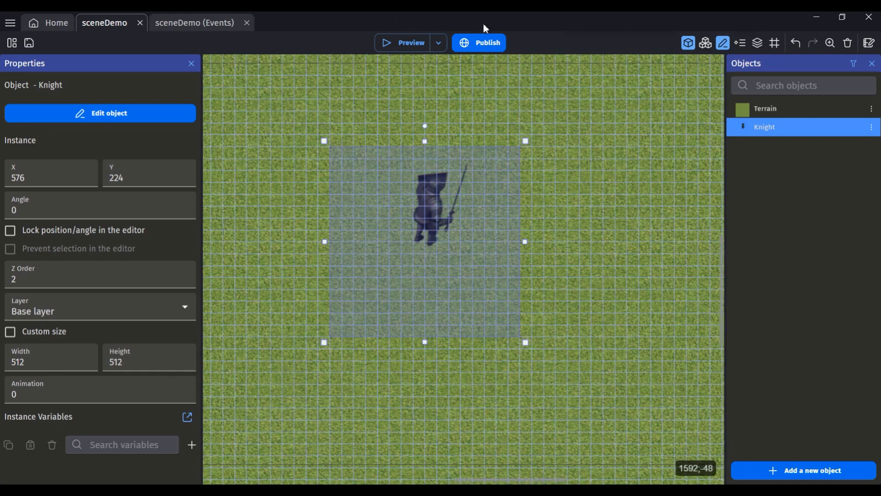
Test the Knight's new walking speed in a scene preview and close it
click(419, 42)
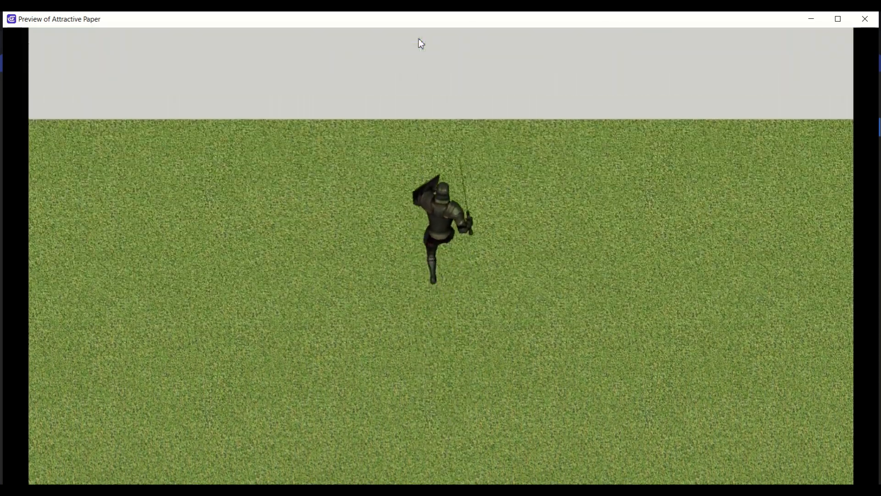
key(Down)
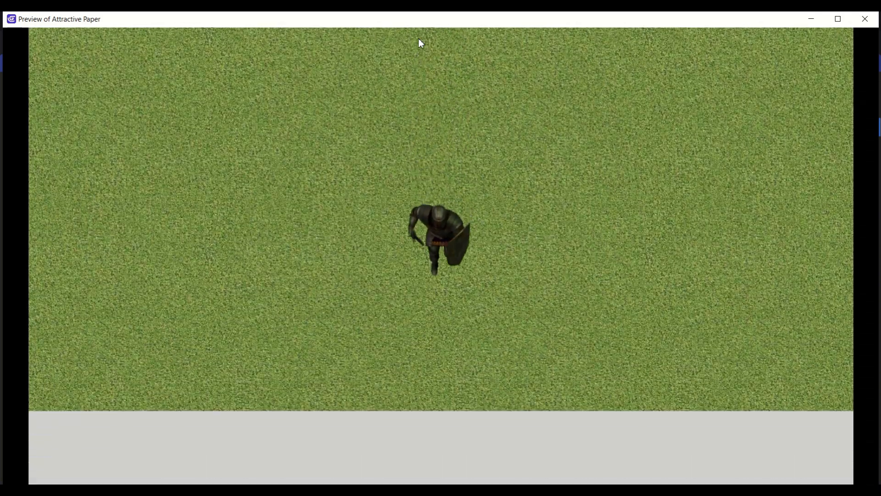
click(865, 18)
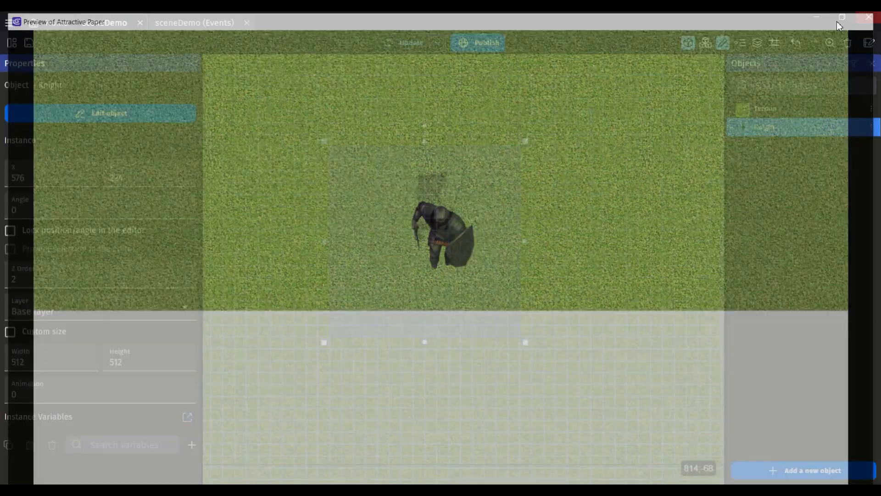
scroll(437, 172, down, 5)
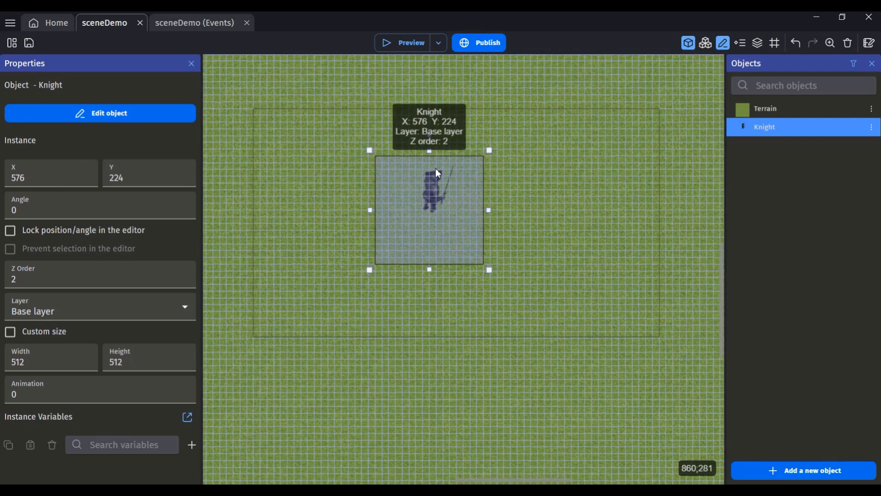
scroll(436, 169, down, 4)
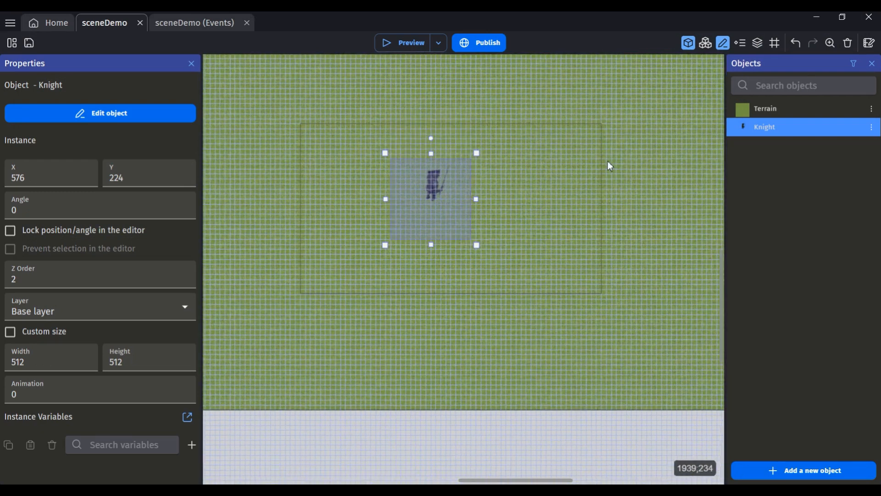
click(781, 111)
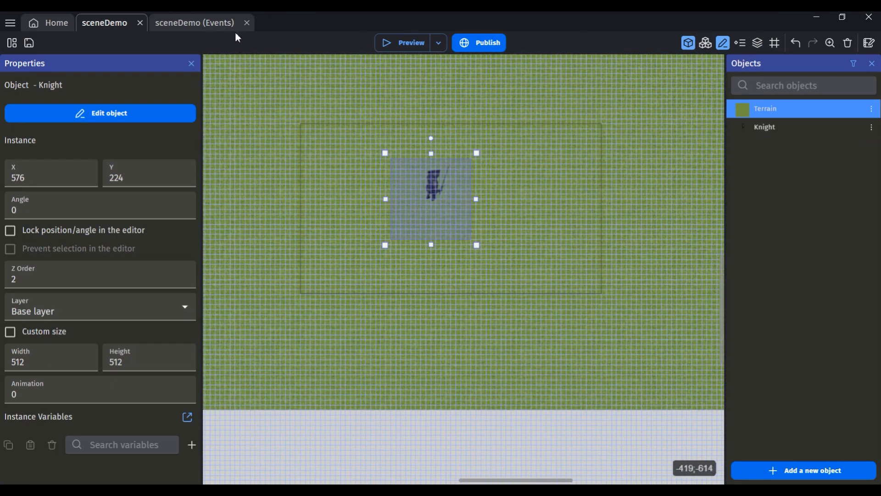
Add a new event to the sceneDemo events with the condition Any key pressed
click(184, 24)
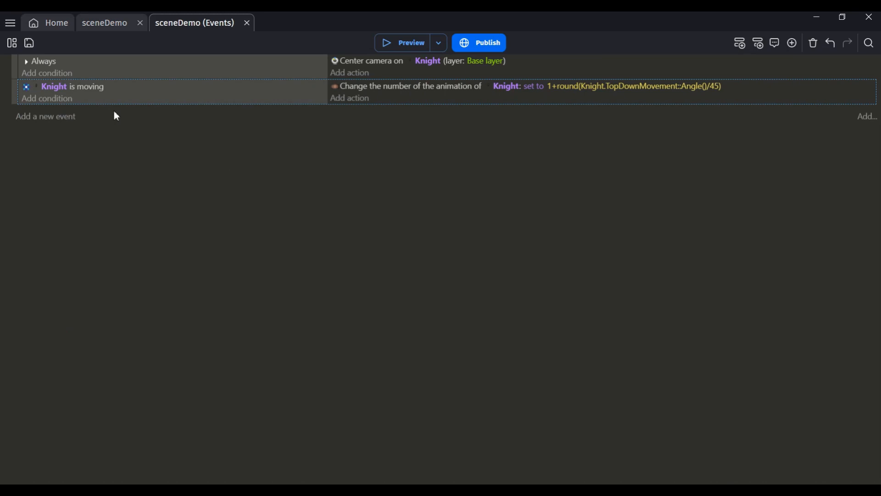
click(45, 121)
click(42, 114)
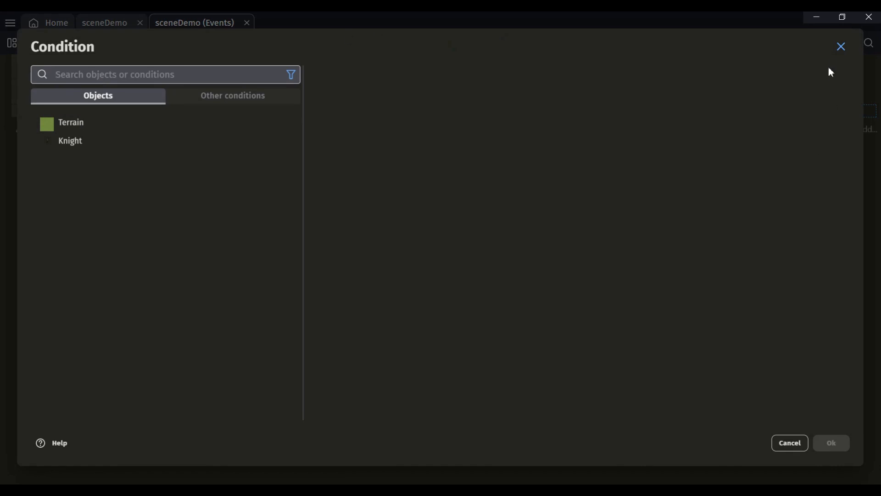
click(836, 49)
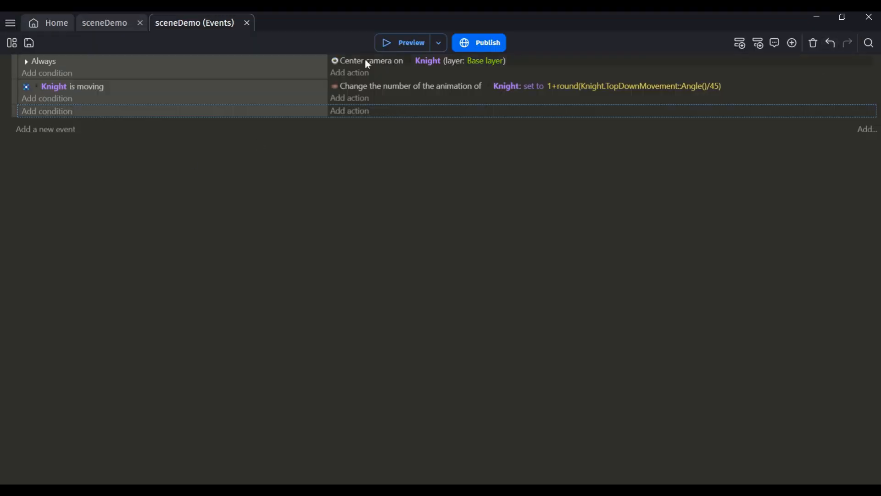
click(50, 112)
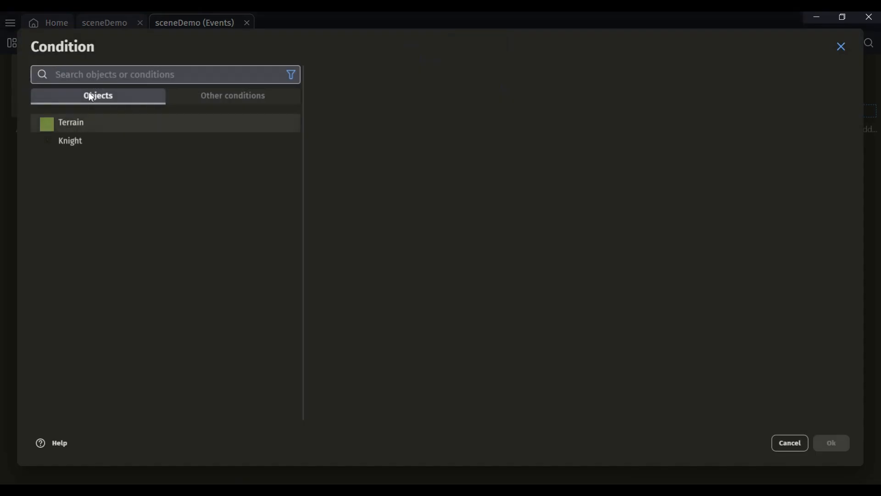
text(keyboad)
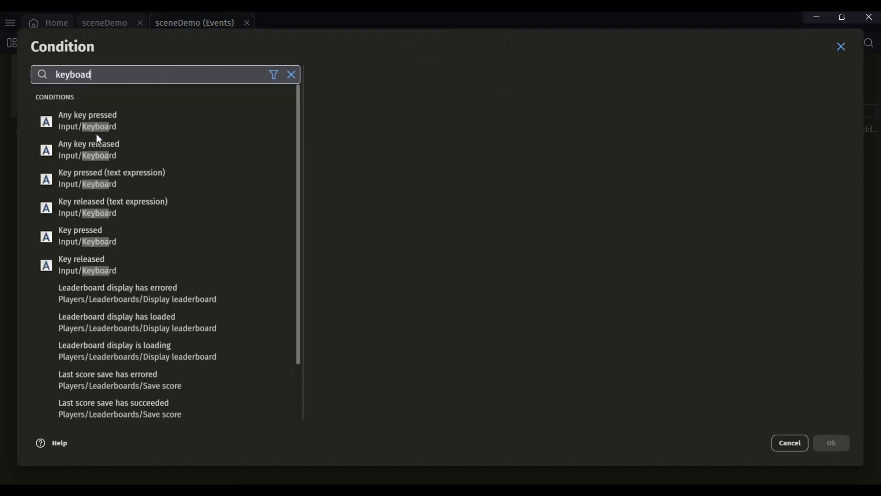
click(94, 127)
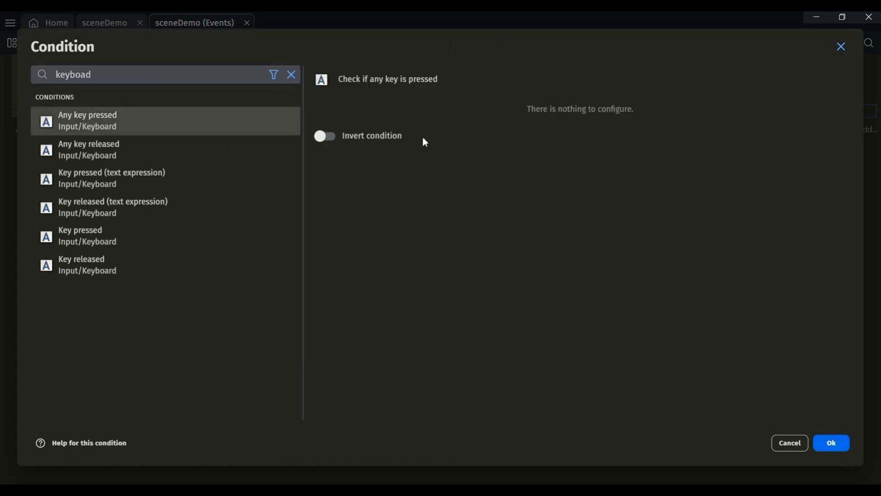
click(832, 442)
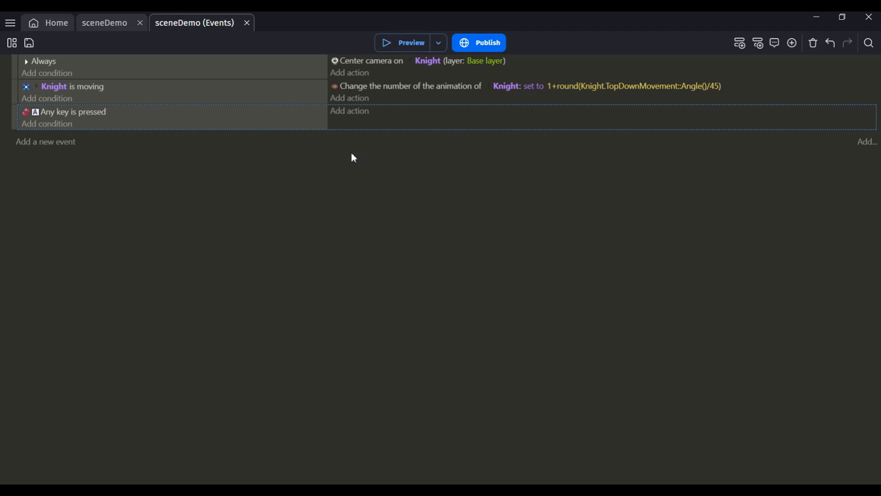
Add a Change the animation action to the Any key is pressed event, setting the Knight's animation number to 8
click(344, 114)
text(animat)
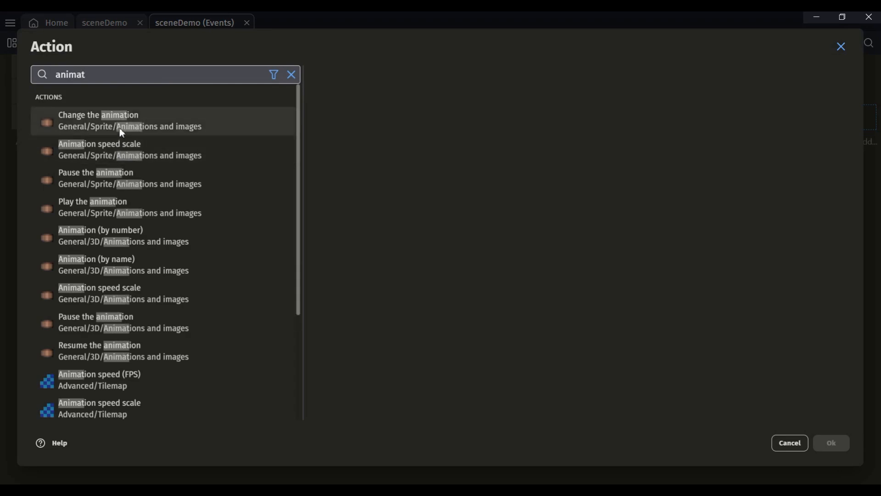
click(97, 124)
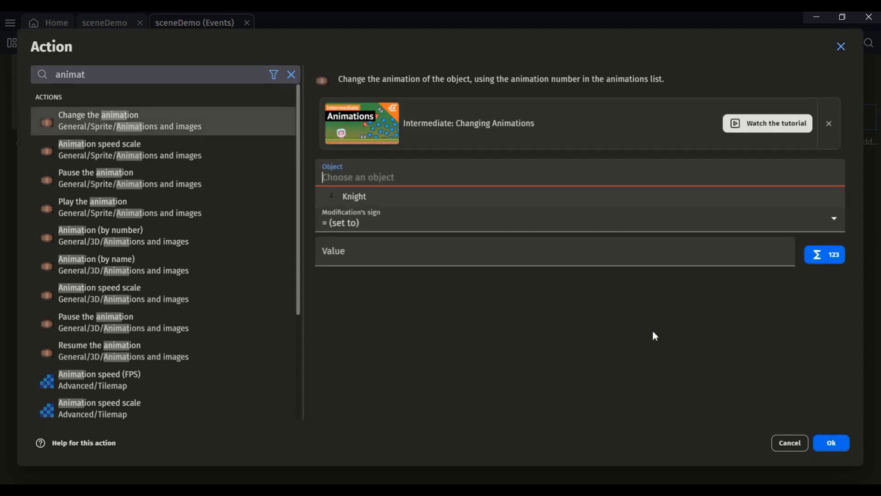
click(364, 196)
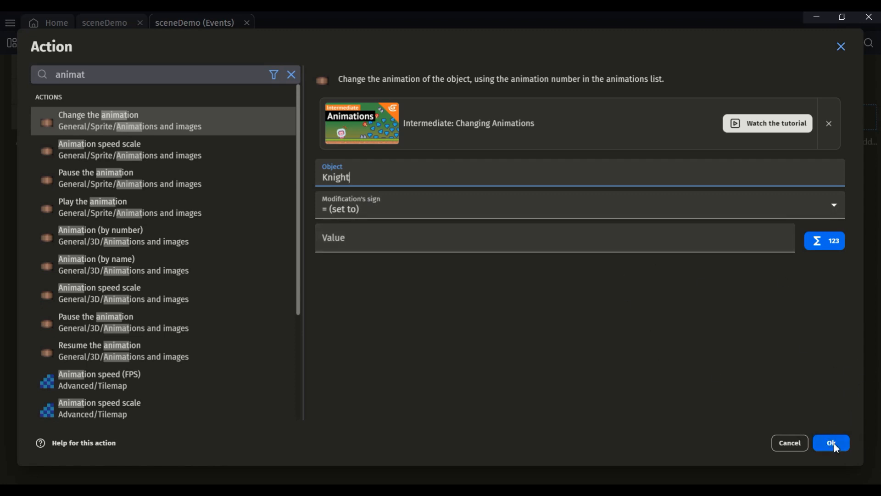
click(353, 241)
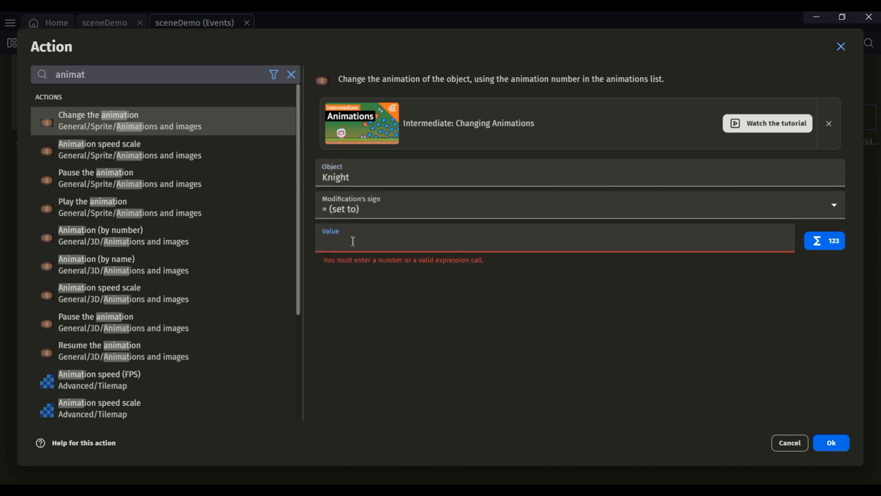
text(8)
click(826, 438)
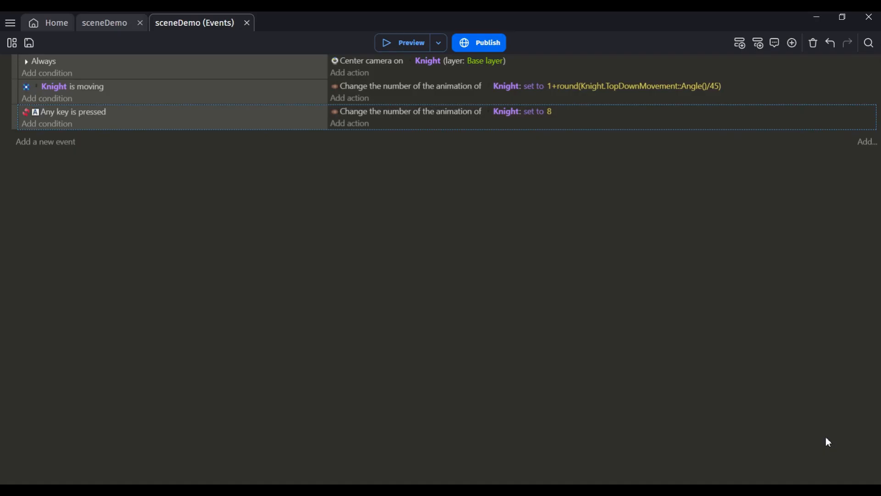
Run a preview of sceneDemo, walk the Knight down, left, up and right to test its animations, and close the preview
click(120, 19)
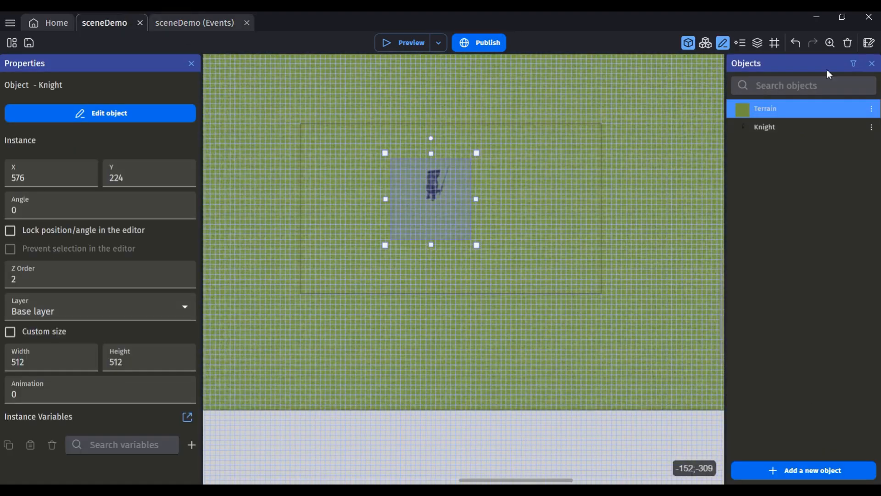
click(405, 46)
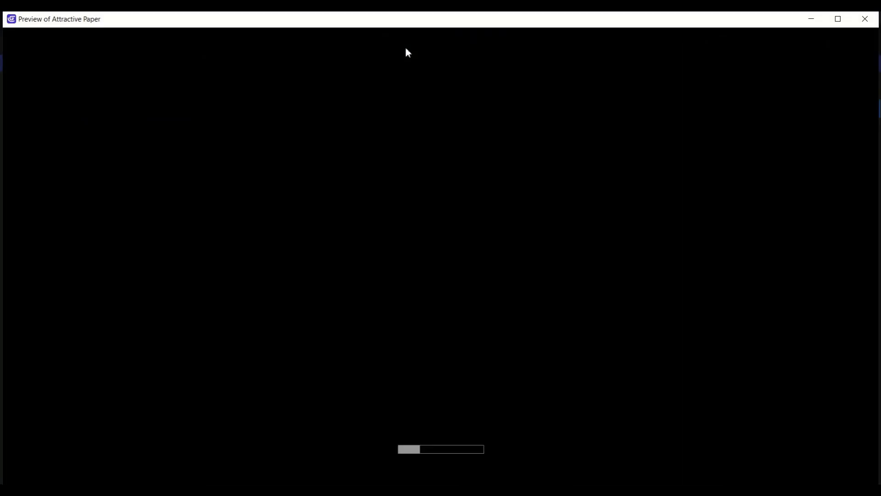
key(Down)
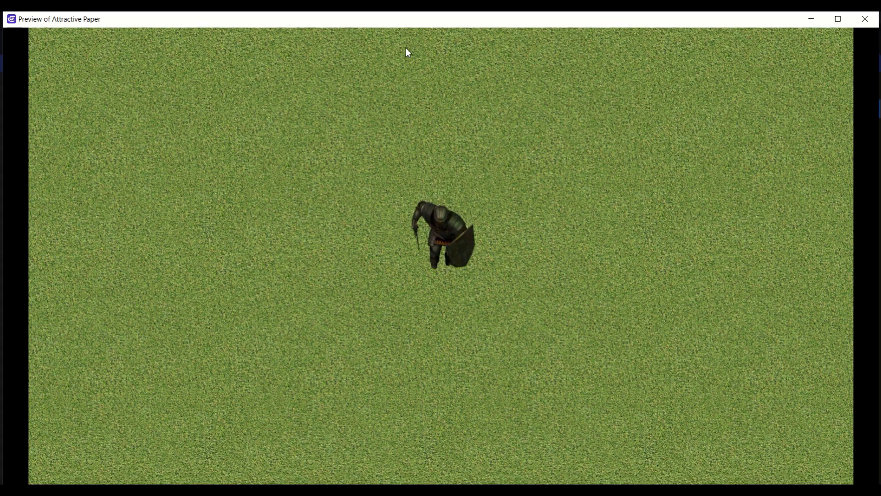
key(Left)
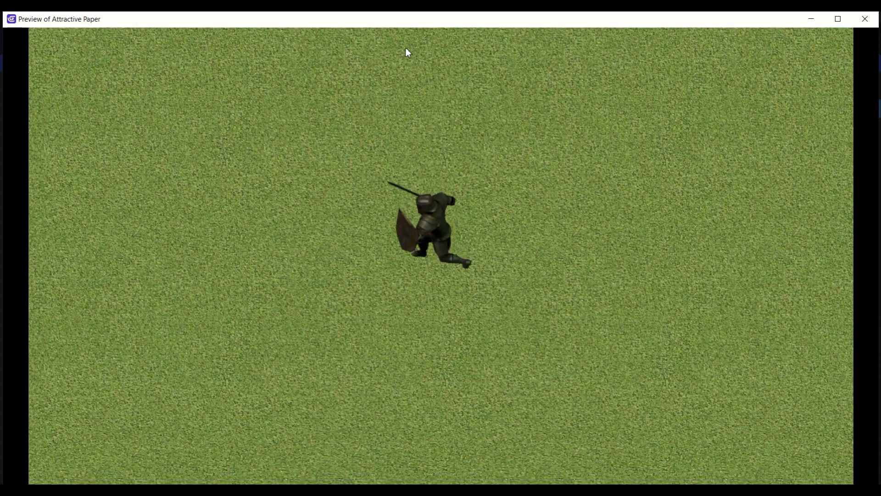
key(Up)
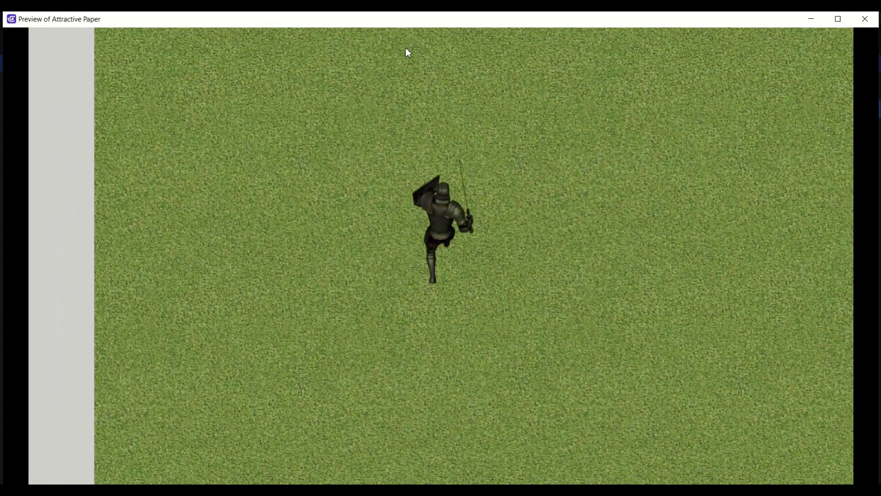
key(Right)
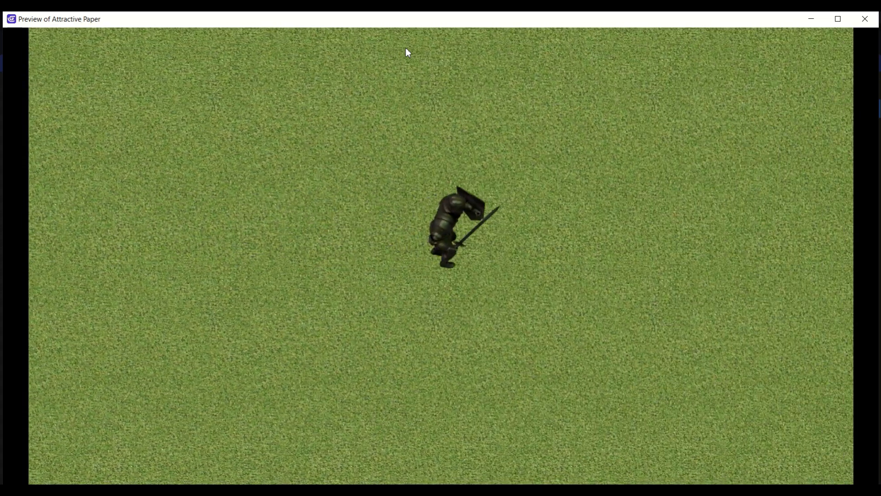
key(Up)
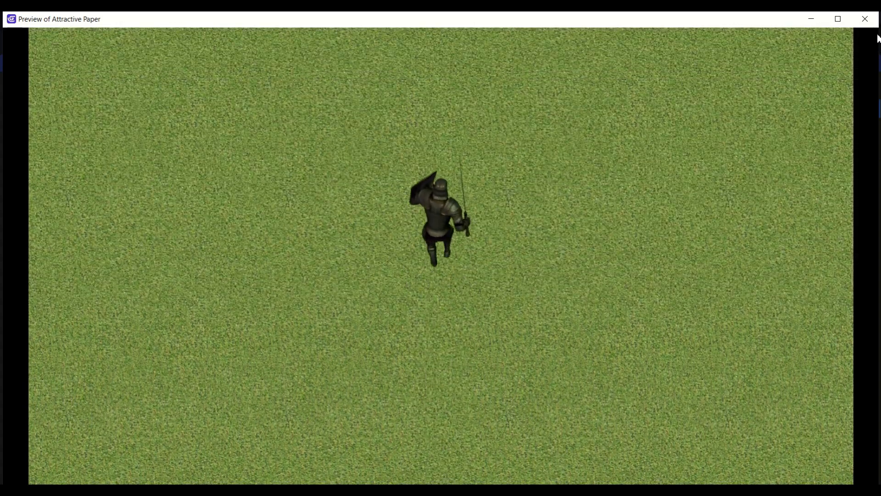
click(866, 19)
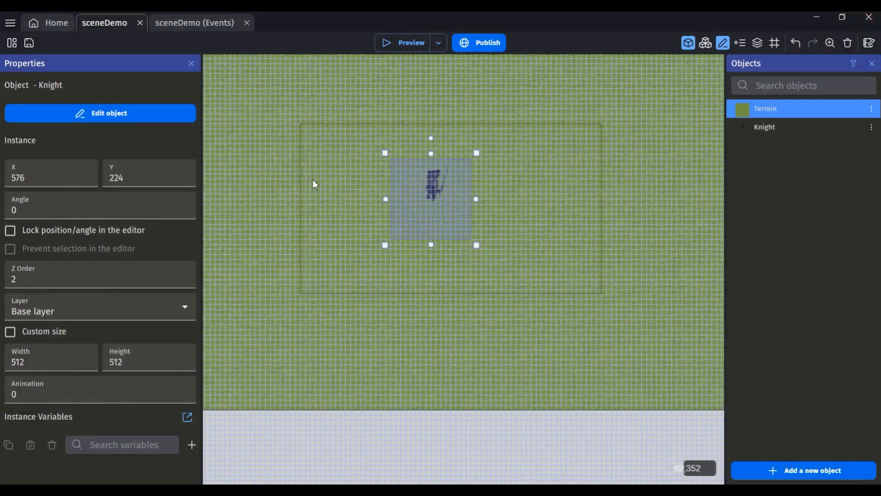
Delete the Any key is pressed event from the sceneDemo events, including its Knight animation action
click(192, 23)
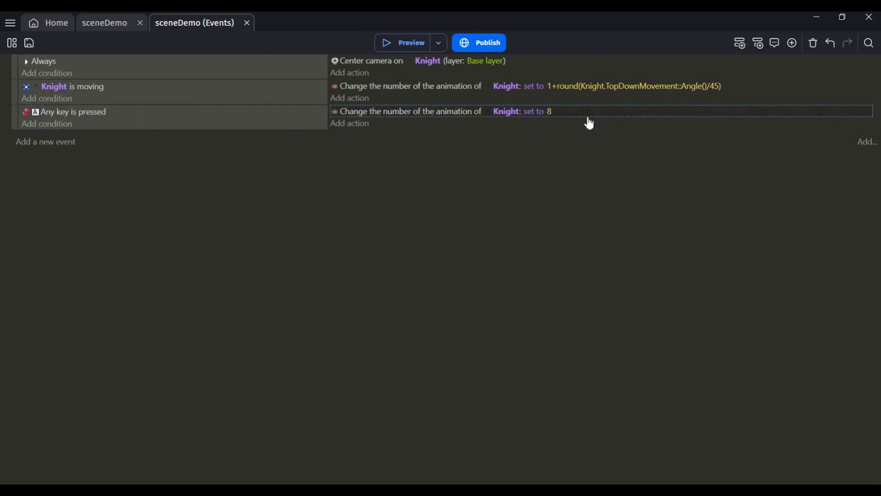
key(Delete)
click(135, 116)
key(Delete)
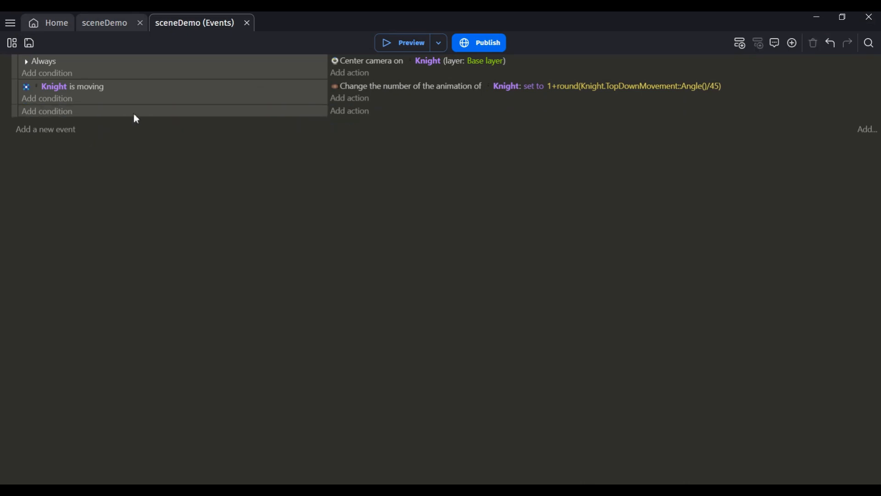
click(109, 112)
key(Delete)
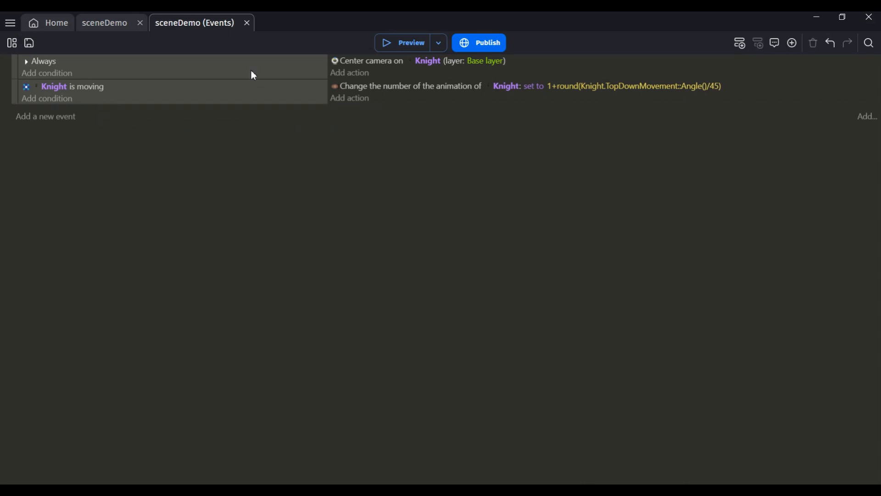
click(93, 22)
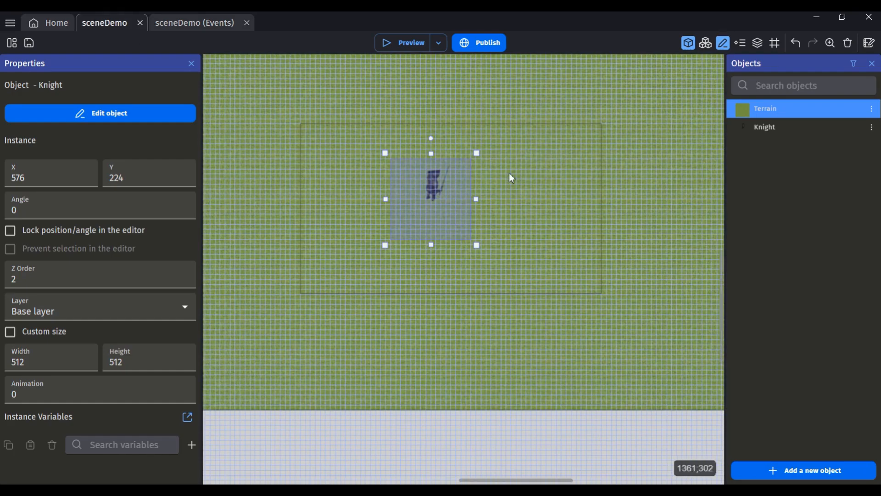
scroll(437, 188, up, 5)
scroll(450, 194, up, 3)
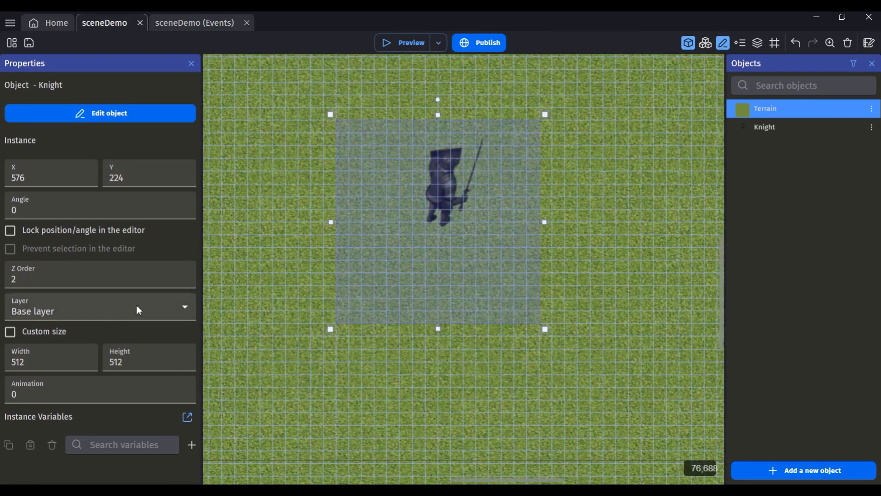
click(82, 307)
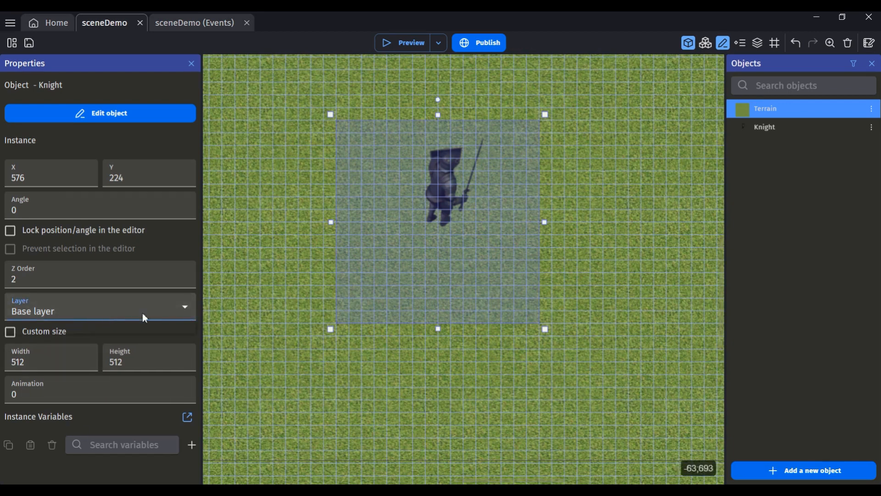
scroll(308, 321, down, 2)
scroll(311, 325, down, 4)
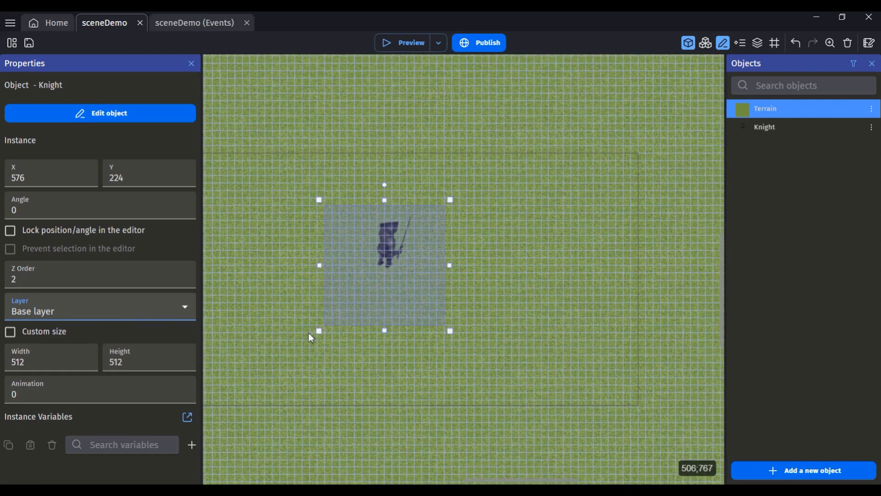
scroll(308, 333, down, 1)
middle_drag(262, 326, 294, 328)
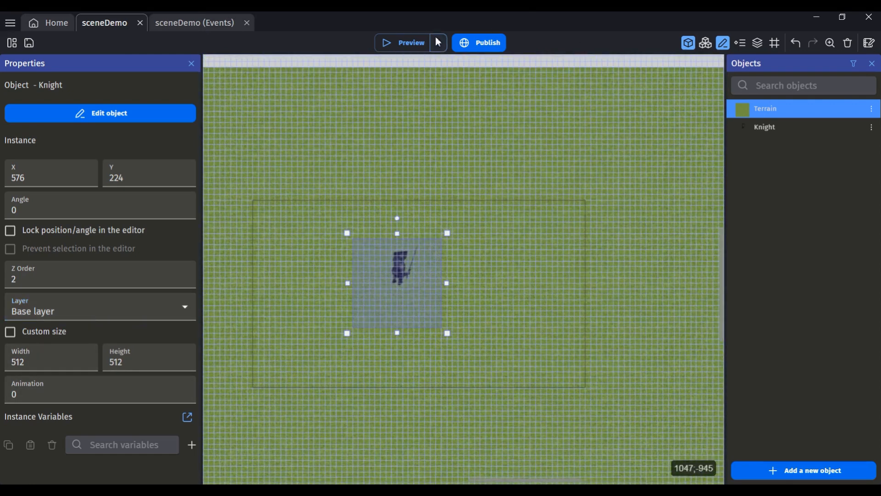
Preview sceneDemo without the key event, walk the Knight up and down, and close the preview
click(415, 44)
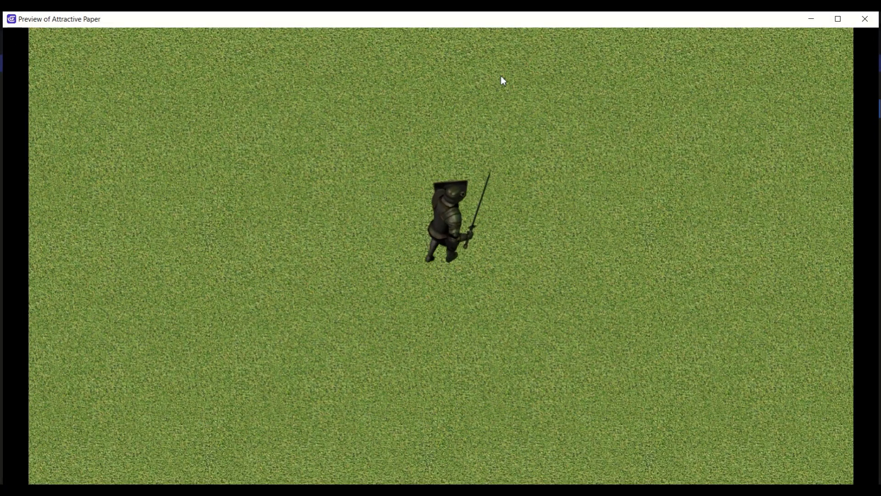
key(Up)
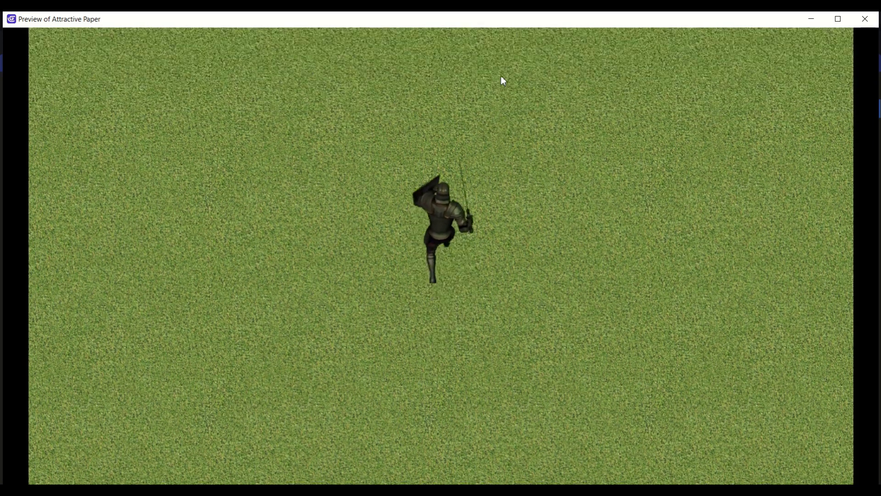
key(Down)
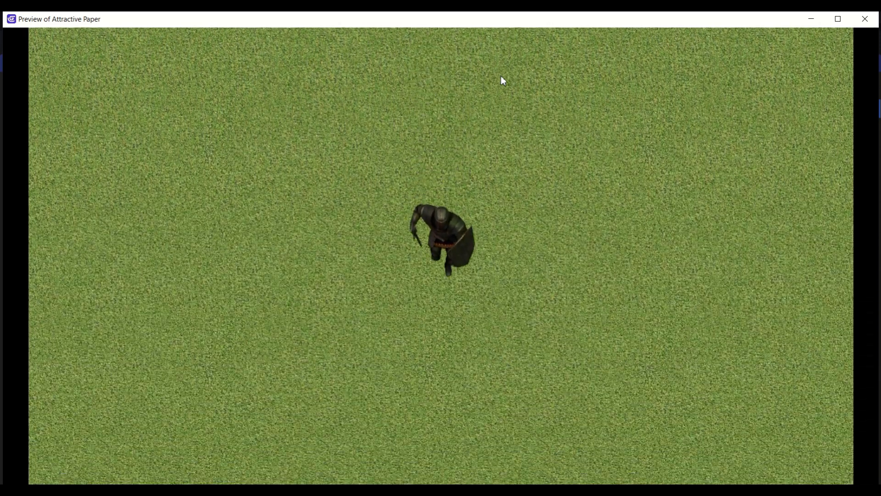
key(Up)
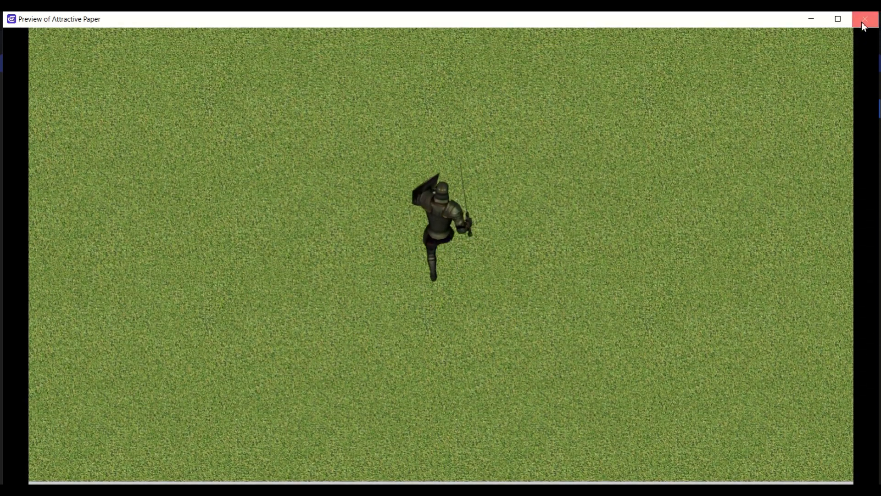
click(863, 25)
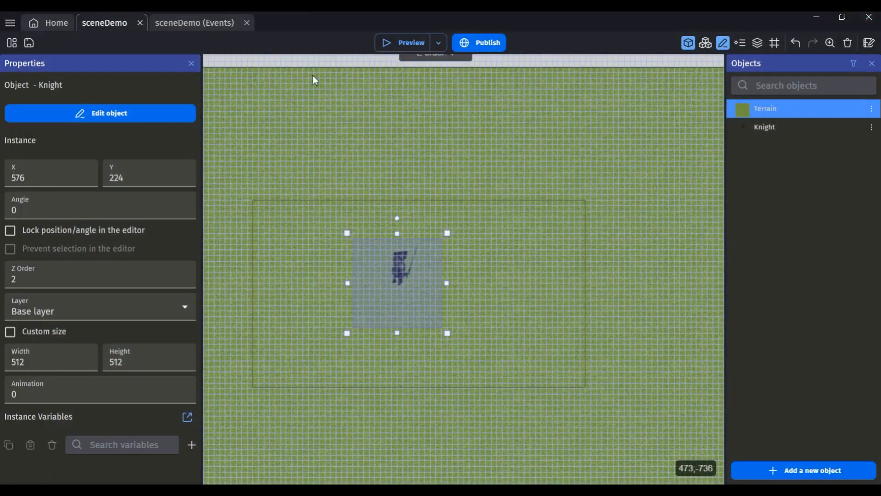
Open the Knight object for editing and review its TopDownMovement behavior settings and its variables
click(775, 130)
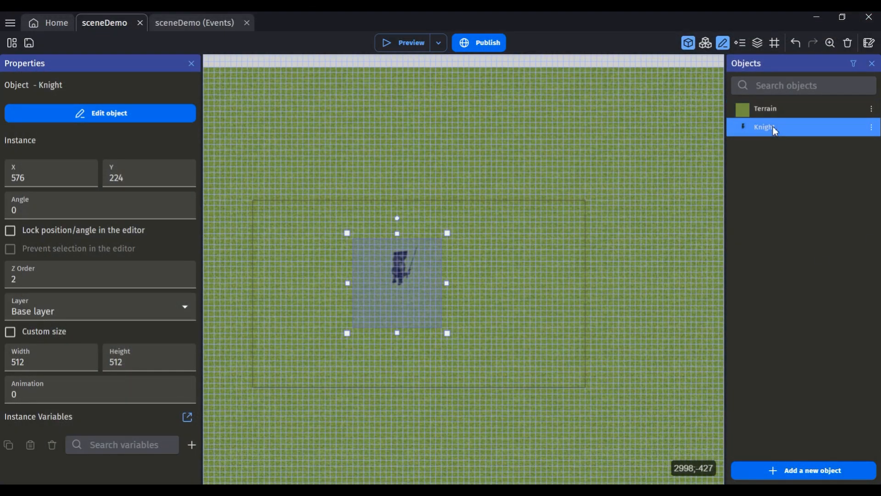
double_click(774, 131)
click(376, 77)
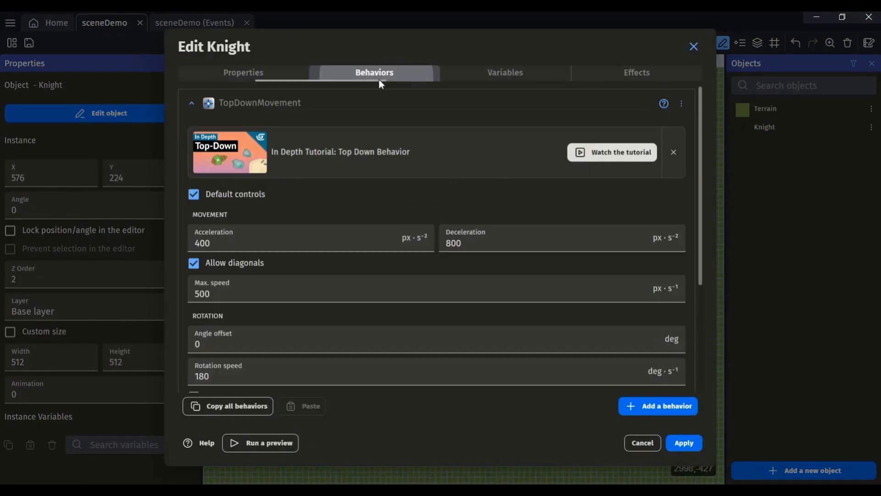
scroll(271, 328, down, 4)
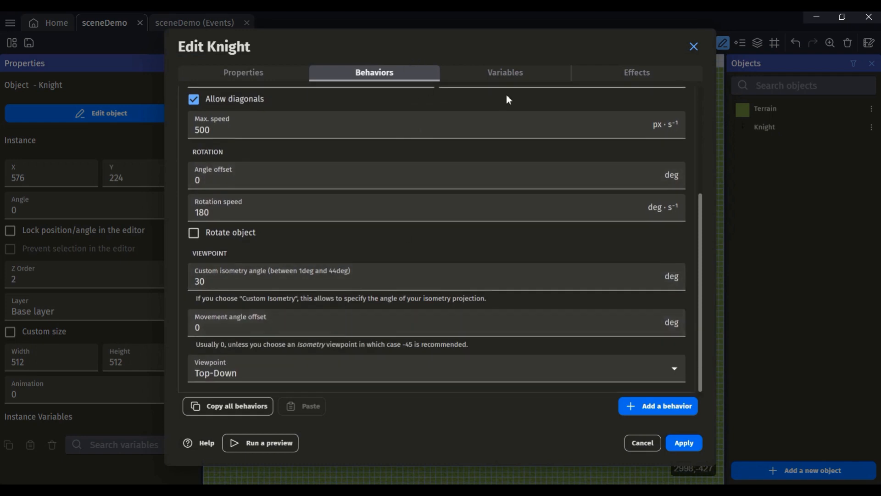
click(508, 76)
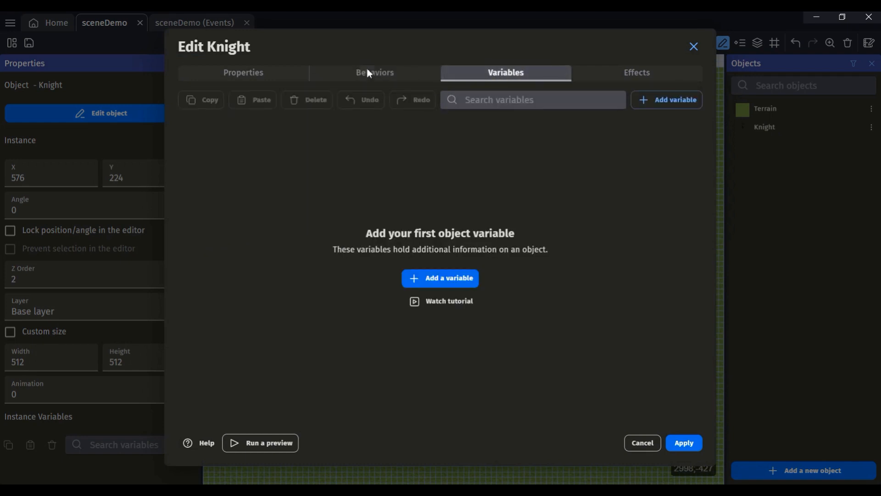
click(369, 73)
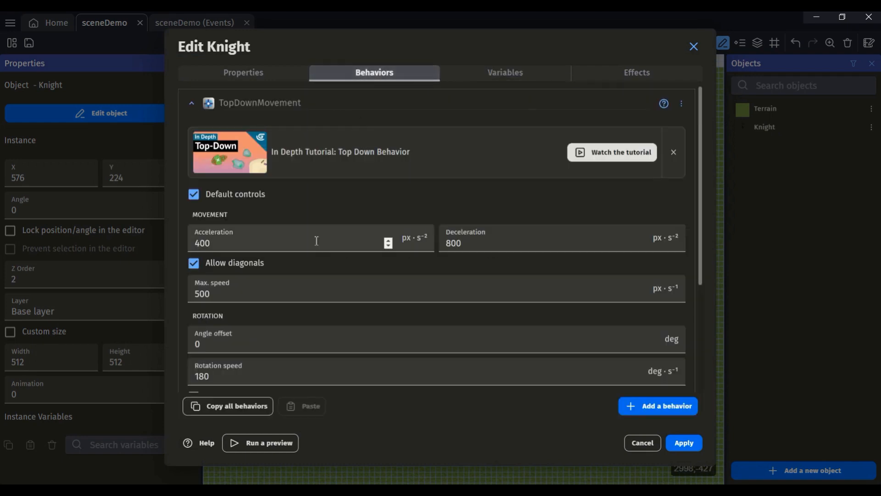
Review the Knight's animation list and collision masks, and close the object editor with its settings applied
click(242, 73)
scroll(318, 292, down, 3)
scroll(316, 287, down, 15)
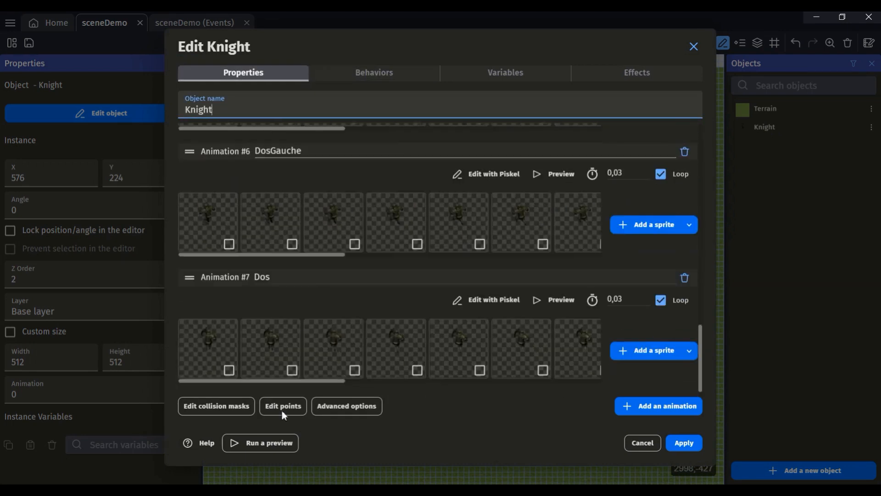
click(239, 412)
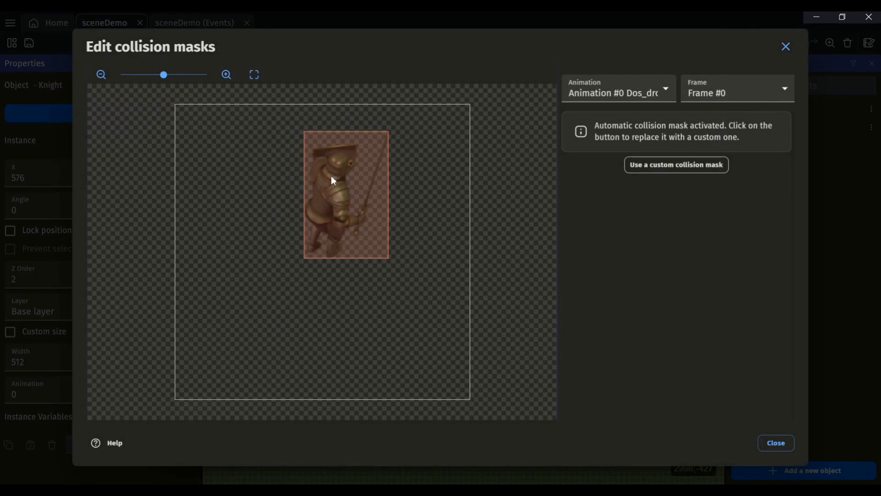
click(777, 443)
scroll(269, 179, up, 10)
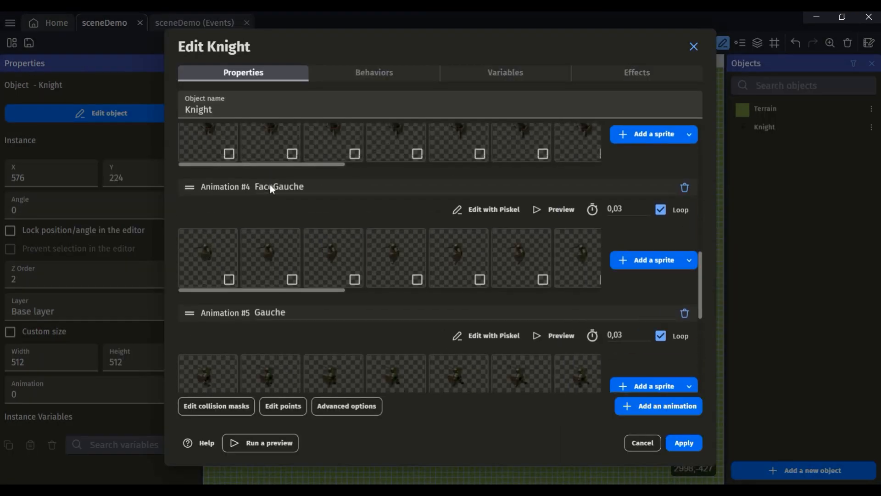
scroll(267, 186, up, 5)
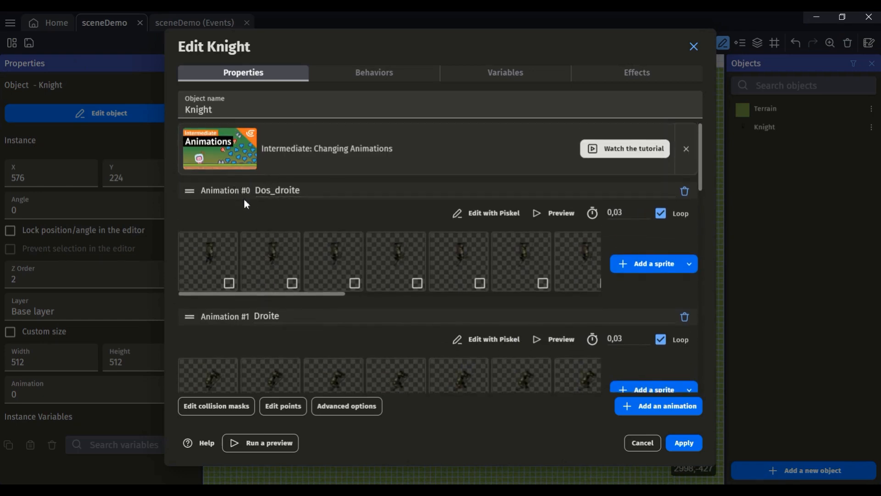
scroll(246, 201, down, 4)
scroll(246, 202, down, 8)
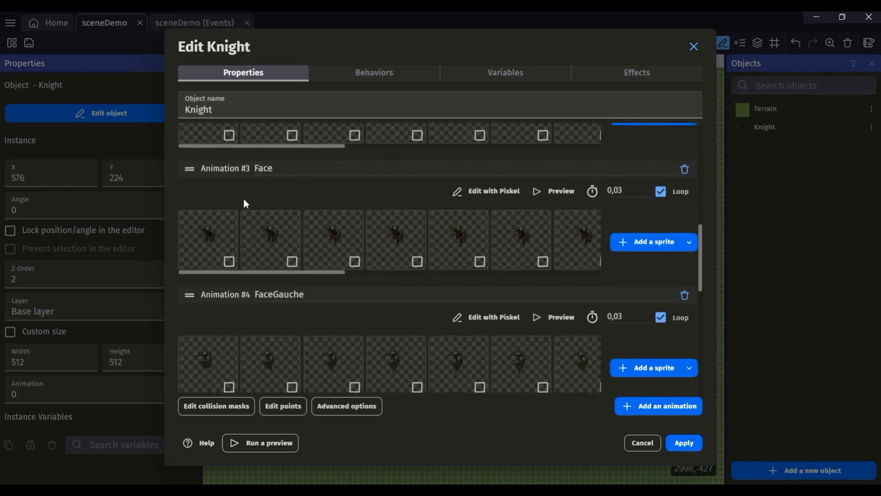
scroll(252, 202, down, 4)
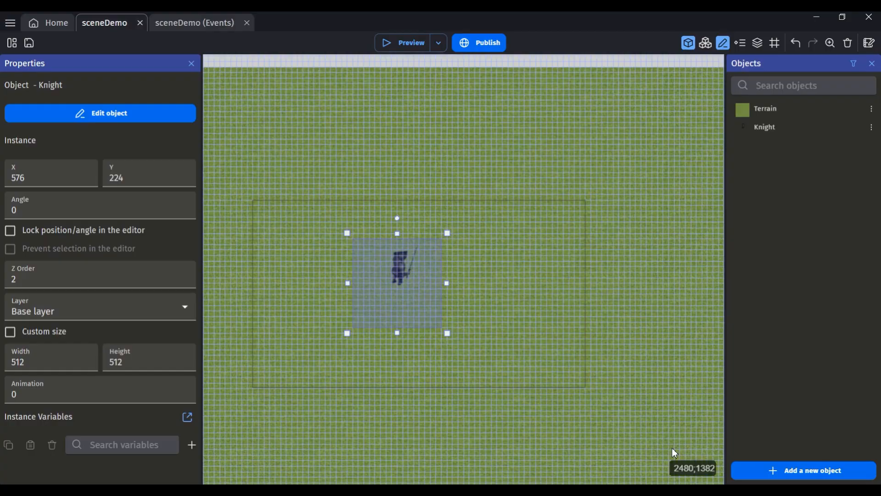
click(684, 443)
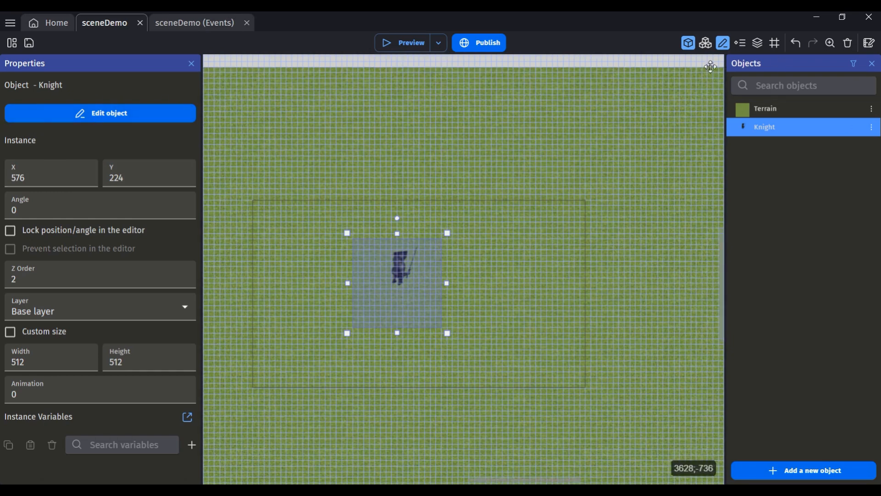
scroll(343, 149, down, 5)
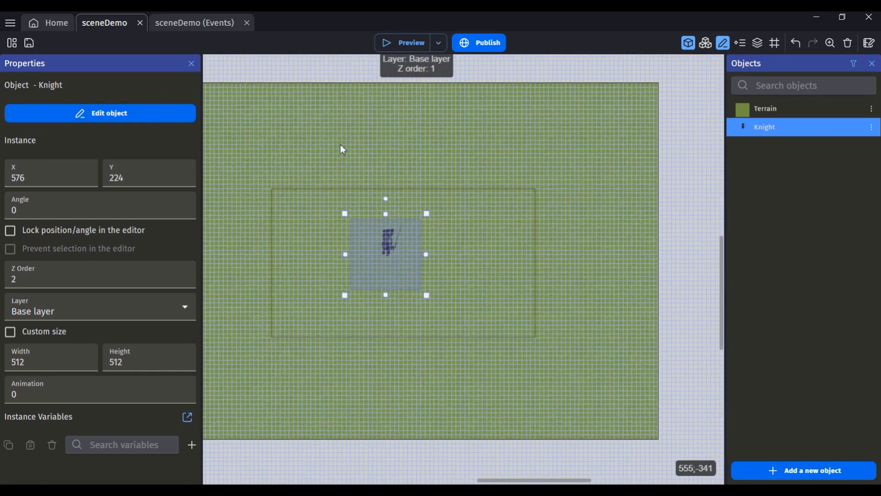
middle_drag(340, 144, 412, 139)
middle_drag(501, 164, 432, 149)
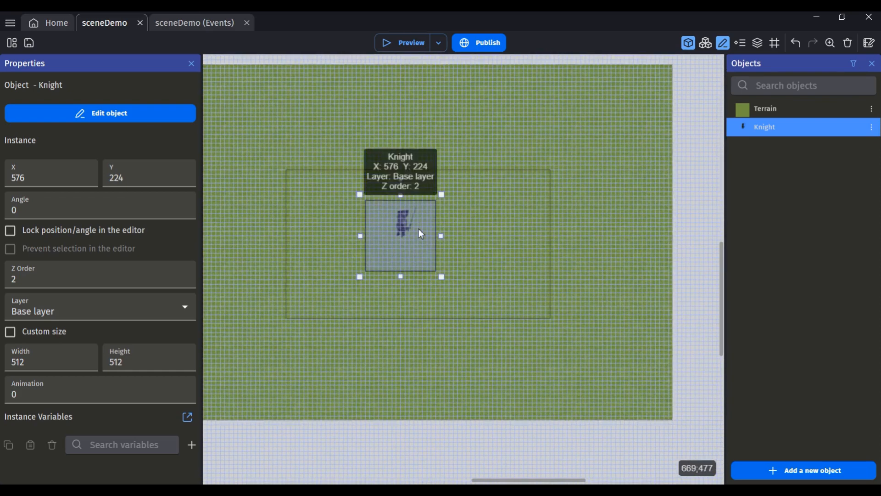
Preview sceneDemo, walk the Knight up, down, left and right to check its animations, and close the preview
scroll(364, 230, up, 5)
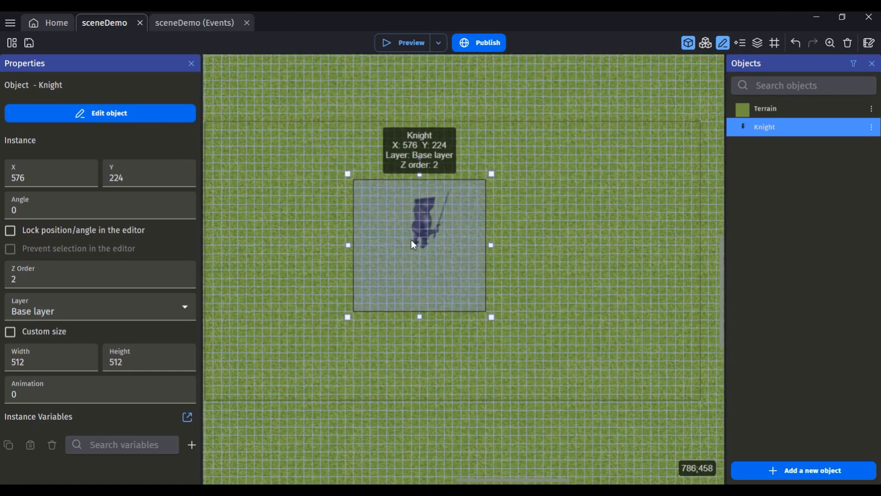
click(390, 41)
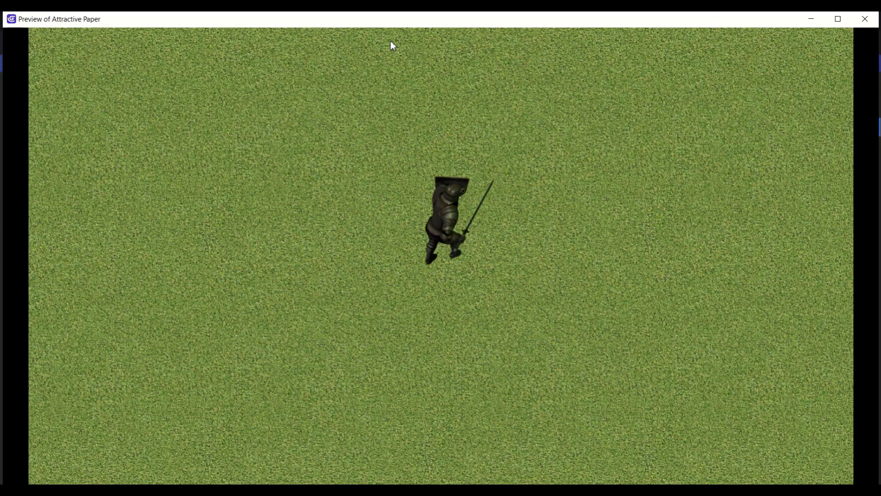
key(Up)
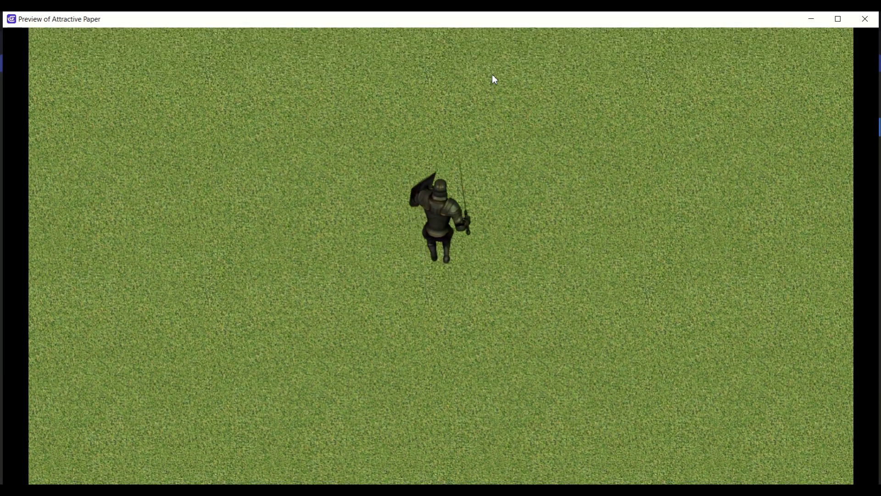
key(Down)
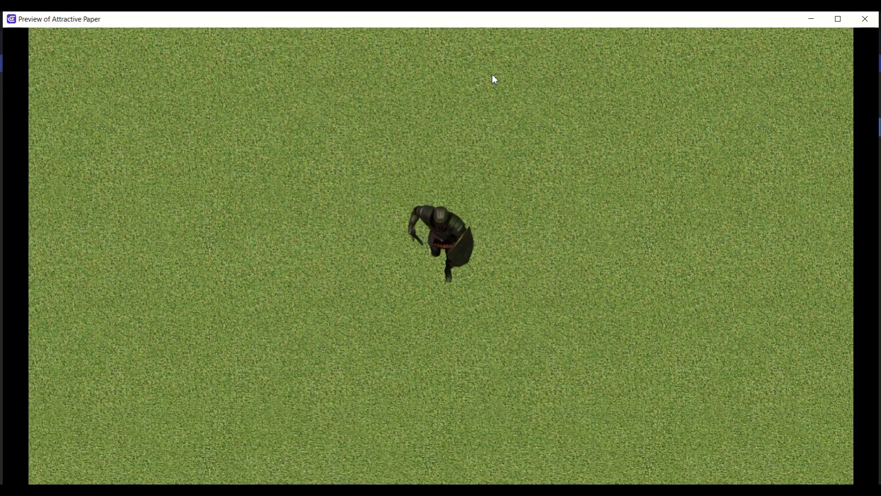
key(Left)
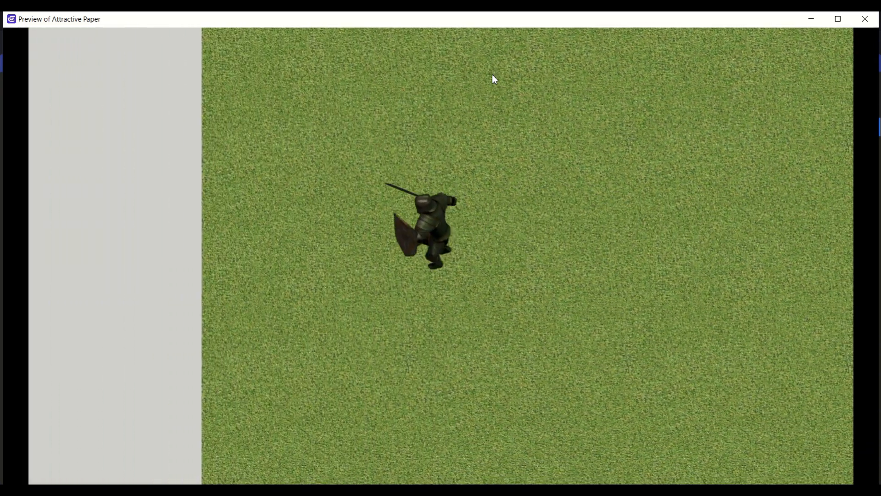
key(Right)
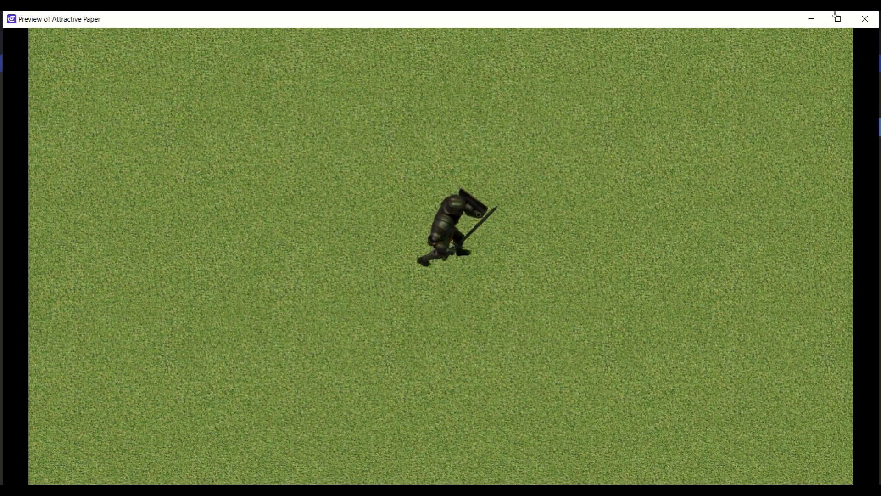
click(865, 19)
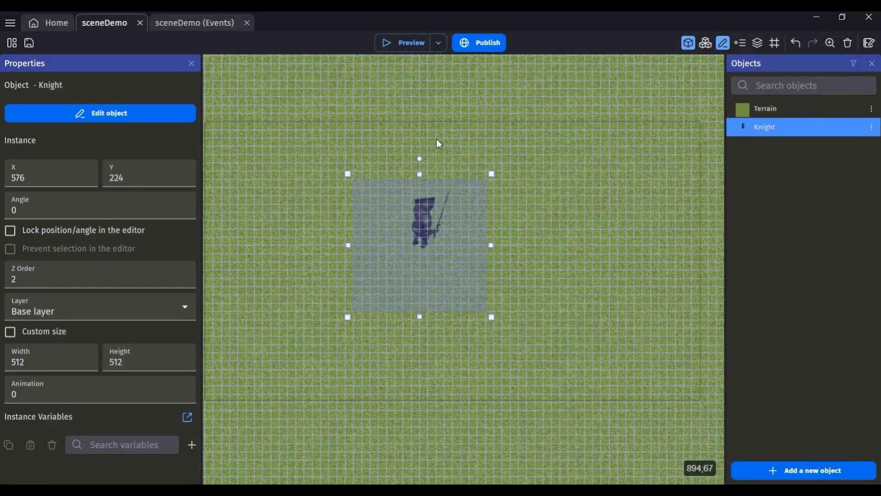
scroll(437, 140, down, 1)
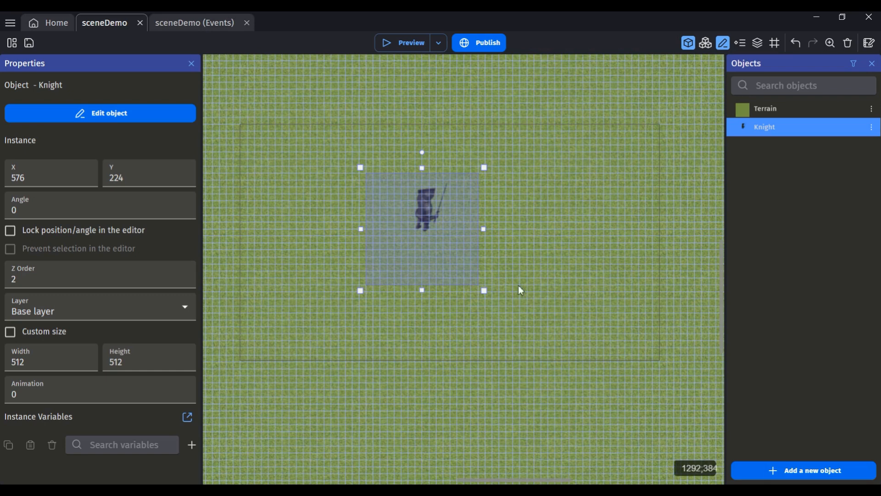
scroll(434, 188, up, 1)
scroll(418, 187, up, 2)
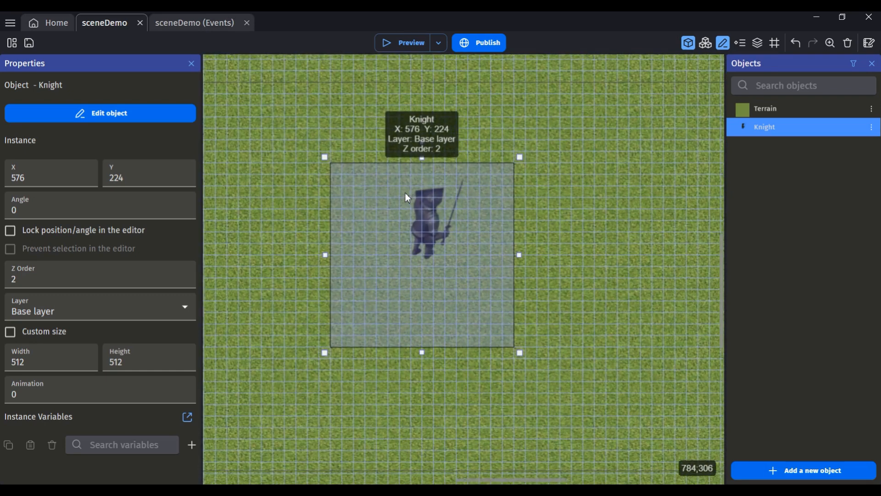
scroll(409, 193, down, 2)
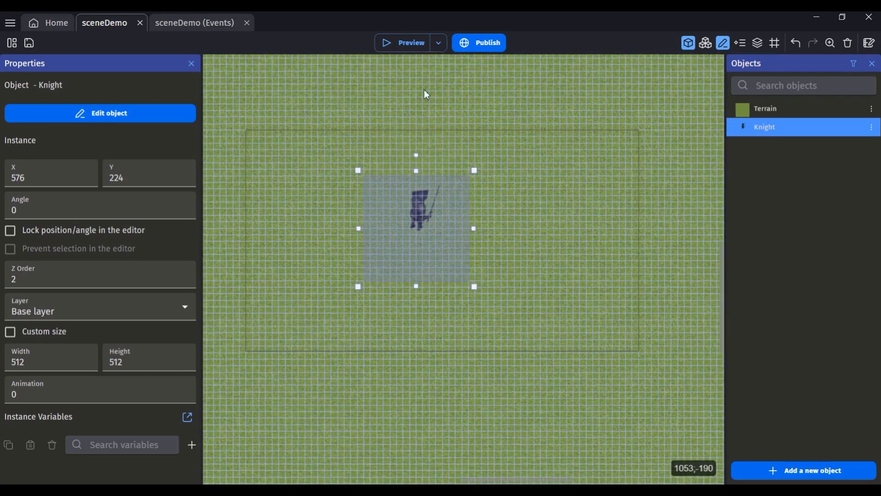
Review the sceneDemo events, select the Knight is moving event, and return to the scene layout
click(208, 23)
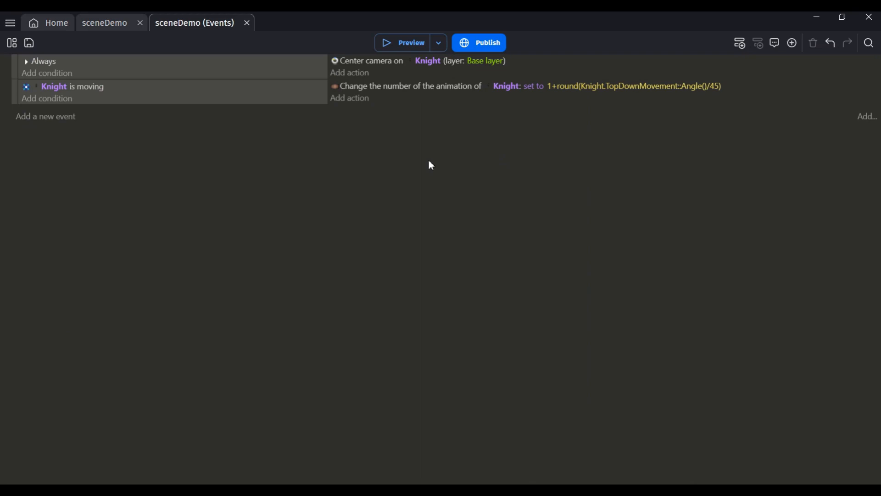
click(152, 105)
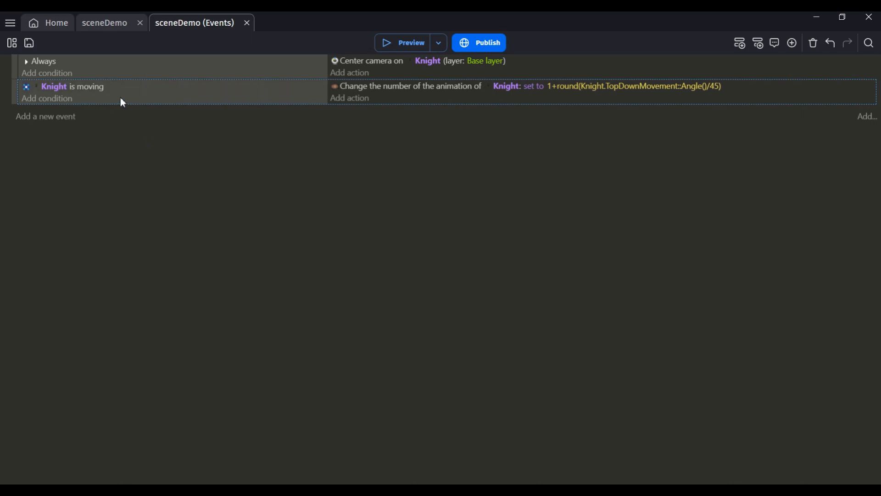
click(108, 22)
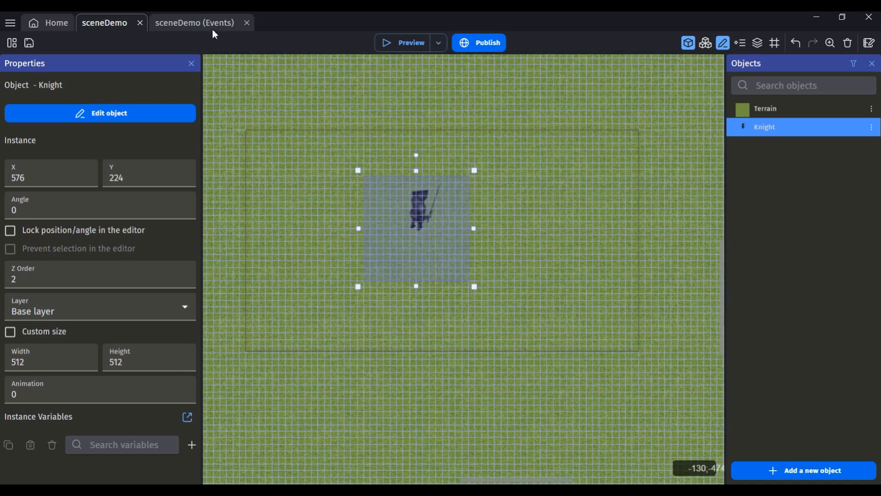
scroll(517, 225, up, 5)
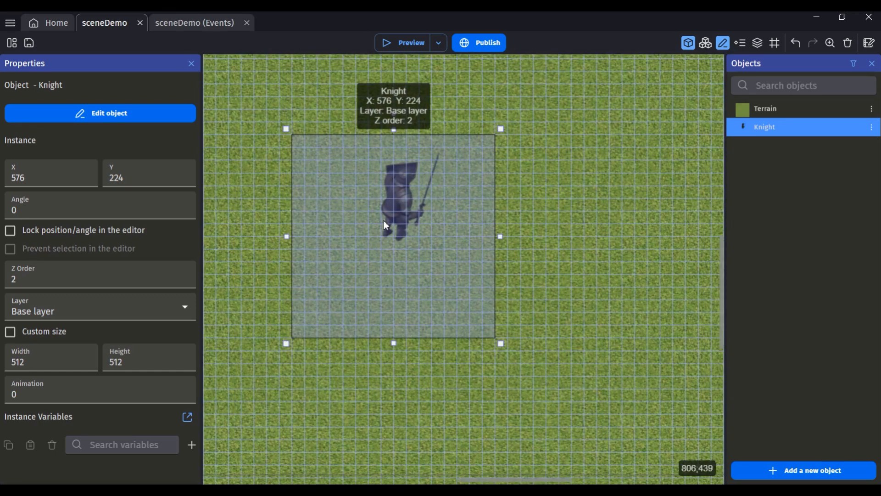
scroll(386, 221, up, 2)
scroll(375, 175, down, 4)
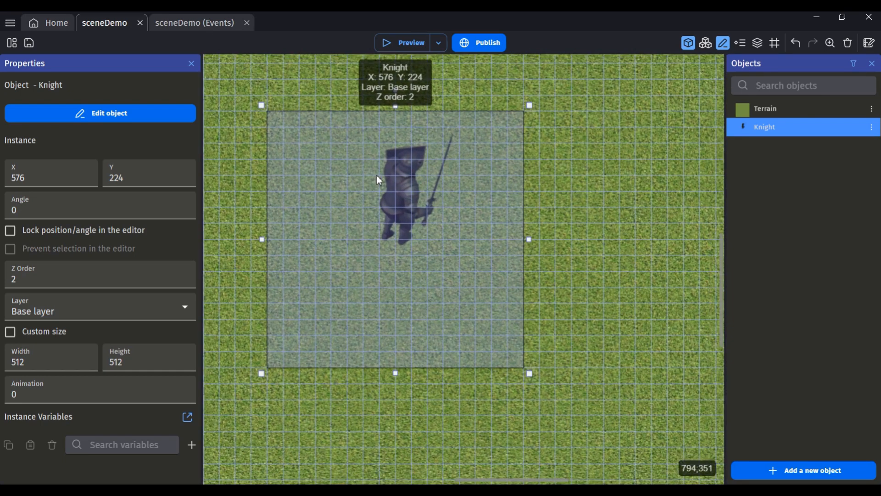
scroll(378, 177, down, 3)
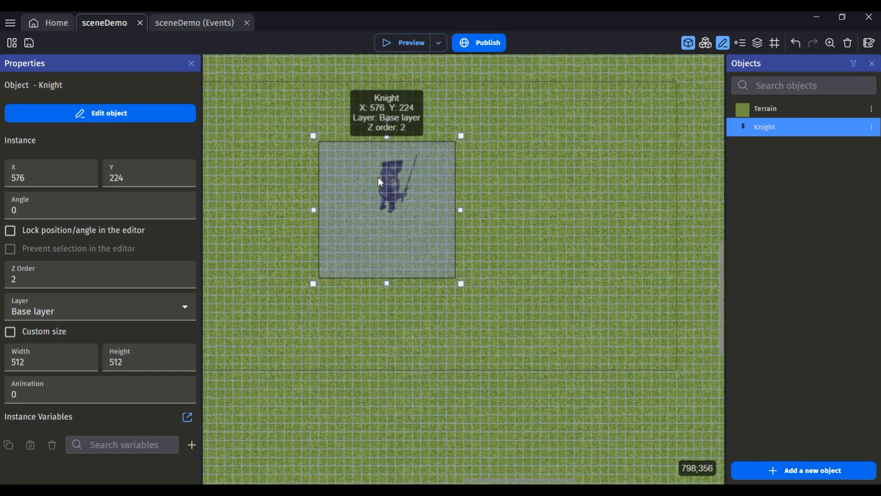
middle_drag(276, 126, 351, 135)
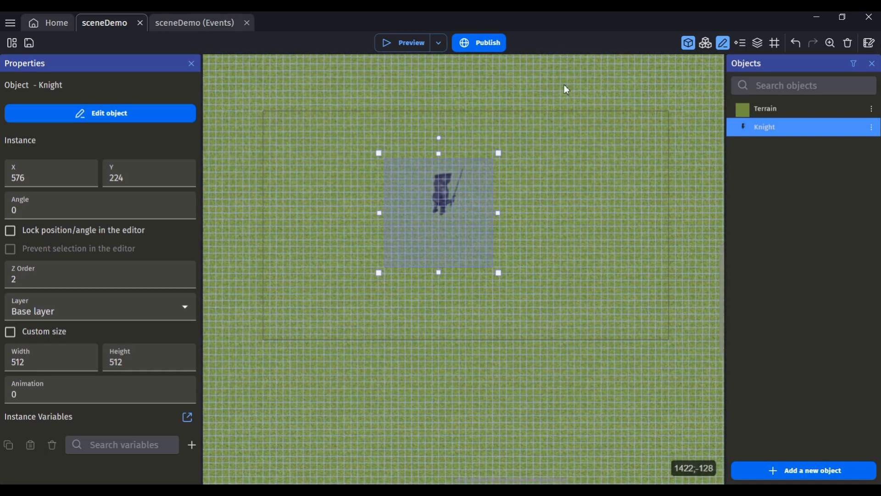
scroll(461, 193, up, 1)
scroll(461, 199, up, 7)
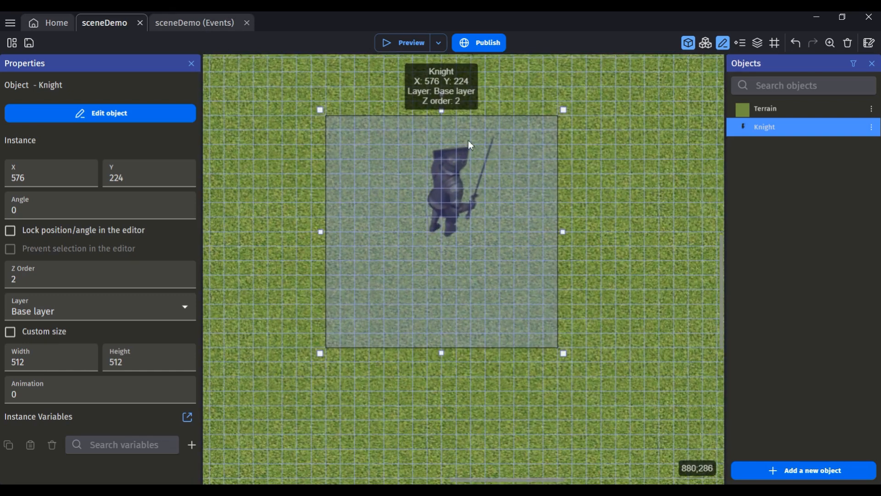
scroll(340, 202, down, 5)
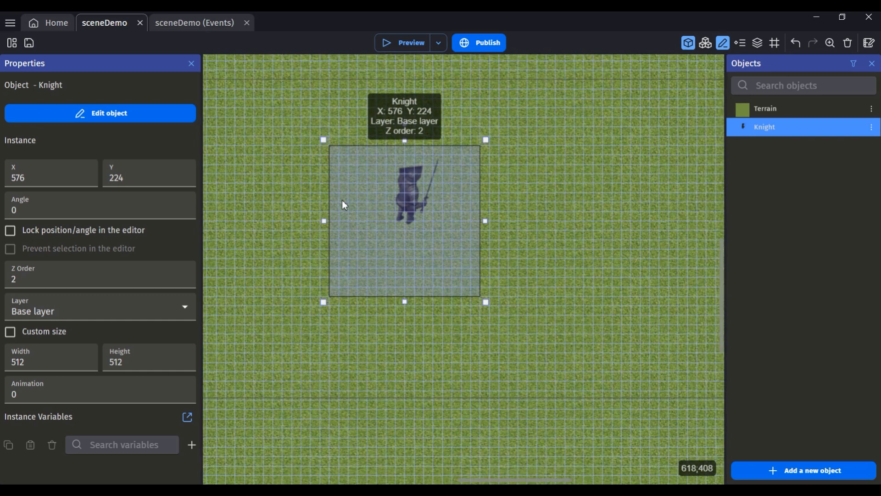
scroll(340, 202, down, 2)
middle_drag(282, 162, 340, 173)
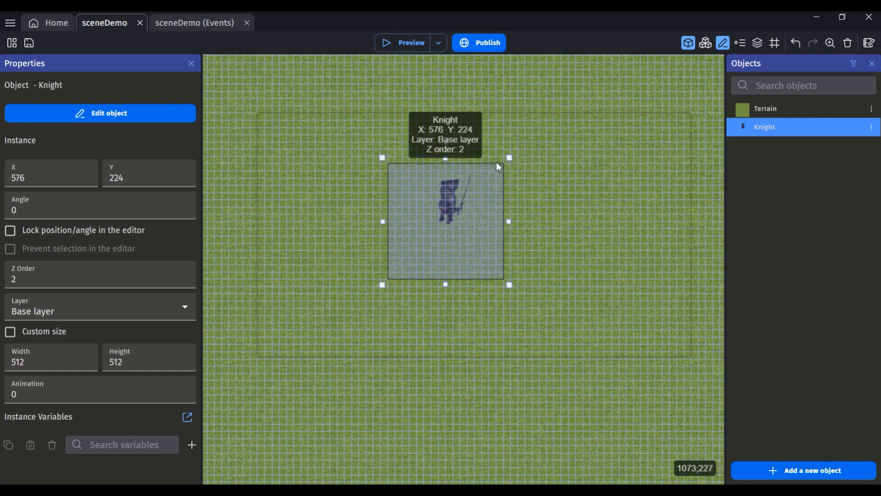
middle_drag(506, 129, 453, 128)
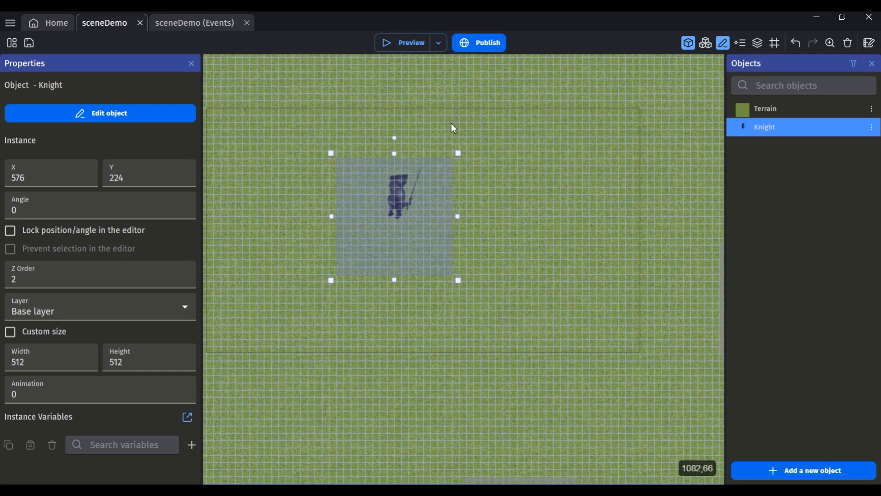